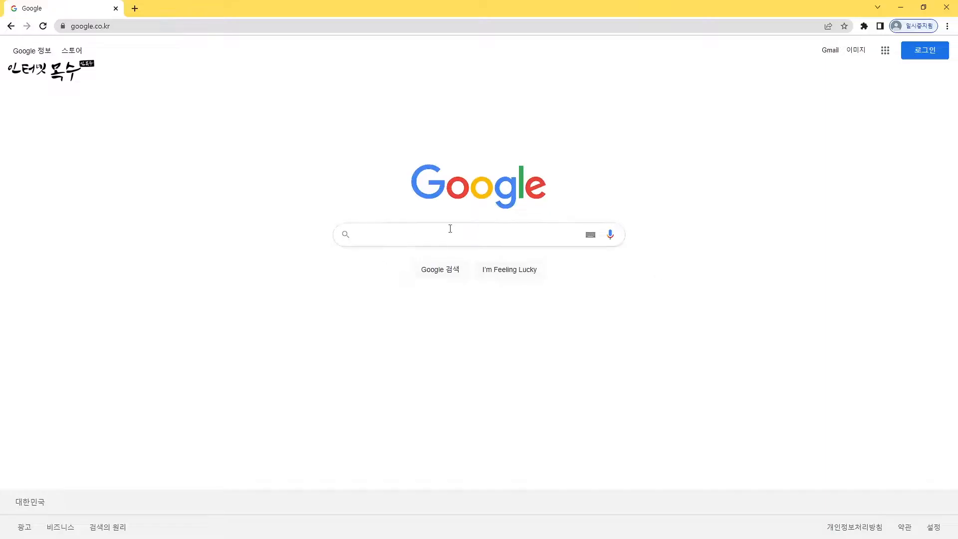
# Search Google for 스케치업 and open the '웹용 SketchUp' result
pyautogui.click(377, 235)
pyautogui.write('스케')
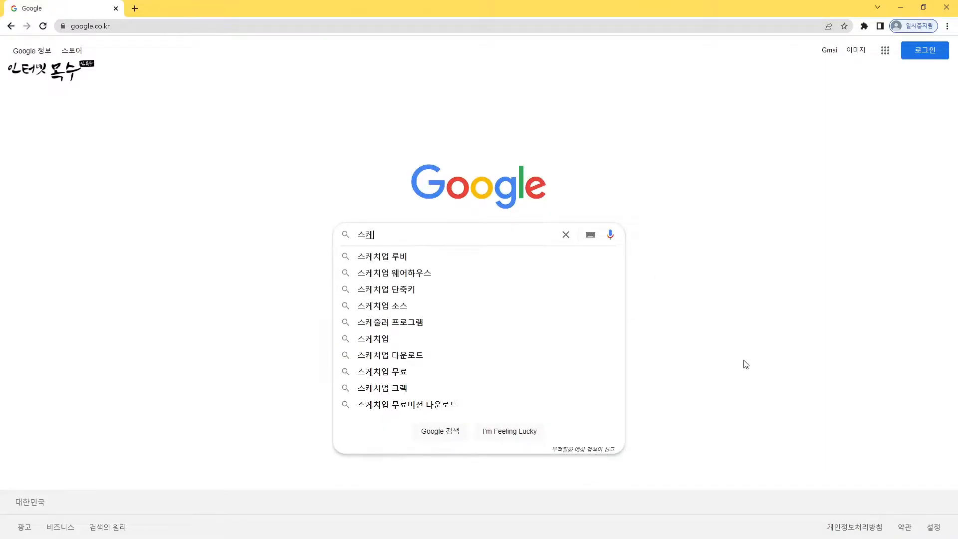
pyautogui.write('치에ㅂ')
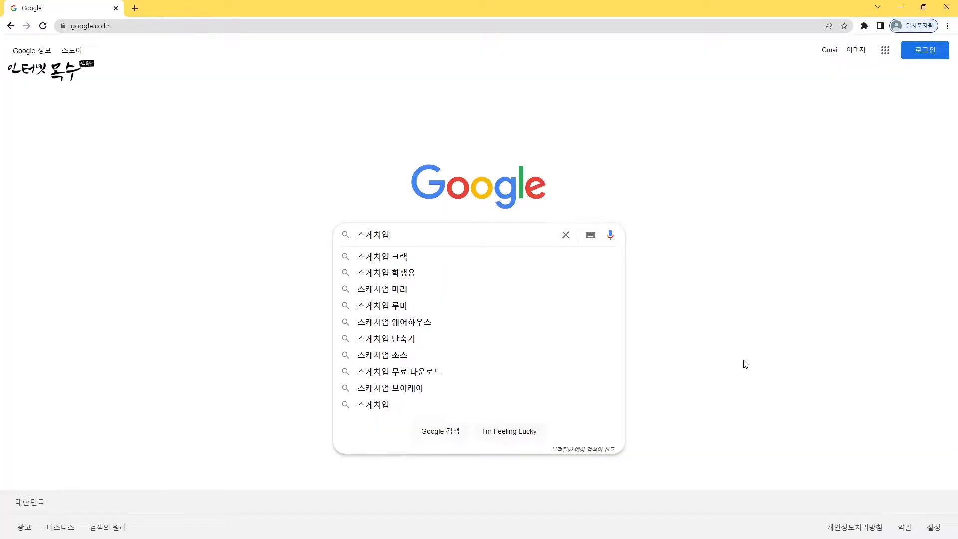
pyautogui.press('Return')
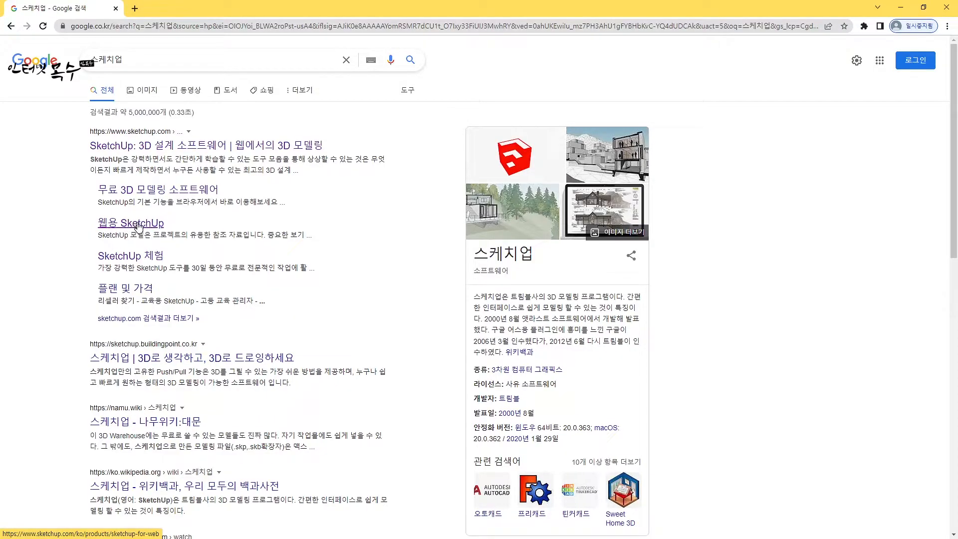
pyautogui.click(139, 225)
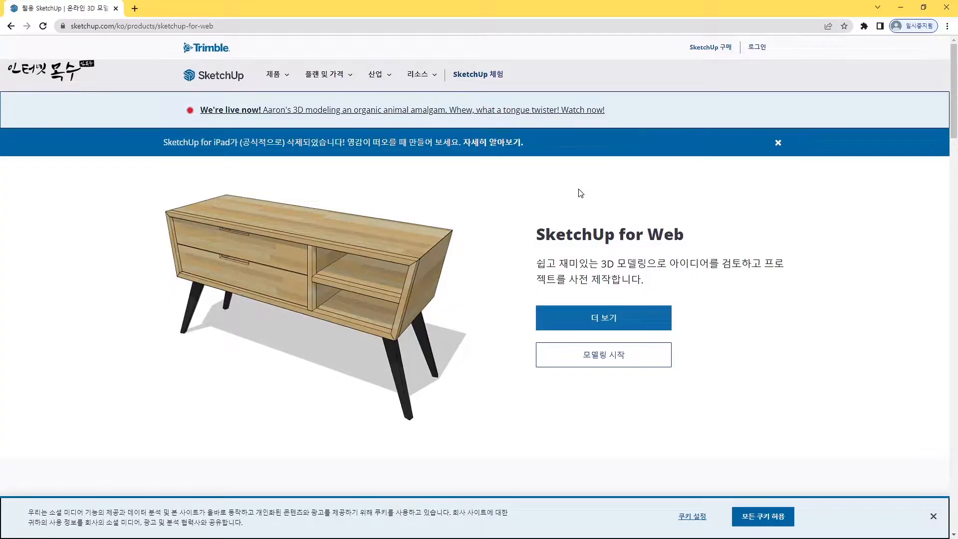
# Translate the SketchUp for Web page into English and choose Start modeling
pyautogui.rightClick(549, 178)
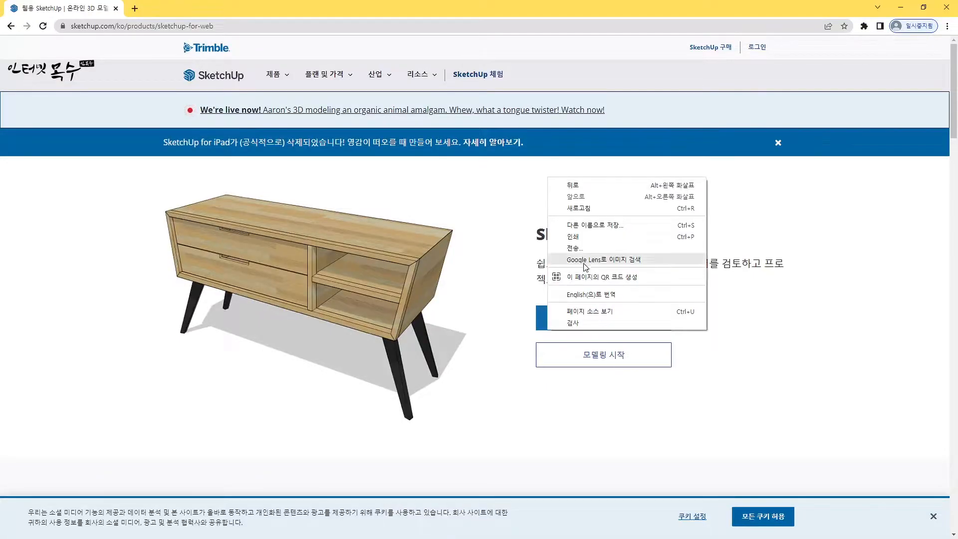
pyautogui.click(591, 294)
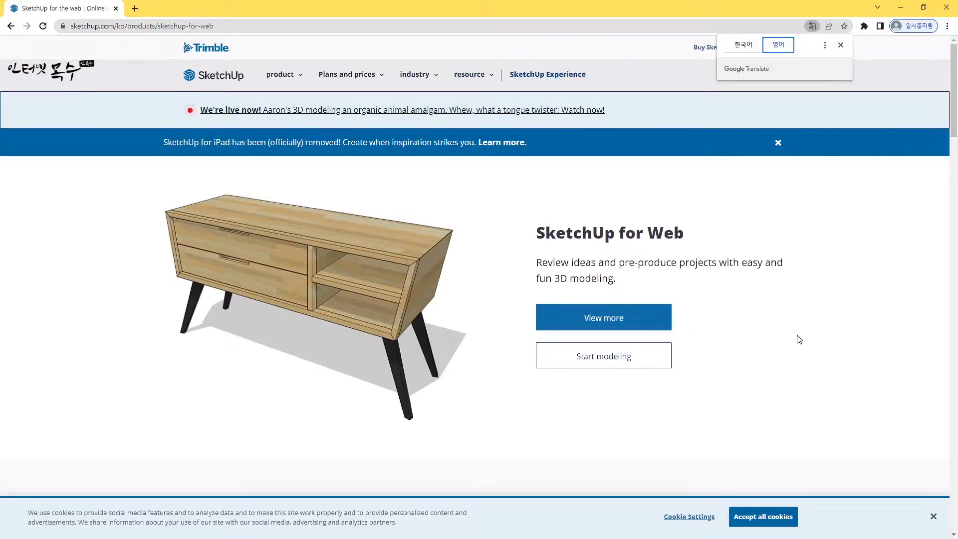
pyautogui.click(610, 364)
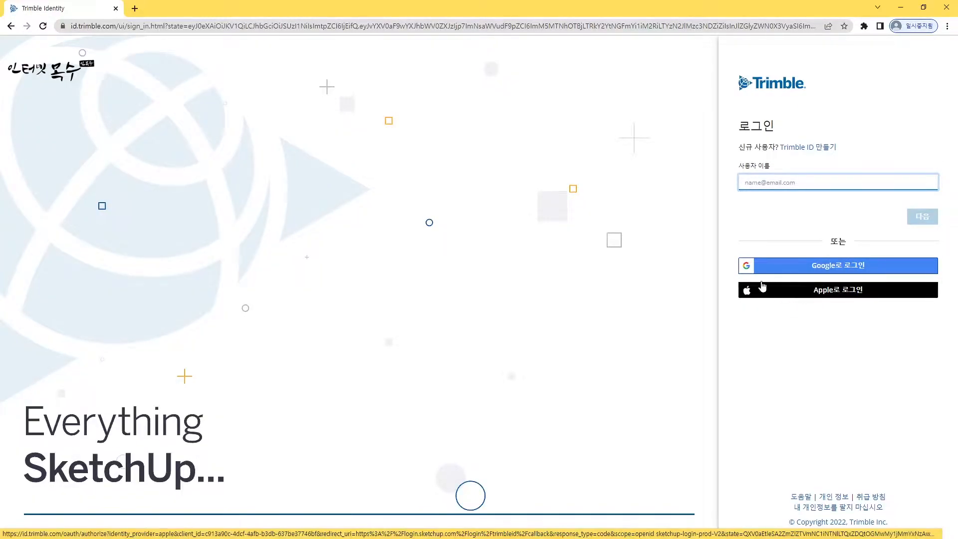
# Sign in to Trimble Identity with Google, choosing the account and entering its password
pyautogui.click(840, 270)
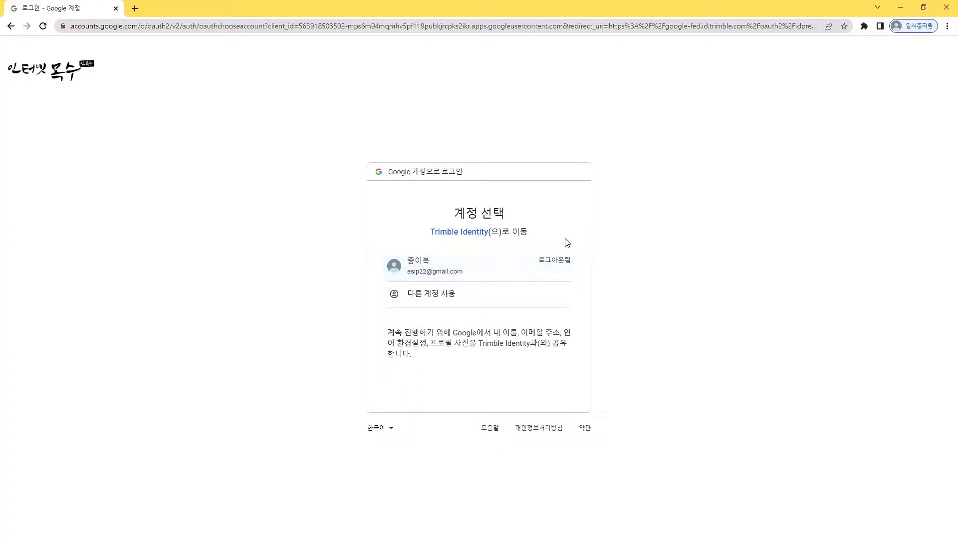
pyautogui.click(442, 272)
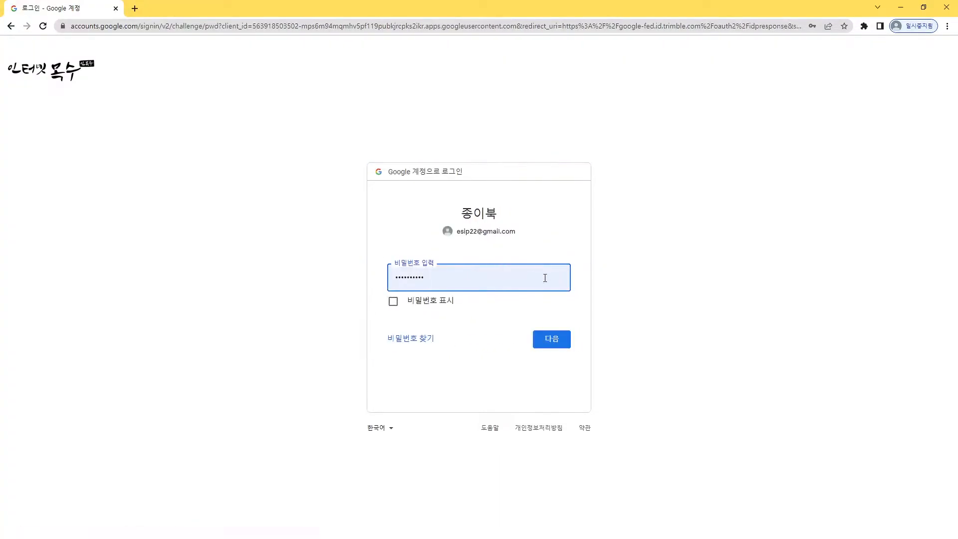
pyautogui.moveTo(440, 280); pyautogui.dragTo(351, 278)
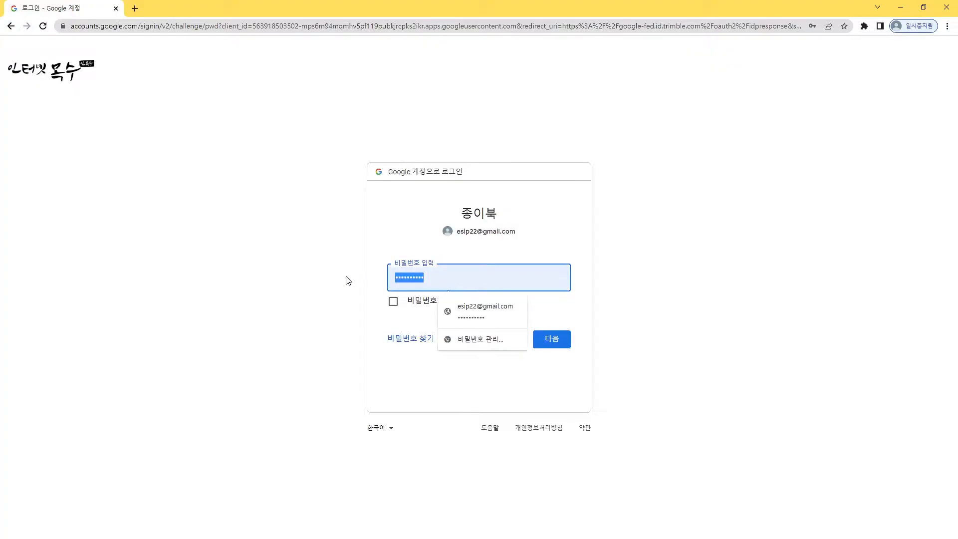
pyautogui.write('•••')
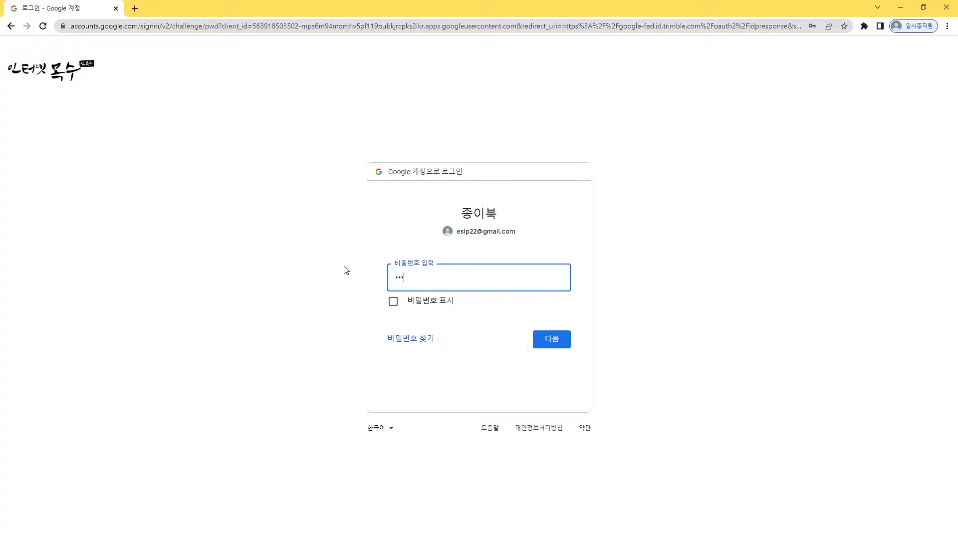
pyautogui.write('•••••••••')
pyautogui.click(550, 342)
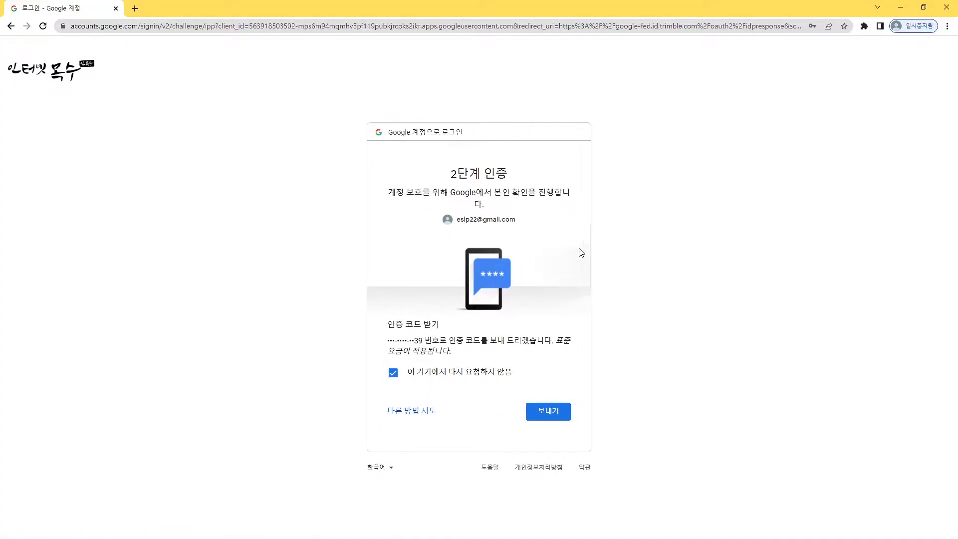
# Pass Google's 2-step verification by requesting an SMS code and entering the received code
pyautogui.click(549, 414)
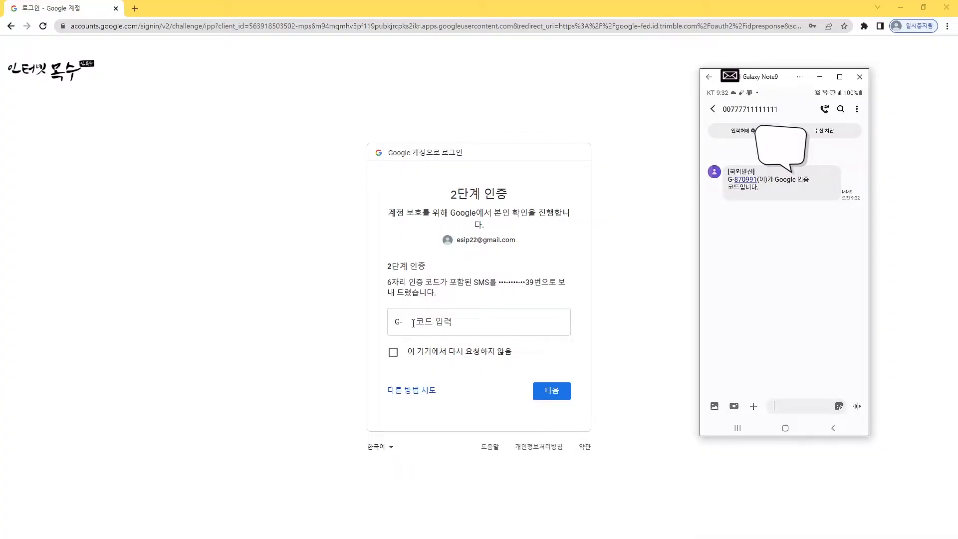
pyautogui.click(442, 321)
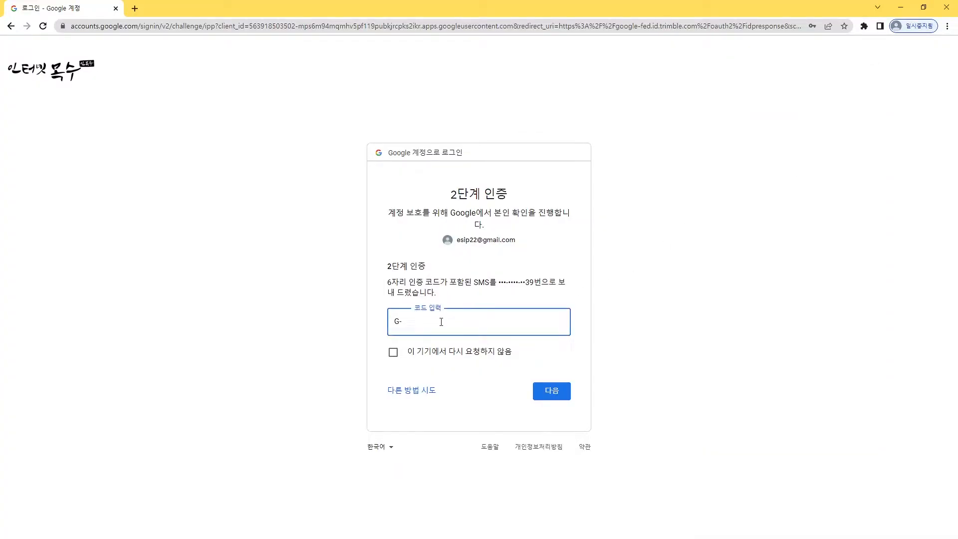
pyautogui.click(552, 395)
pyautogui.click(552, 394)
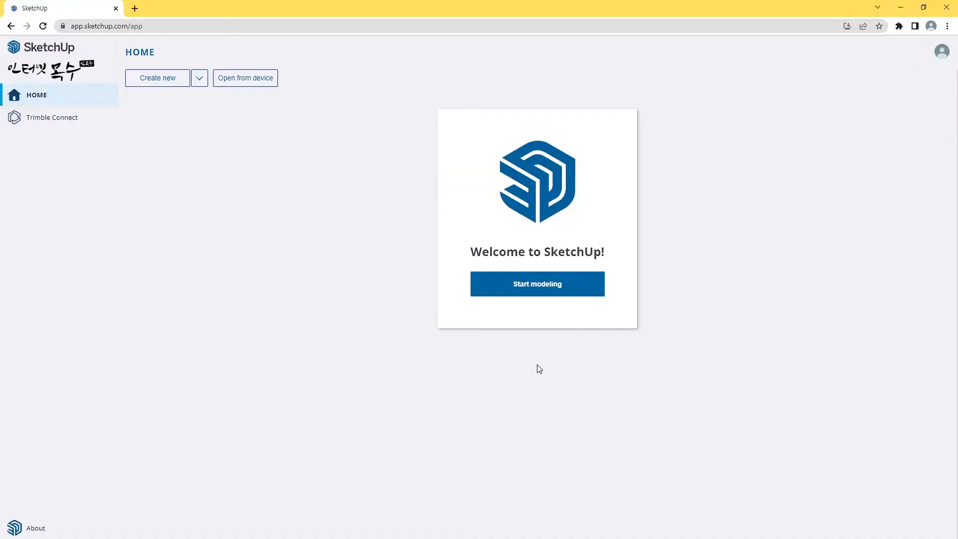
# Start a new untitled model from the SketchUp home page
pyautogui.click(541, 289)
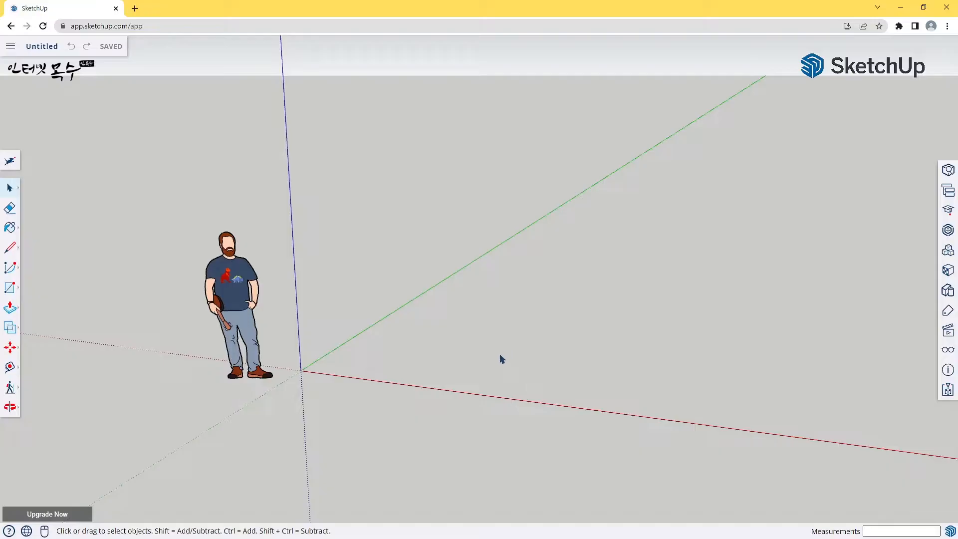
pyautogui.moveTo(501, 382); pyautogui.dragTo(524, 405, button='middle')
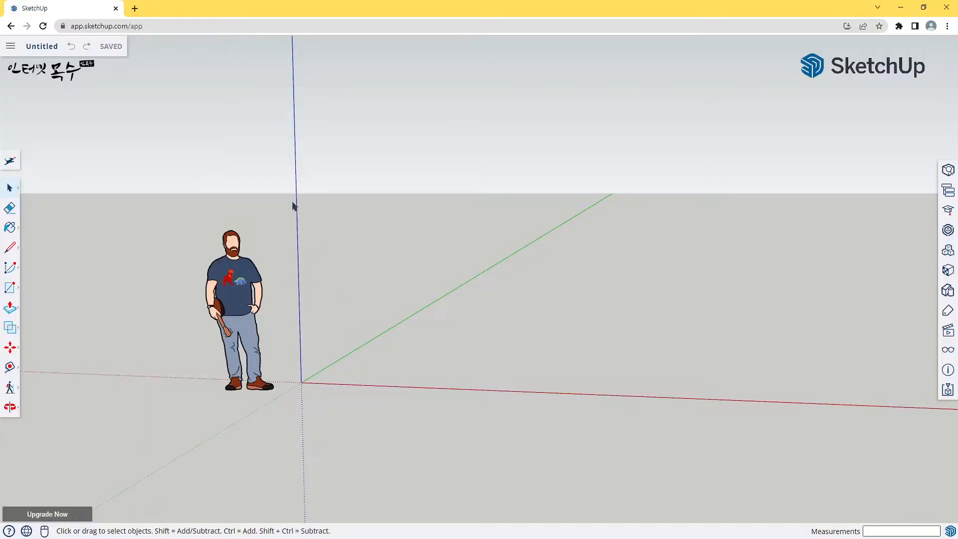
pyautogui.moveTo(314, 196); pyautogui.dragTo(402, 162, button='middle')
pyautogui.moveTo(383, 220); pyautogui.dragTo(426, 306, button='middle')
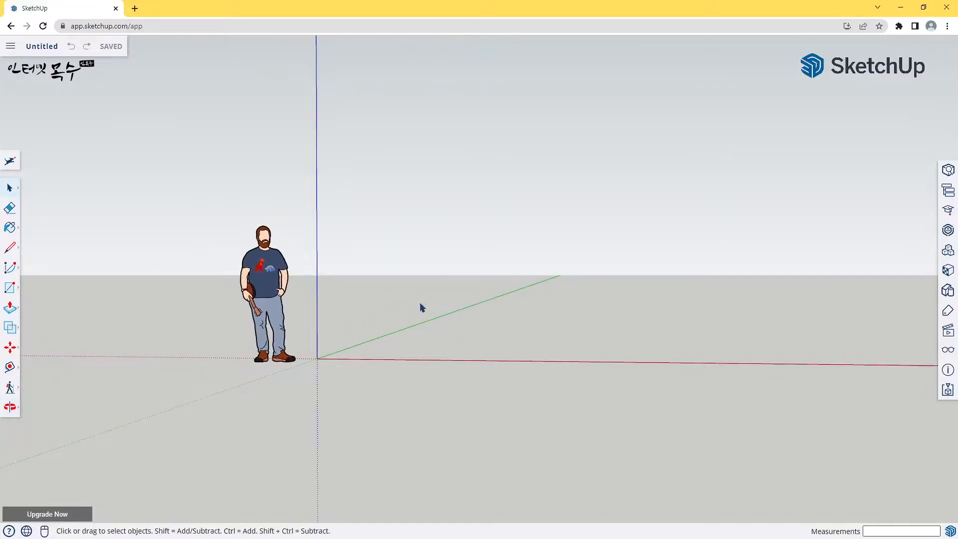
pyautogui.scroll(2, 421, 305)
pyautogui.scroll(-1, 418, 303)
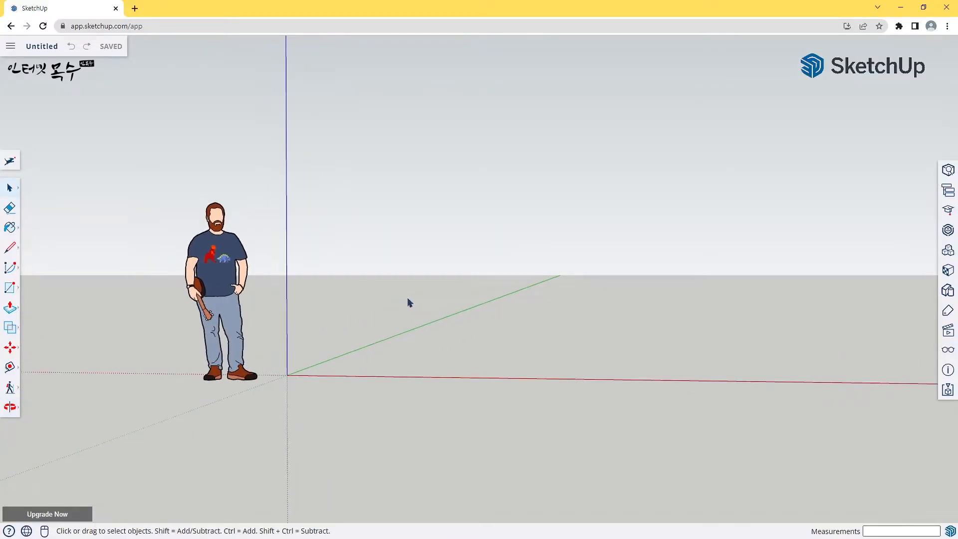
pyautogui.moveTo(372, 292); pyautogui.dragTo(202, 339, button='middle')
pyautogui.scroll(-3, 270, 292)
pyautogui.scroll(4, 300, 285)
pyautogui.scroll(-1, 397, 286)
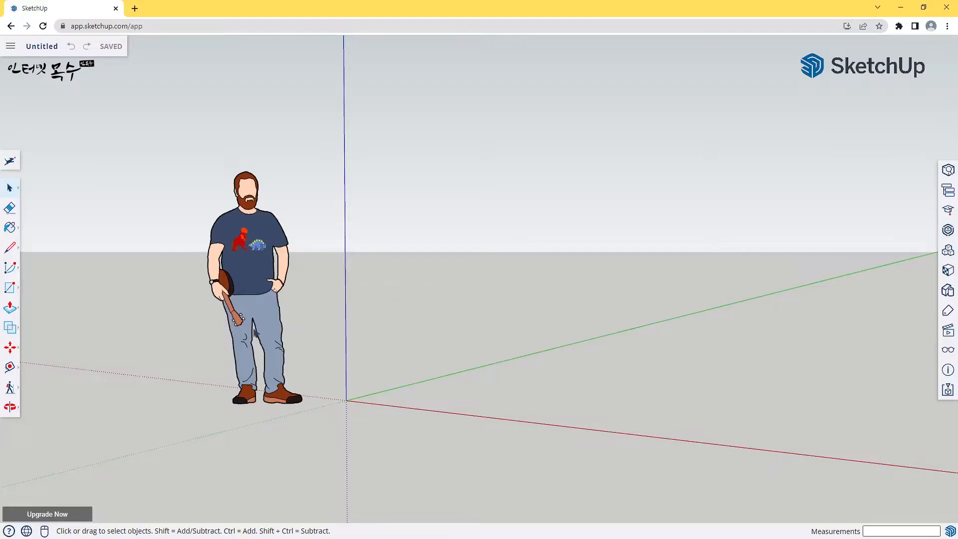
pyautogui.scroll(6, 235, 302)
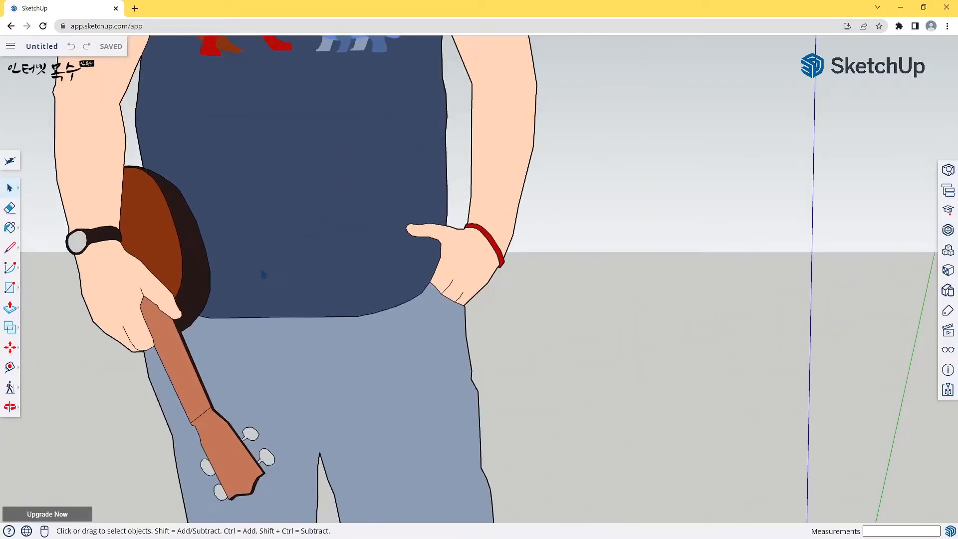
pyautogui.scroll(5, 263, 274)
pyautogui.scroll(-3, 265, 273)
pyautogui.scroll(3, 266, 273)
pyautogui.scroll(-5, 267, 273)
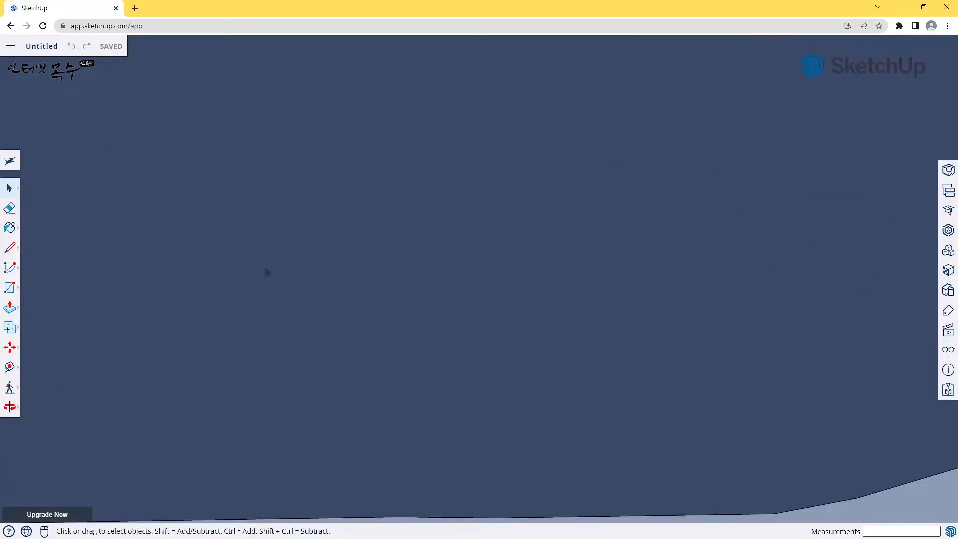
pyautogui.scroll(-6, 267, 274)
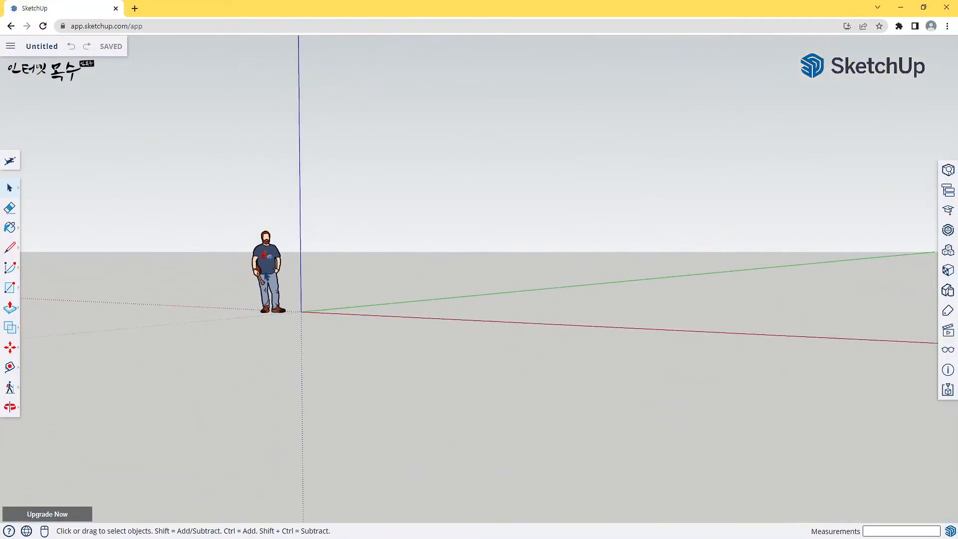
pyautogui.scroll(4, 266, 278)
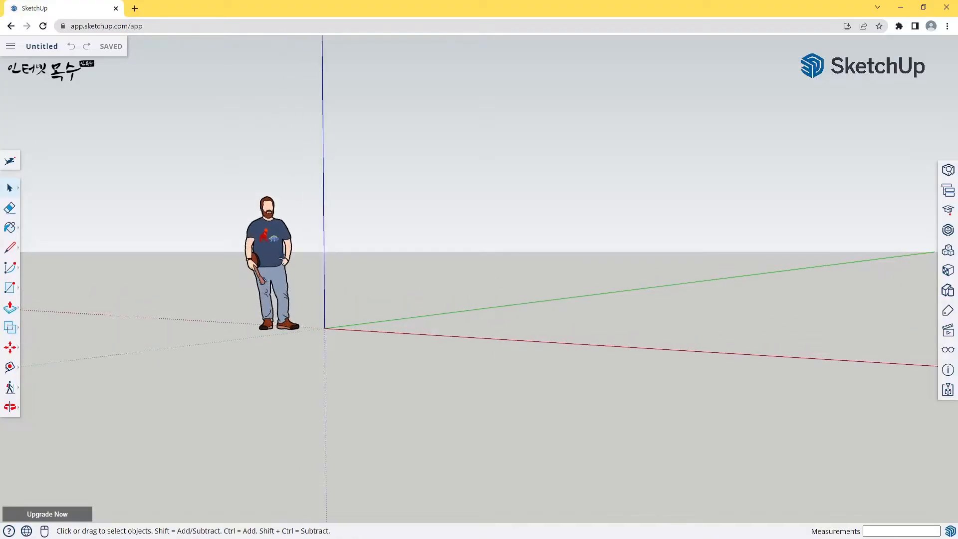
pyautogui.press('o')
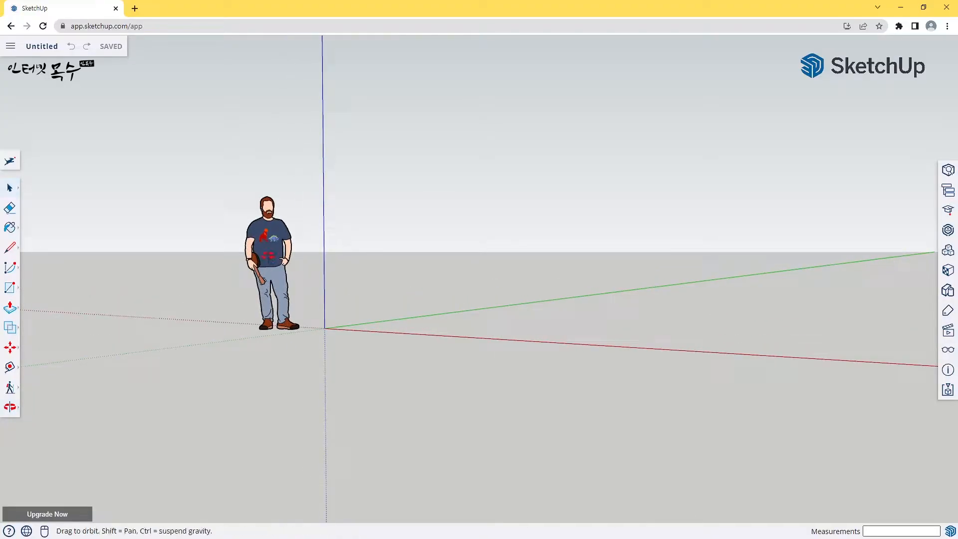
pyautogui.moveTo(349, 259); pyautogui.dragTo(771, 294)
pyautogui.moveTo(771, 294); pyautogui.dragTo(749, 295, button='middle')
pyautogui.moveTo(434, 301); pyautogui.dragTo(239, 286, button='middle')
pyautogui.moveTo(621, 284); pyautogui.dragTo(181, 267, button='middle')
pyautogui.moveTo(668, 316); pyautogui.dragTo(503, 313, button='middle')
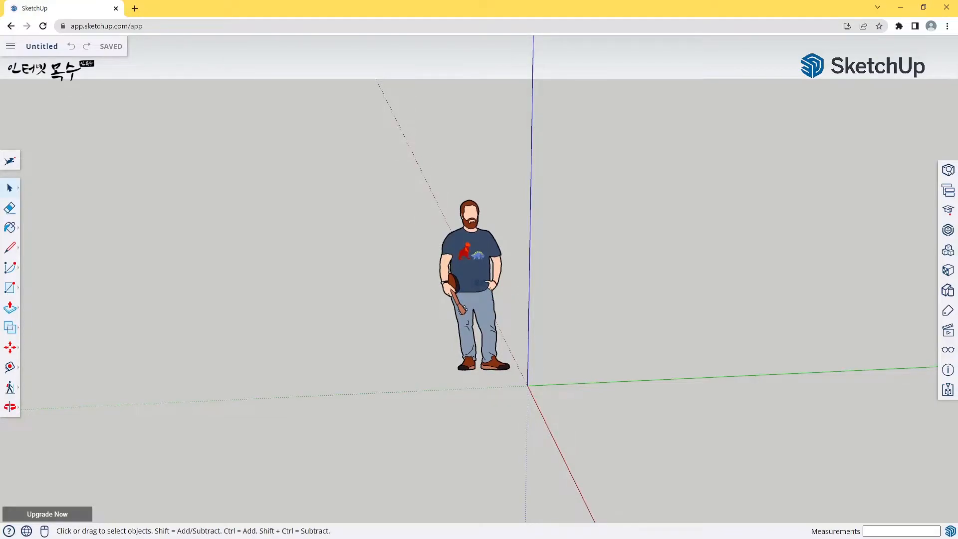
pyautogui.moveTo(471, 279); pyautogui.dragTo(206, 236, button='middle')
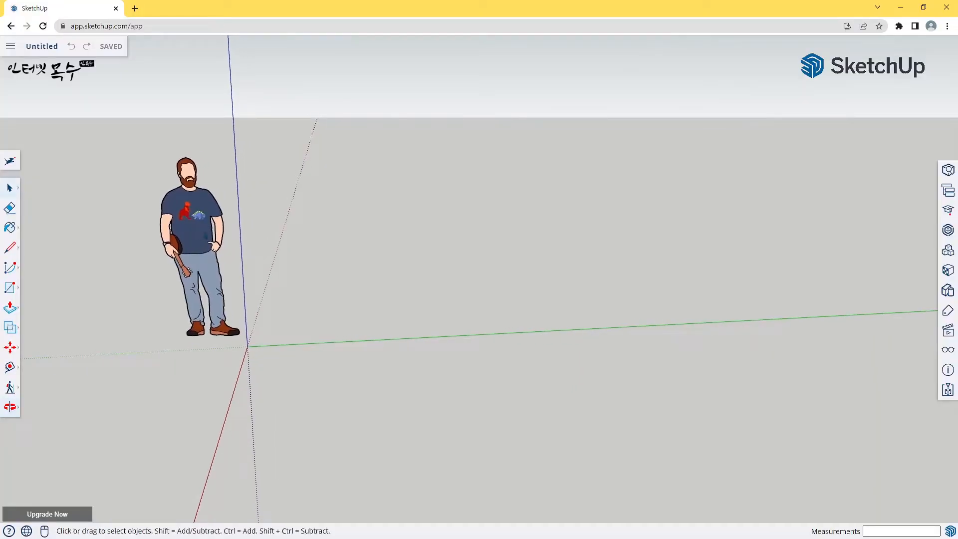
pyautogui.moveTo(212, 292); pyautogui.dragTo(240, 220, button='middle')
pyautogui.moveTo(427, 303); pyautogui.dragTo(344, 338, button='middle')
pyautogui.moveTo(776, 372); pyautogui.dragTo(362, 417, button='middle')
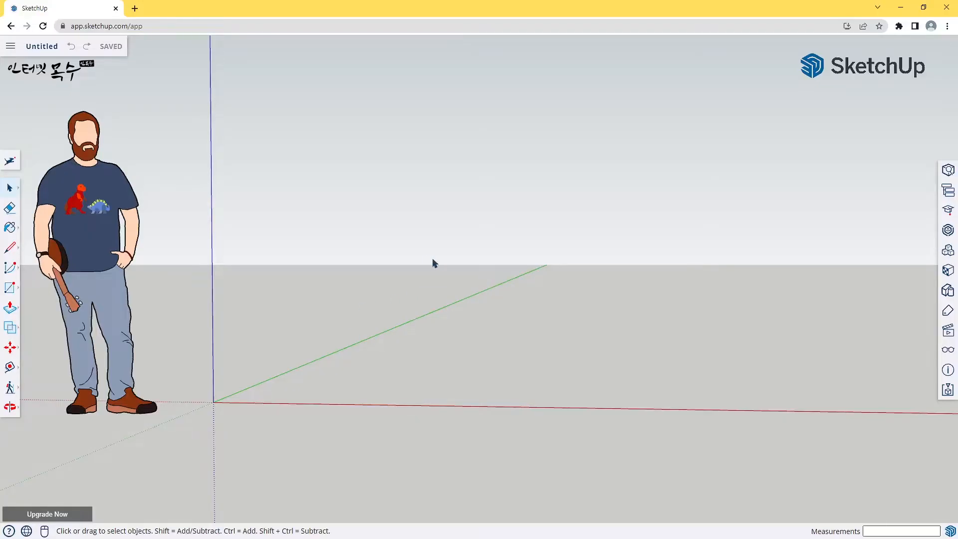
pyautogui.moveTo(336, 263); pyautogui.dragTo(362, 258, button='middle')
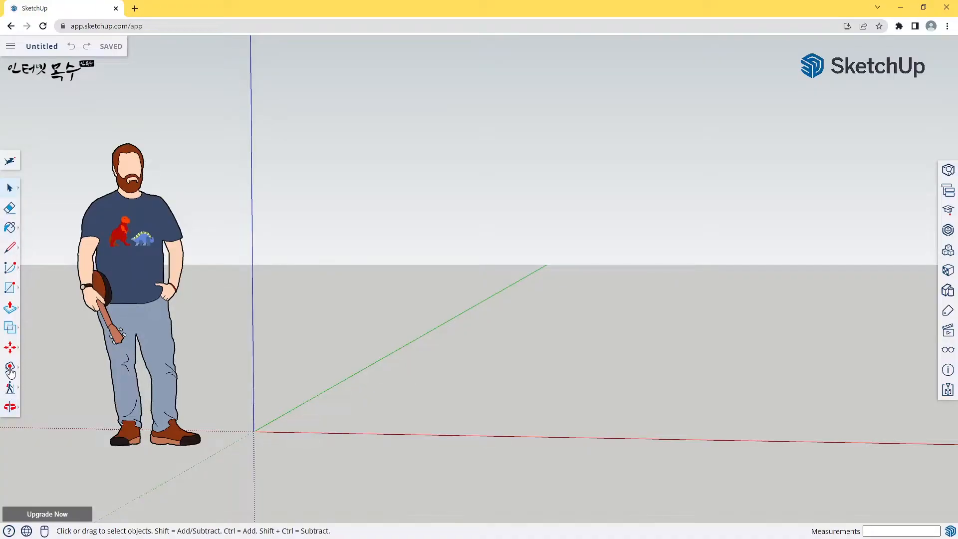
# Draw an upright 900 × 2100 mm rectangle with its corner at the origin
pyautogui.click(8, 289)
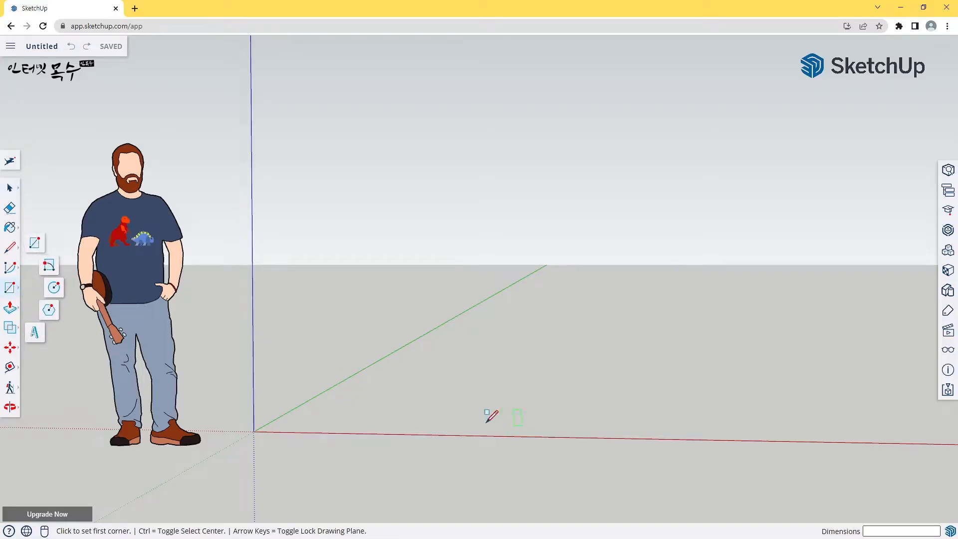
pyautogui.click(254, 430)
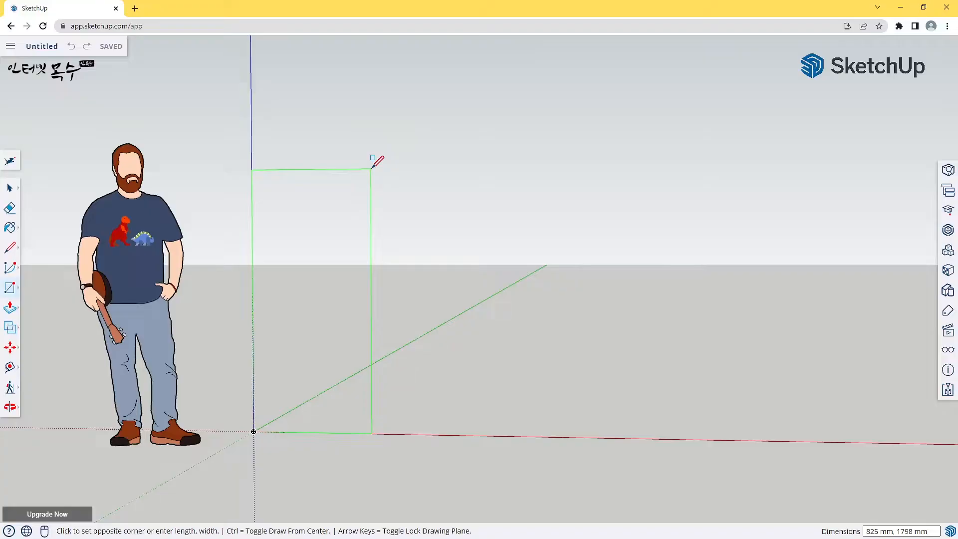
pyautogui.write('900,2100')
pyautogui.press('Return')
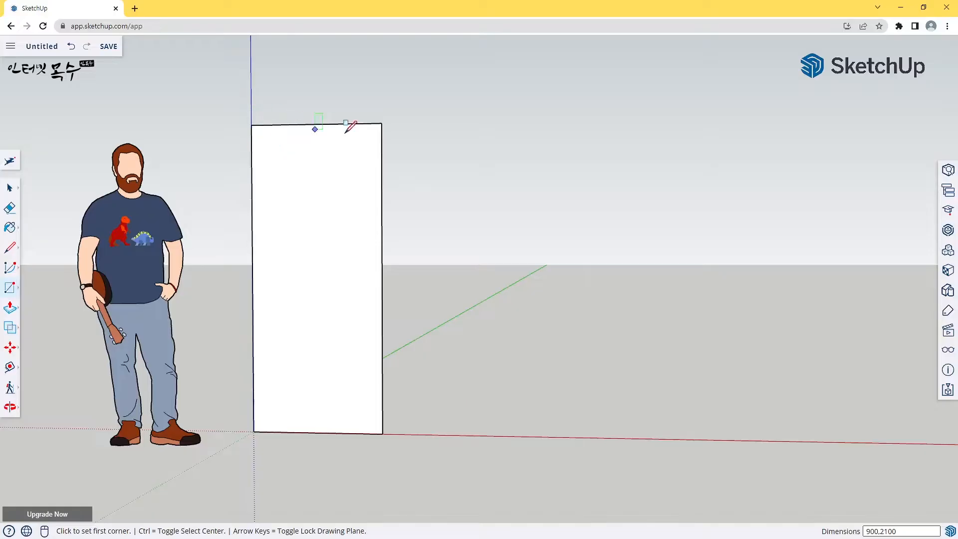
pyautogui.moveTo(473, 330); pyautogui.dragTo(495, 312, button='middle')
pyautogui.scroll(1, 229, 273)
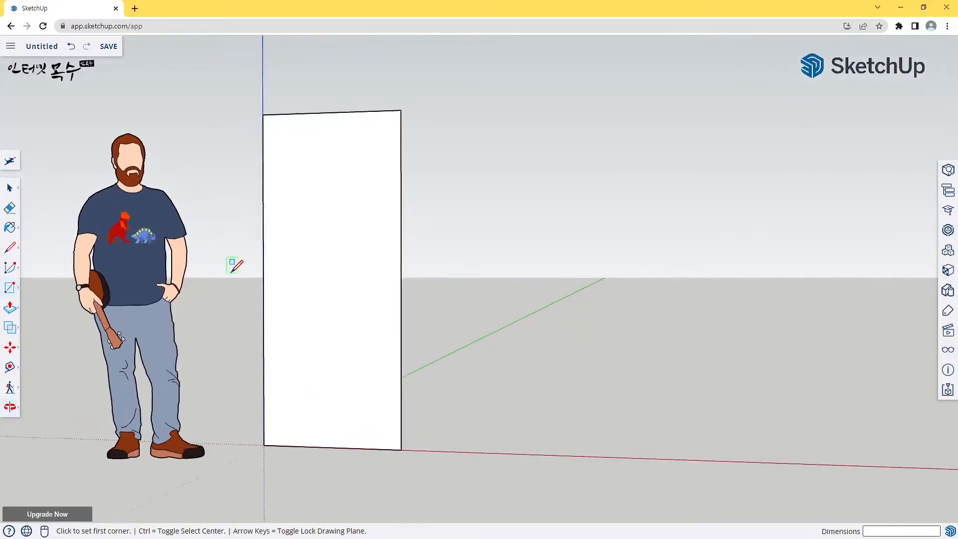
pyautogui.click(10, 187)
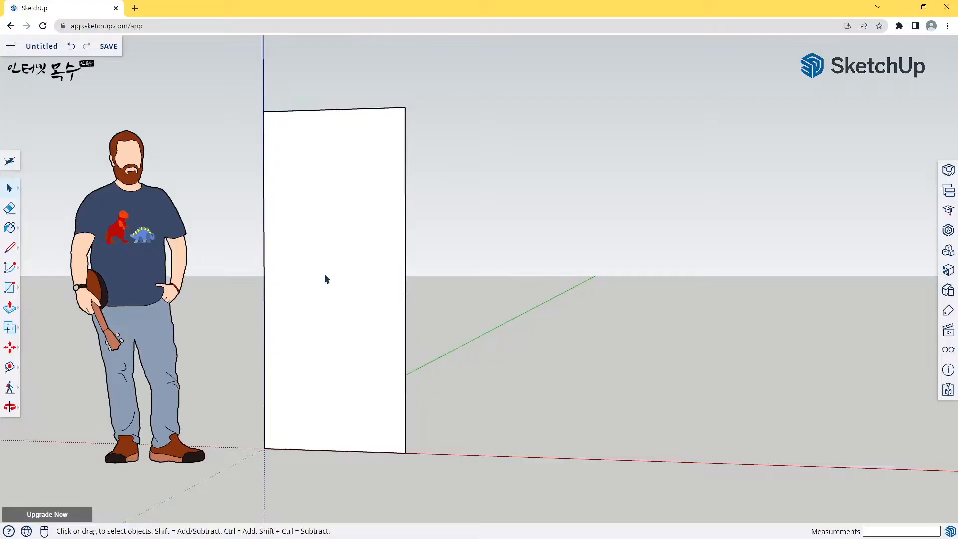
# Delete the rectangle's face, leaving only its four edges
pyautogui.click(338, 279)
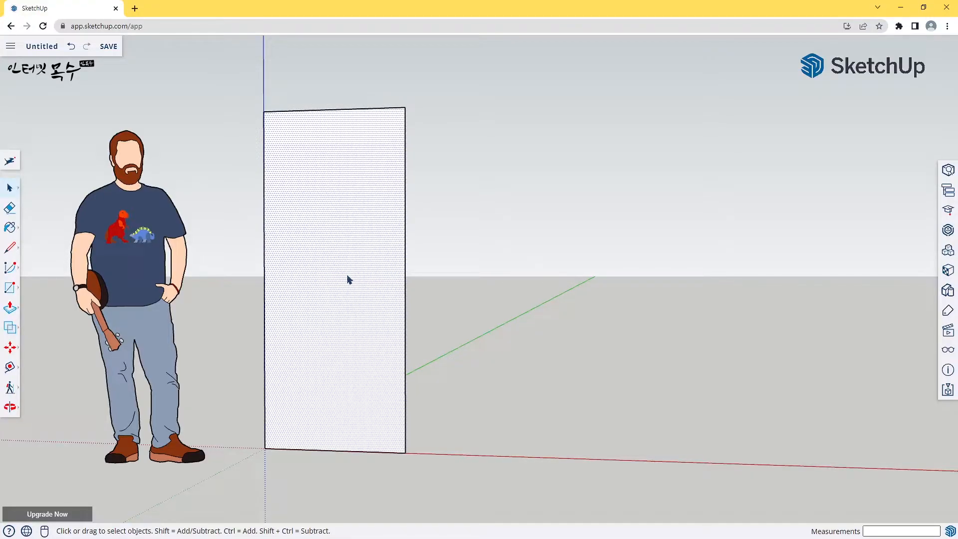
pyautogui.press('Delete')
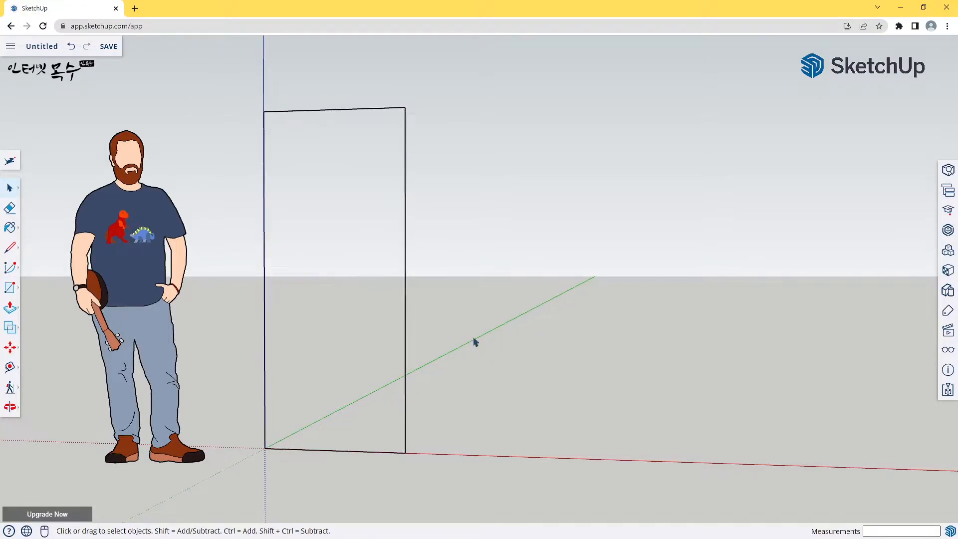
pyautogui.moveTo(569, 343); pyautogui.dragTo(514, 335, button='middle')
pyautogui.scroll(-2, 488, 403)
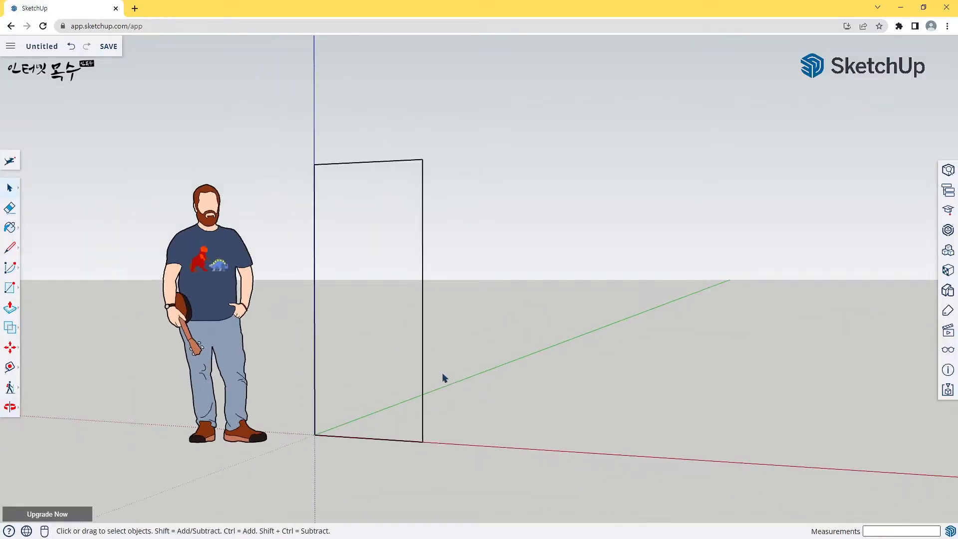
# Group the outline's edges into one group and view it from the front
pyautogui.click(420, 334)
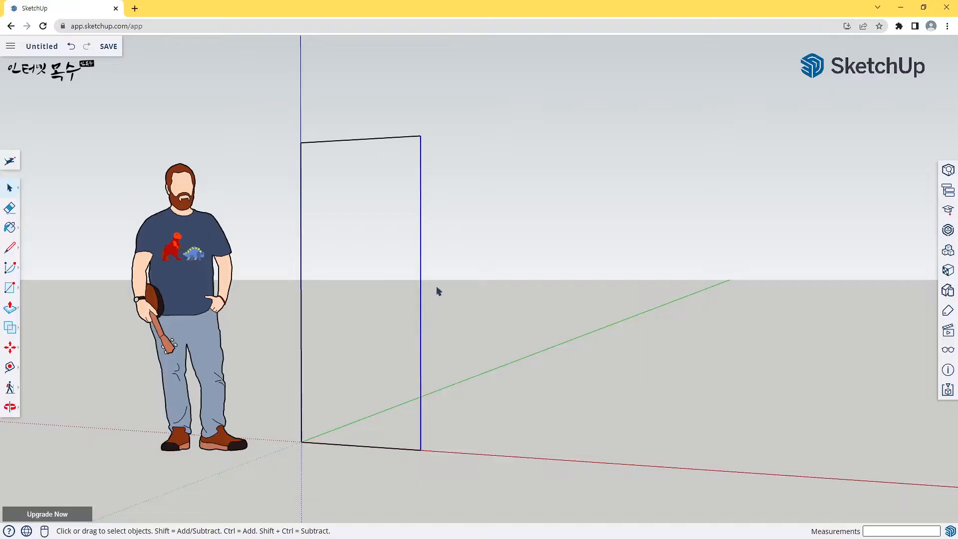
pyautogui.click(301, 214)
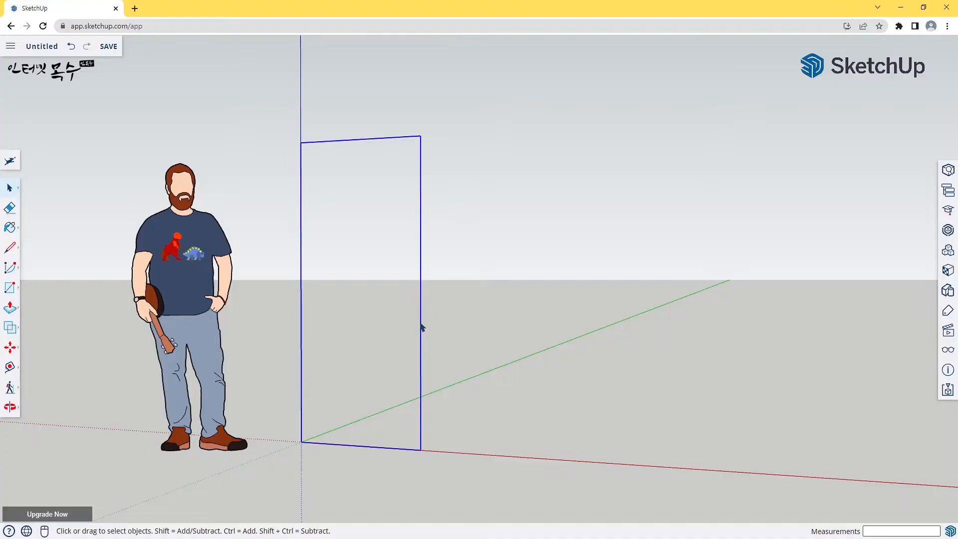
pyautogui.rightClick(421, 324)
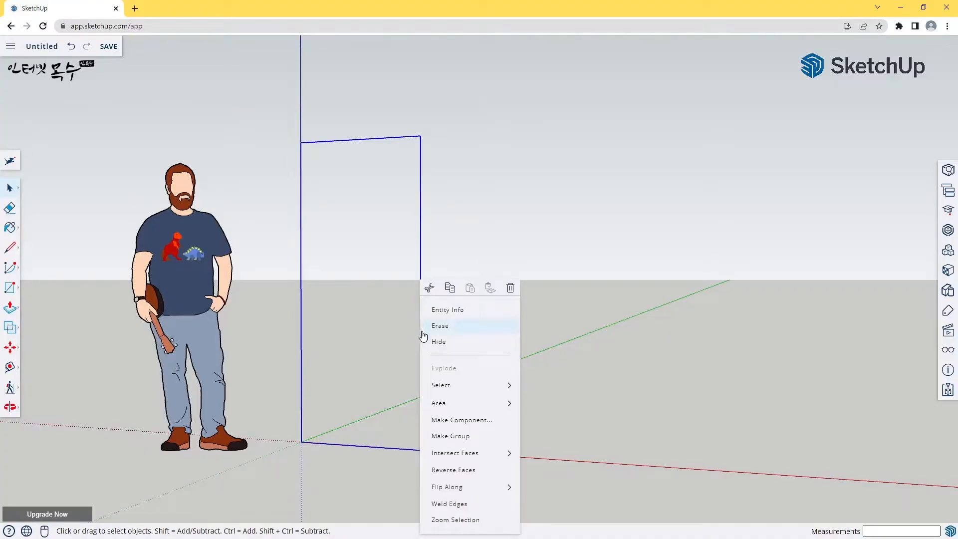
pyautogui.click(459, 437)
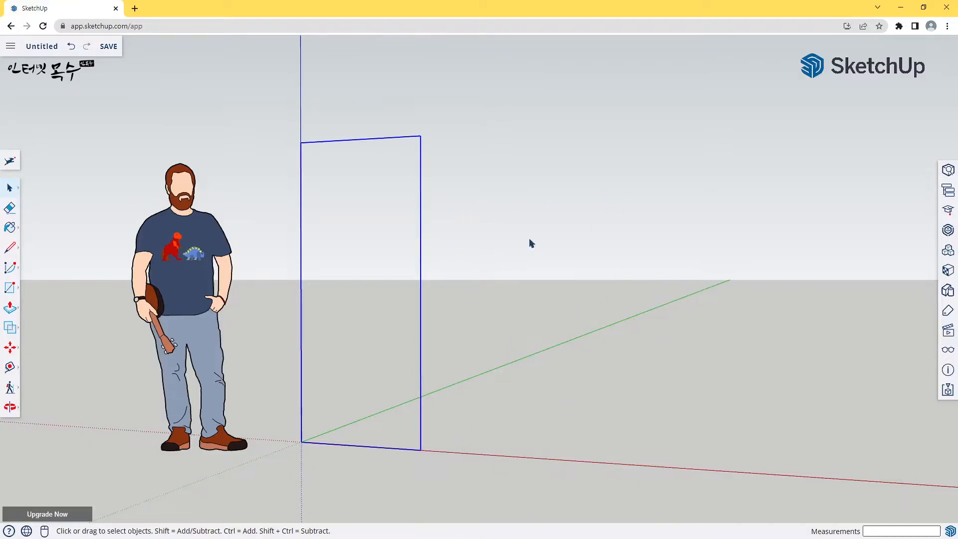
pyautogui.click(489, 247)
pyautogui.click(427, 331)
pyautogui.moveTo(344, 338); pyautogui.dragTo(288, 155, button='middle')
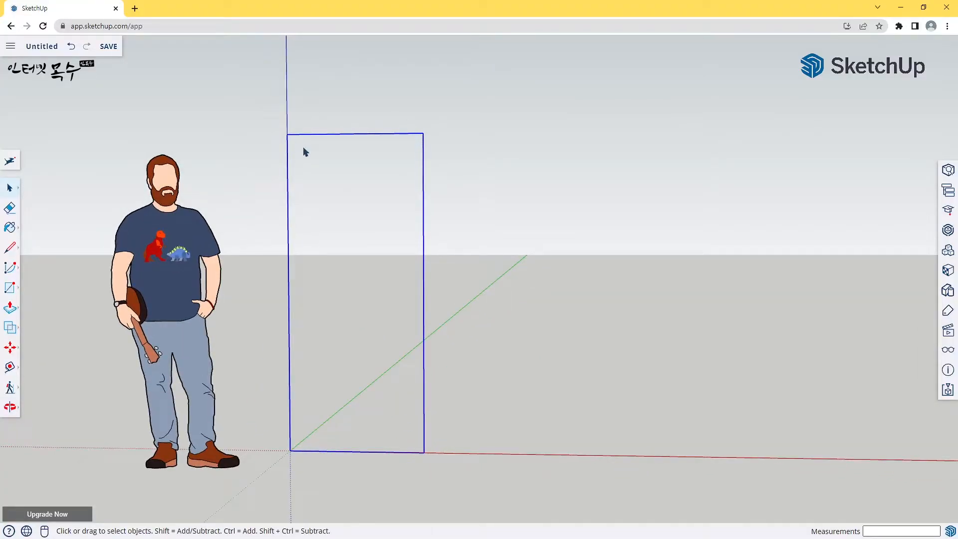
pyautogui.scroll(5, 318, 148)
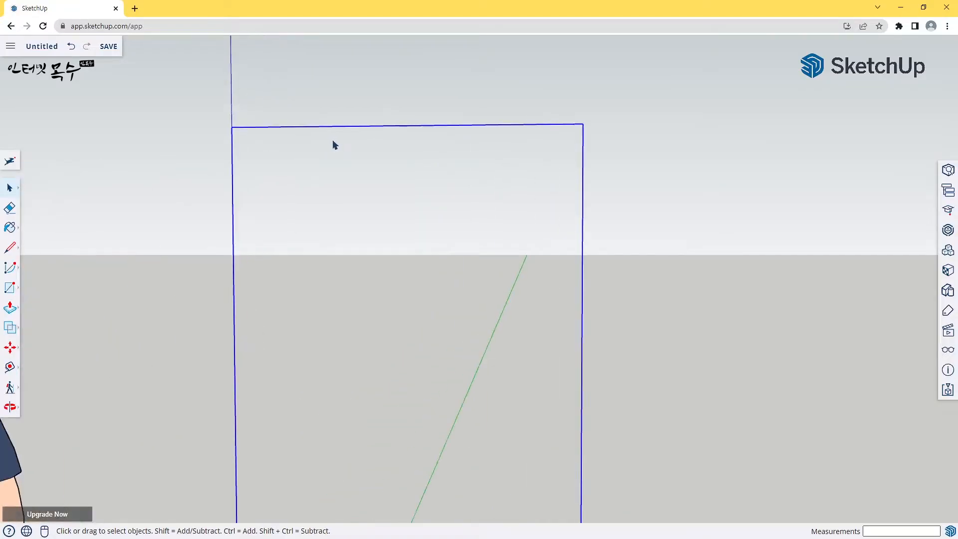
pyautogui.scroll(1, 300, 133)
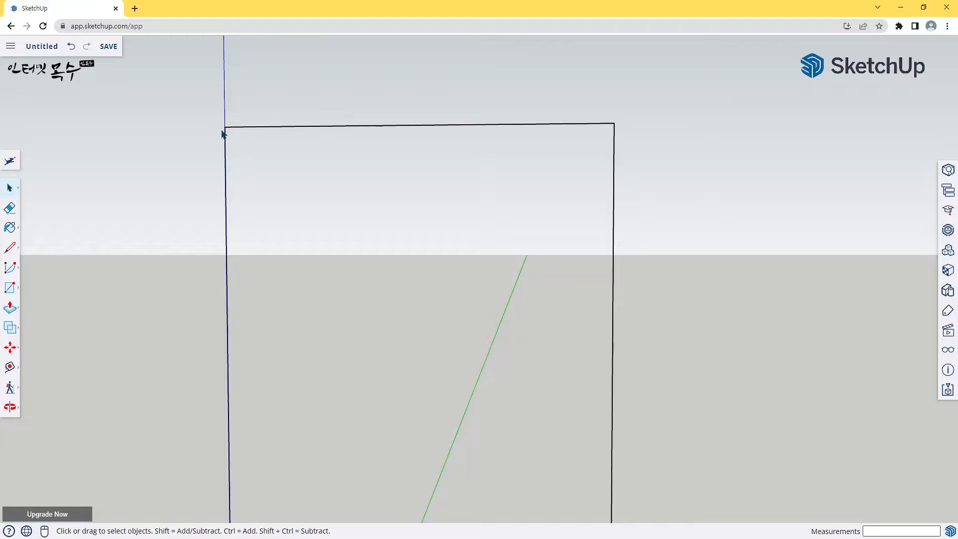
# Draw a 900 × 18 mm rectangle from the outline's top-left corner
pyautogui.click(11, 290)
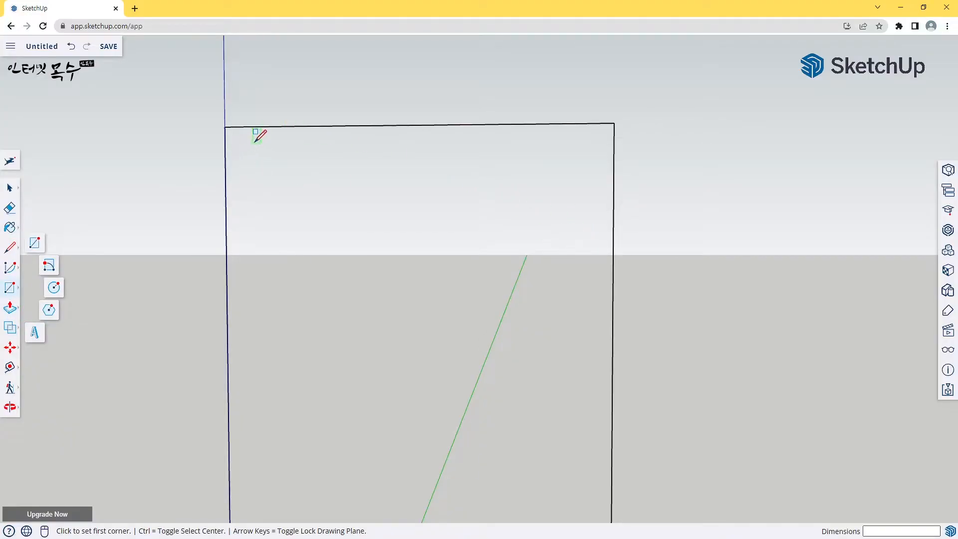
pyautogui.click(225, 127)
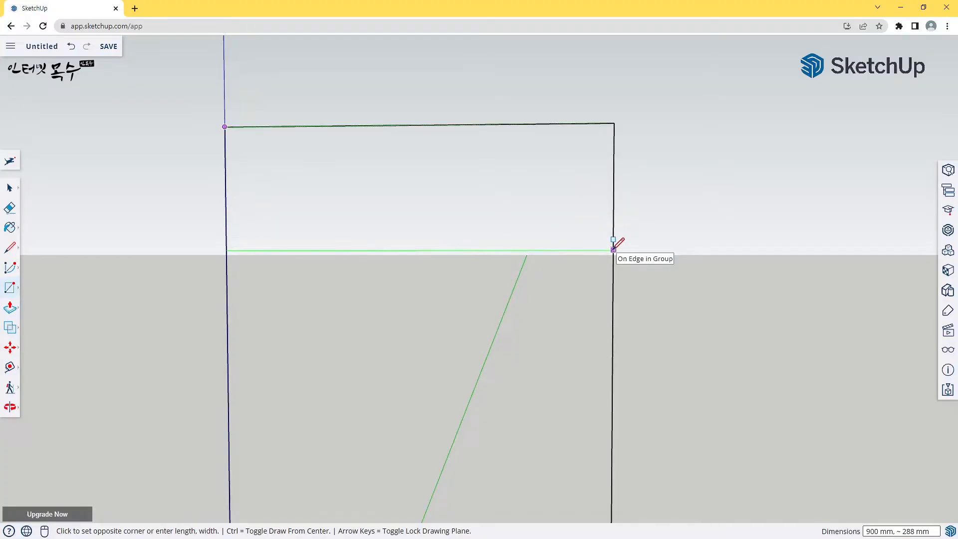
pyautogui.write('900,18')
pyautogui.press('Return')
pyautogui.moveTo(619, 242); pyautogui.dragTo(455, 162, button='middle')
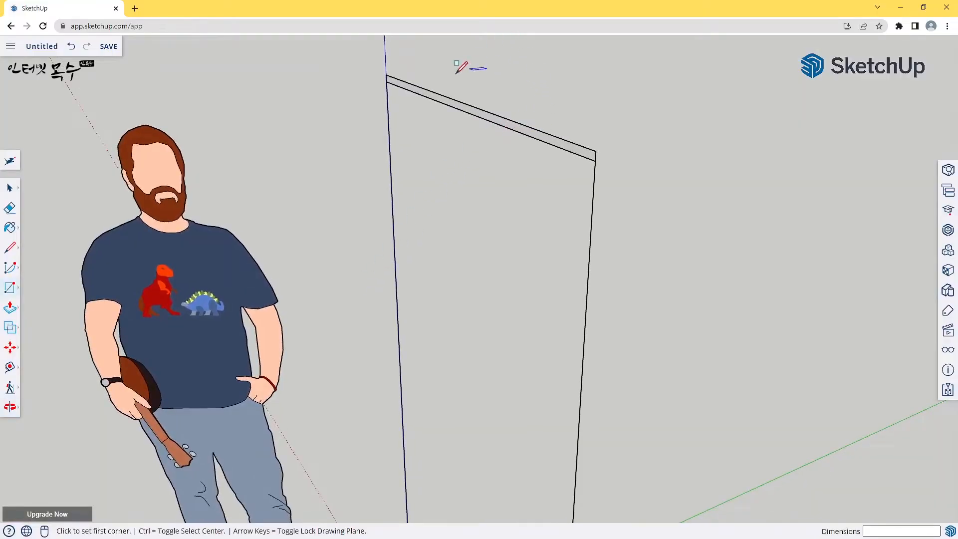
pyautogui.scroll(4, 457, 72)
pyautogui.scroll(-1, 574, 135)
pyautogui.moveTo(620, 120); pyautogui.dragTo(443, 173, button='middle')
pyautogui.press('r')
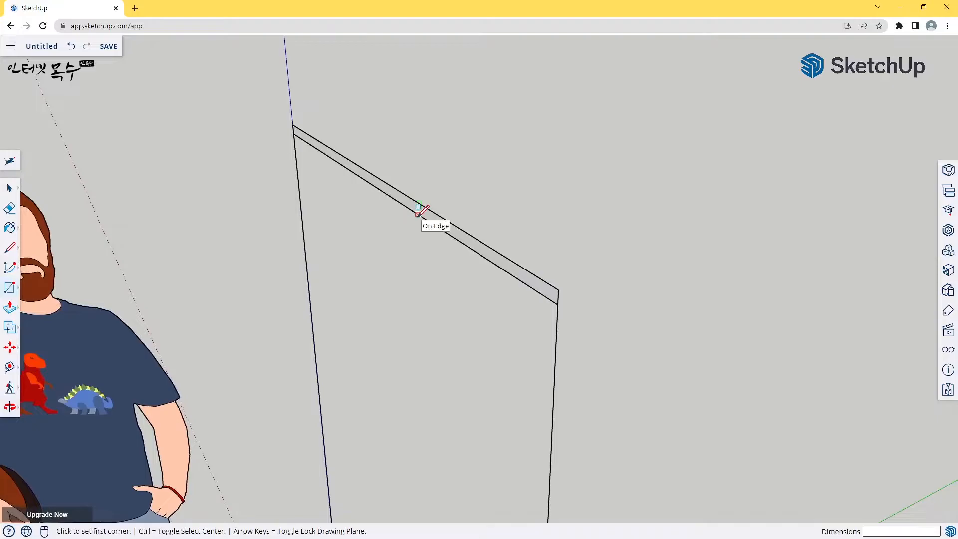
# Push/pull the 900 × 18 strip 300 mm deep into a solid top board
pyautogui.click(11, 311)
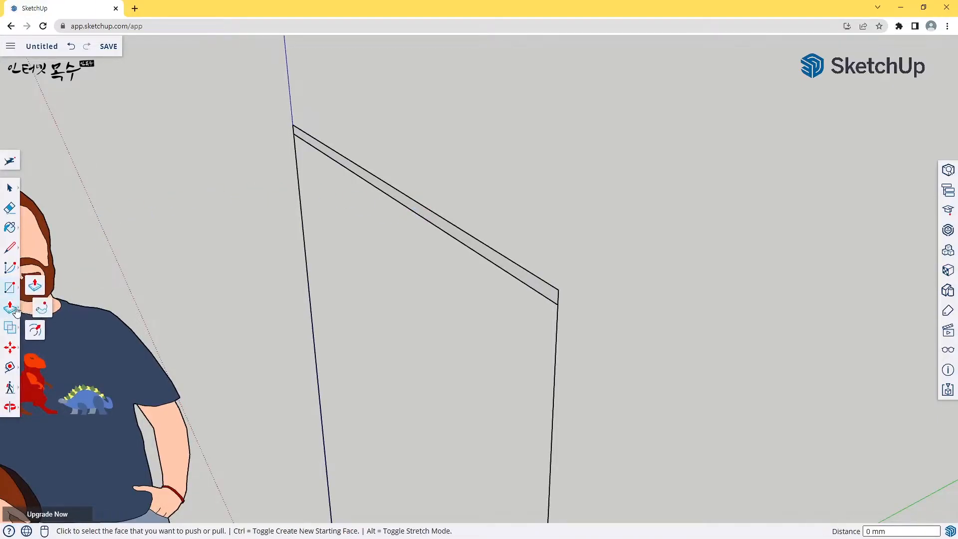
pyautogui.scroll(3, 473, 287)
pyautogui.scroll(-2, 471, 319)
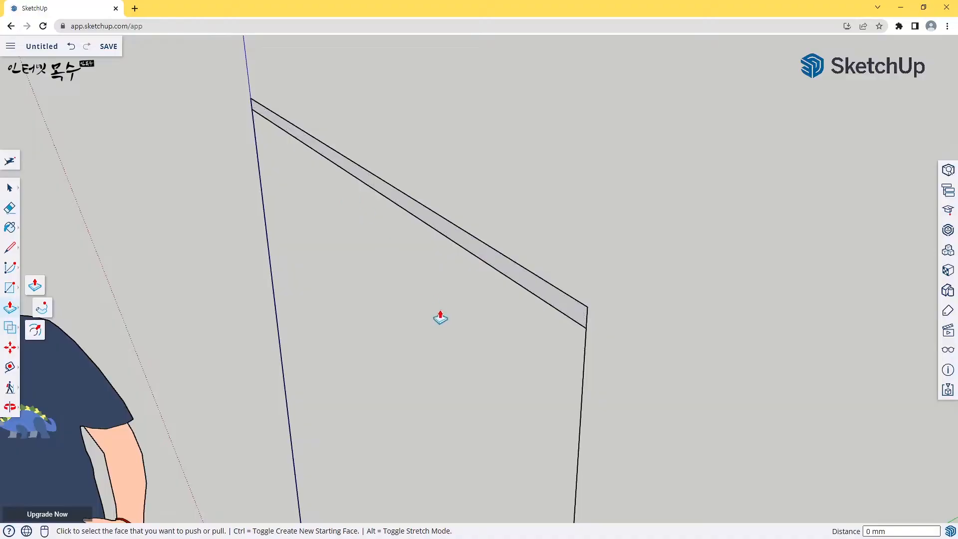
pyautogui.click(453, 236)
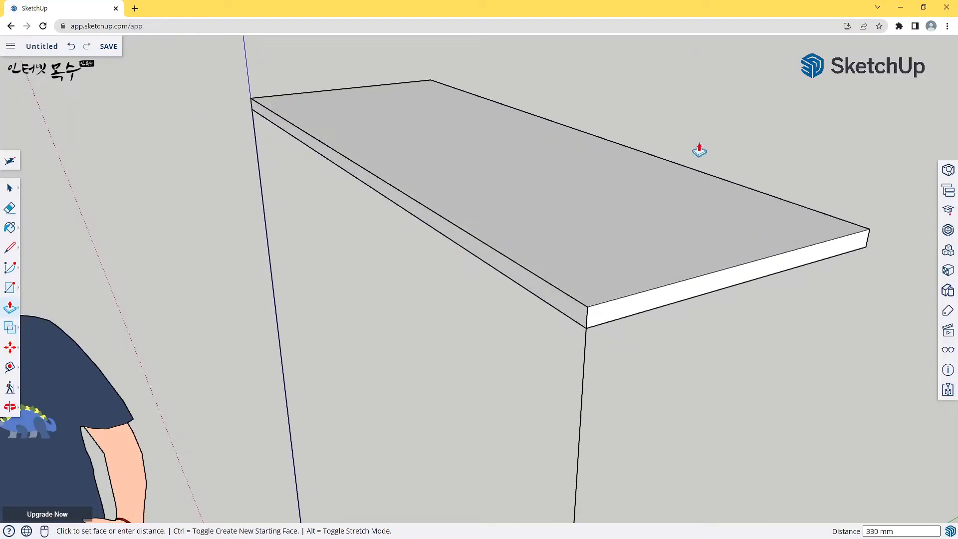
pyautogui.click(700, 150)
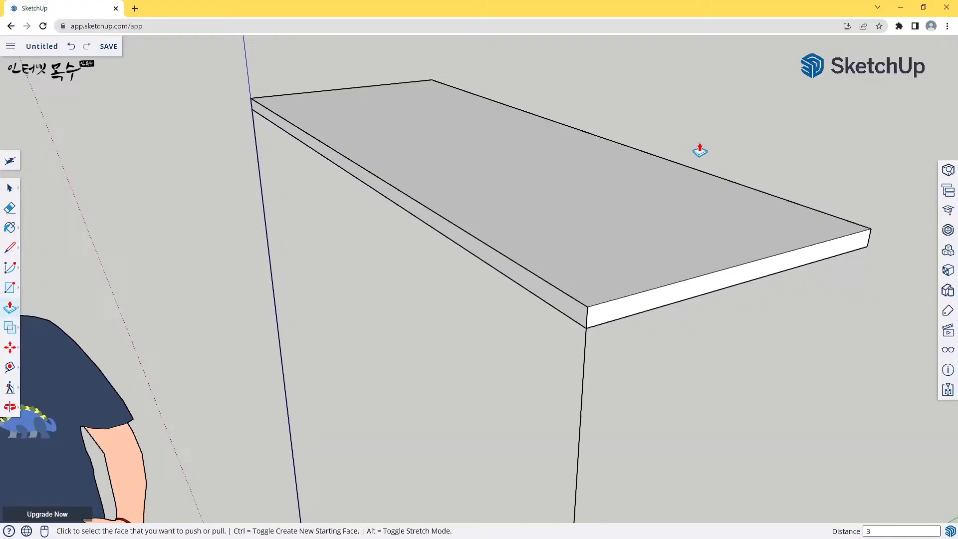
pyautogui.write('300')
pyautogui.press('Return')
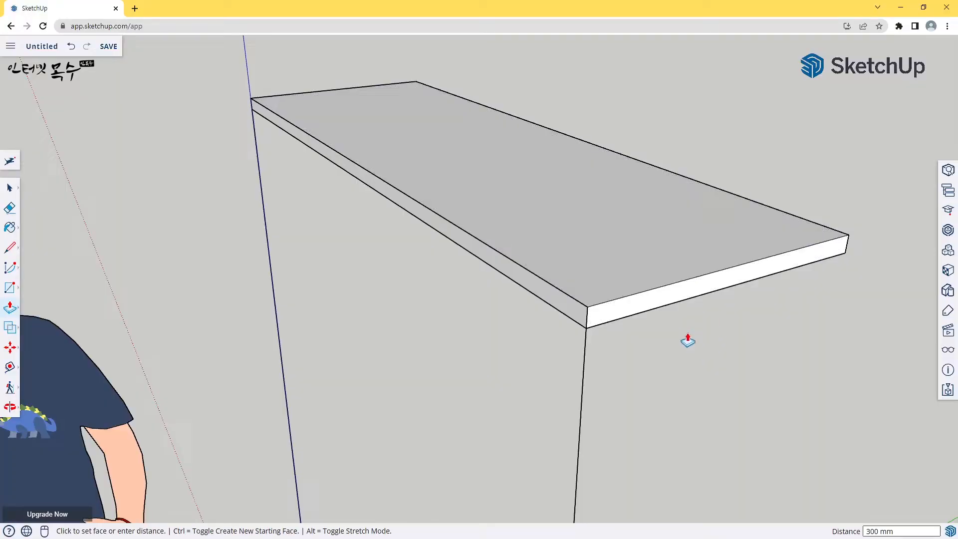
pyautogui.scroll(-3, 693, 335)
pyautogui.moveTo(634, 333); pyautogui.dragTo(791, 295, button='middle')
pyautogui.moveTo(551, 288); pyautogui.dragTo(528, 347, button='middle')
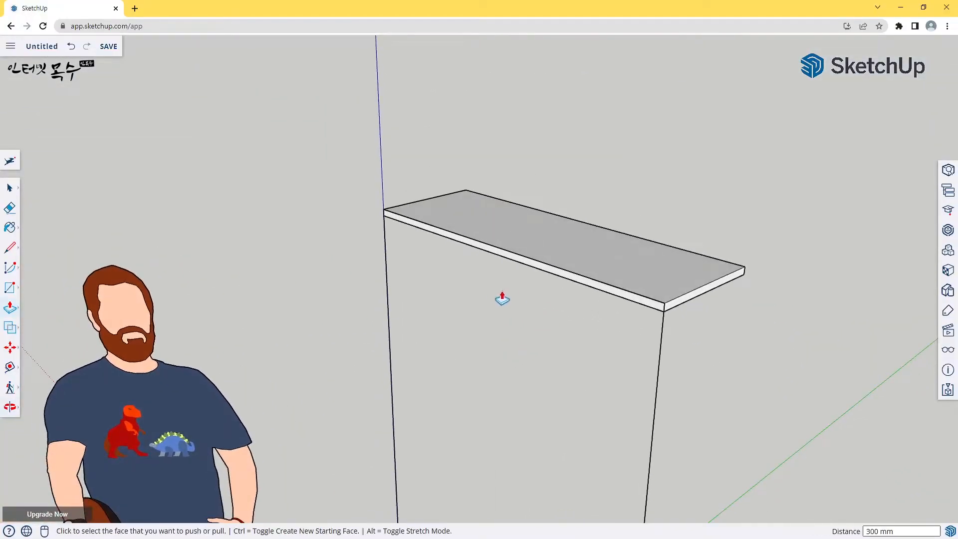
pyautogui.moveTo(766, 340); pyautogui.dragTo(679, 313, button='middle')
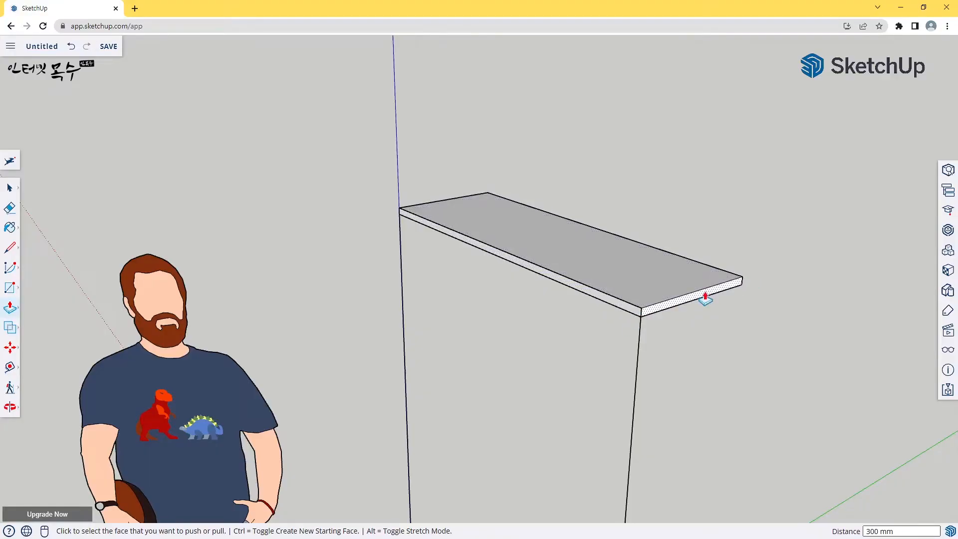
pyautogui.moveTo(603, 306); pyautogui.dragTo(554, 338, button='middle')
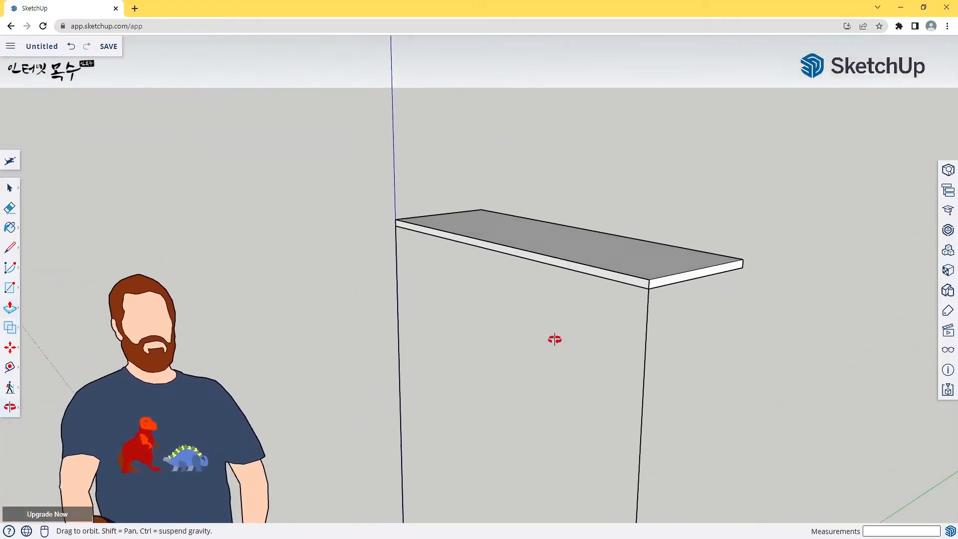
# Make the 300 mm-deep top board its own group and view the whole frame
pyautogui.click(10, 188)
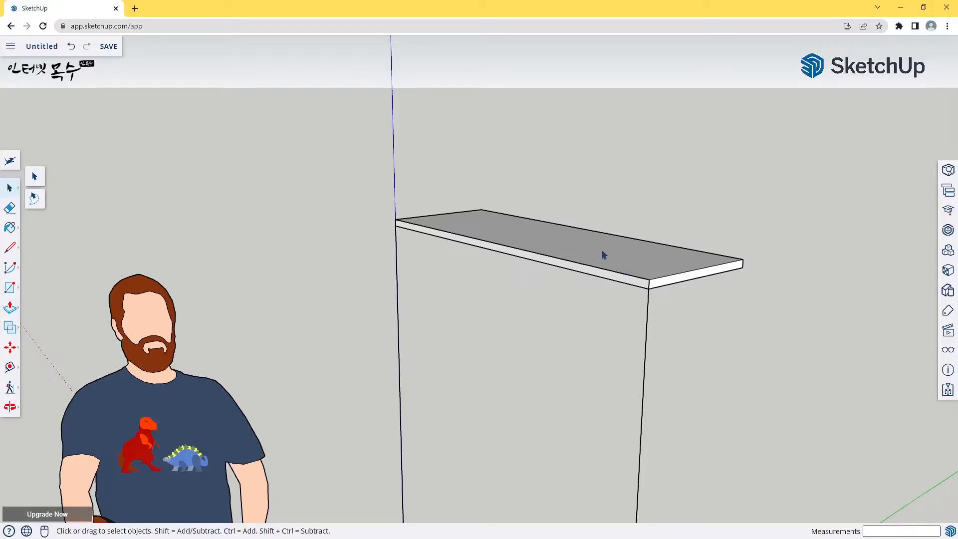
pyautogui.tripleClick(618, 259)
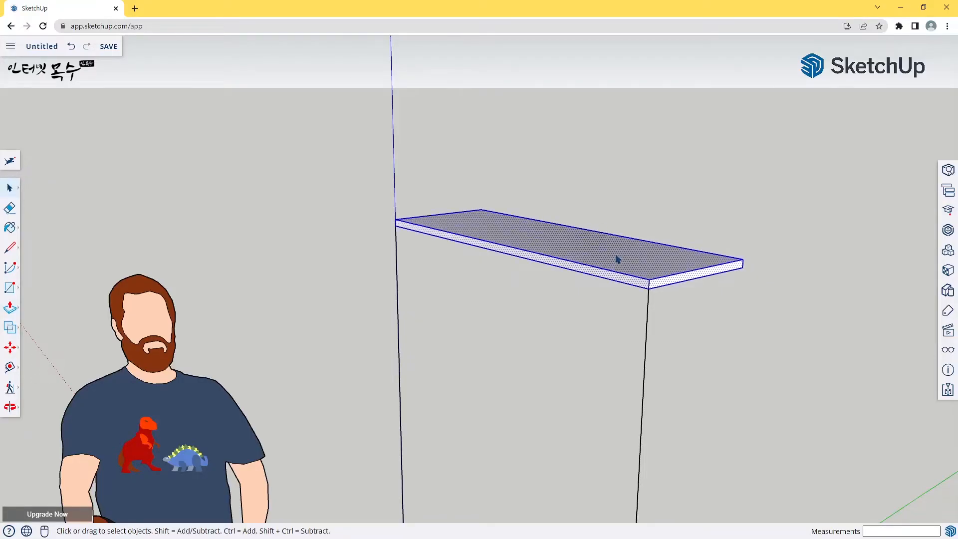
pyautogui.rightClick(618, 259)
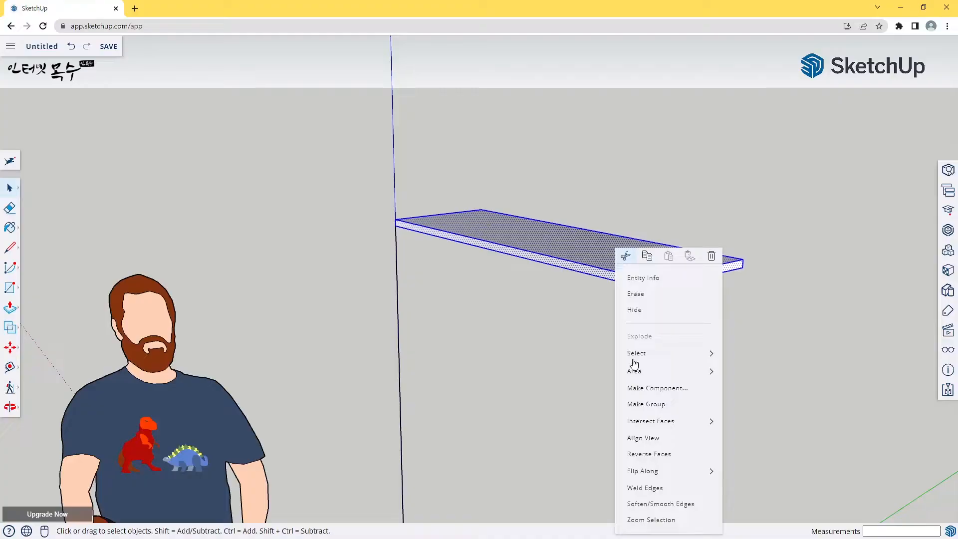
pyautogui.click(654, 411)
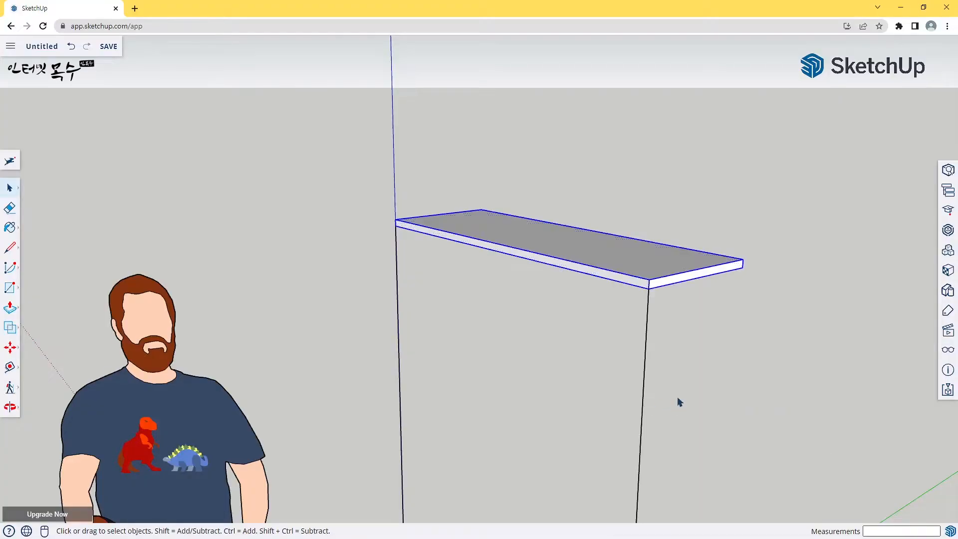
pyautogui.scroll(-3, 586, 324)
pyautogui.scroll(3, 585, 319)
pyautogui.moveTo(448, 332); pyautogui.dragTo(462, 199, button='middle')
pyautogui.scroll(-2, 461, 197)
pyautogui.keyDown('shift'); pyautogui.moveTo(414, 296); pyautogui.dragTo(442, 144, button='middle'); pyautogui.keyUp('shift')
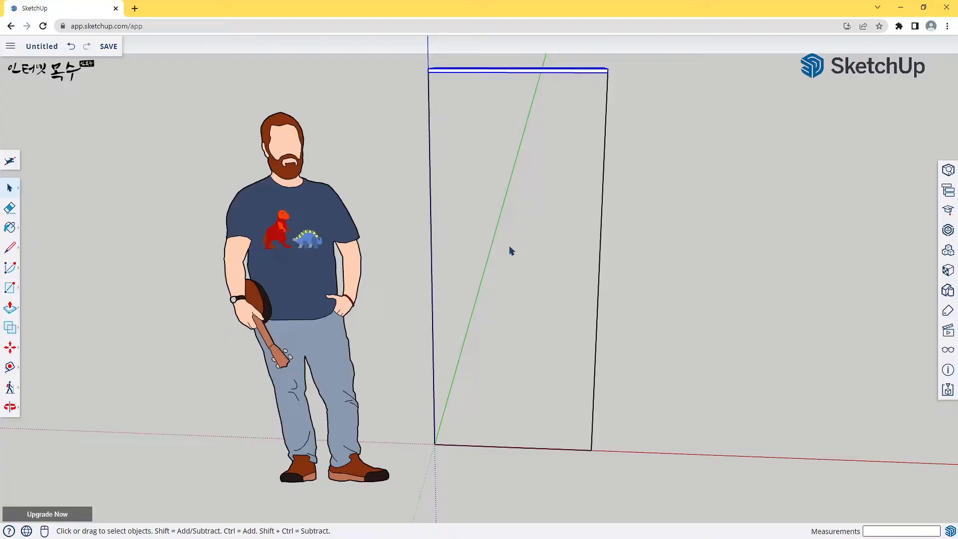
# Draw a 2082 × 18 mm rectangle down the frame's left edge from its top-left corner under the top board
pyautogui.click(10, 288)
pyautogui.scroll(5, 469, 55)
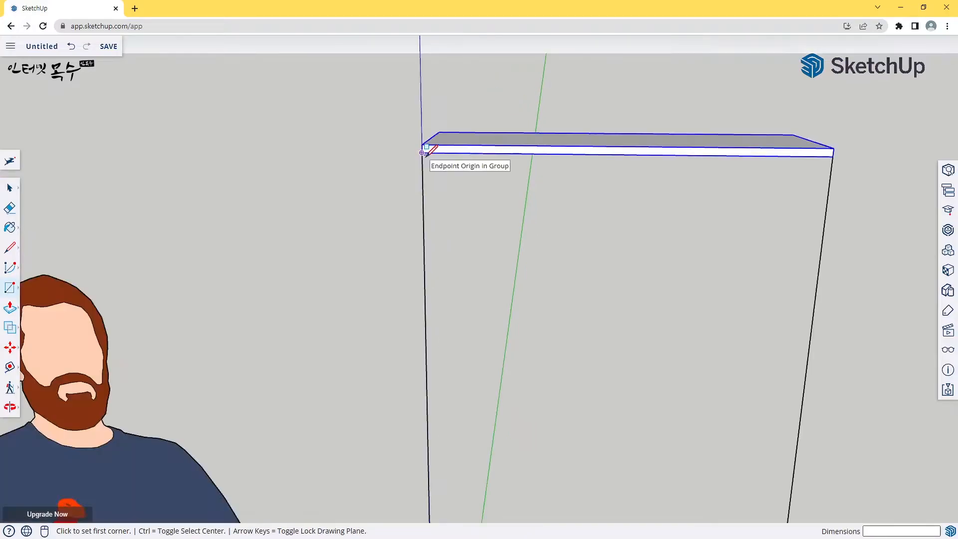
pyautogui.scroll(2, 422, 152)
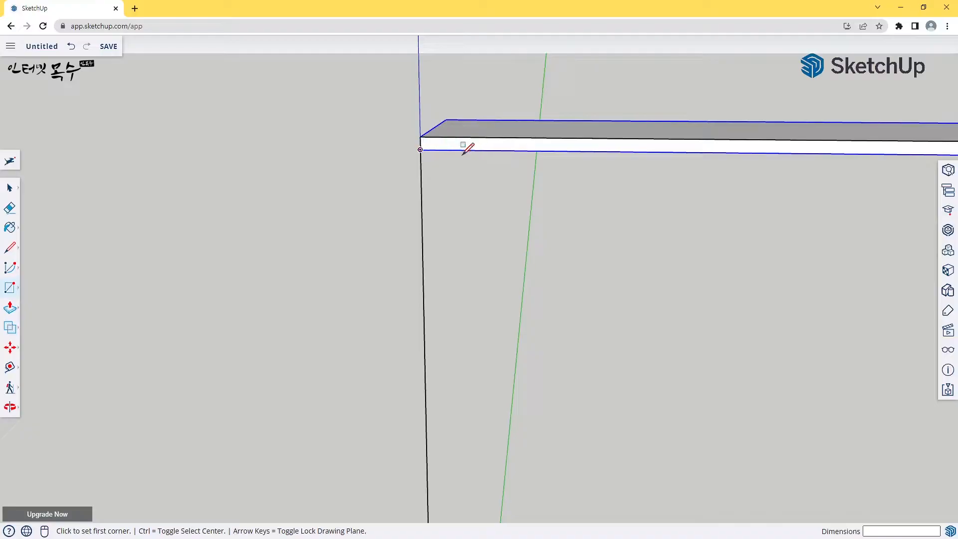
pyautogui.click(421, 149)
pyautogui.scroll(-3, 456, 237)
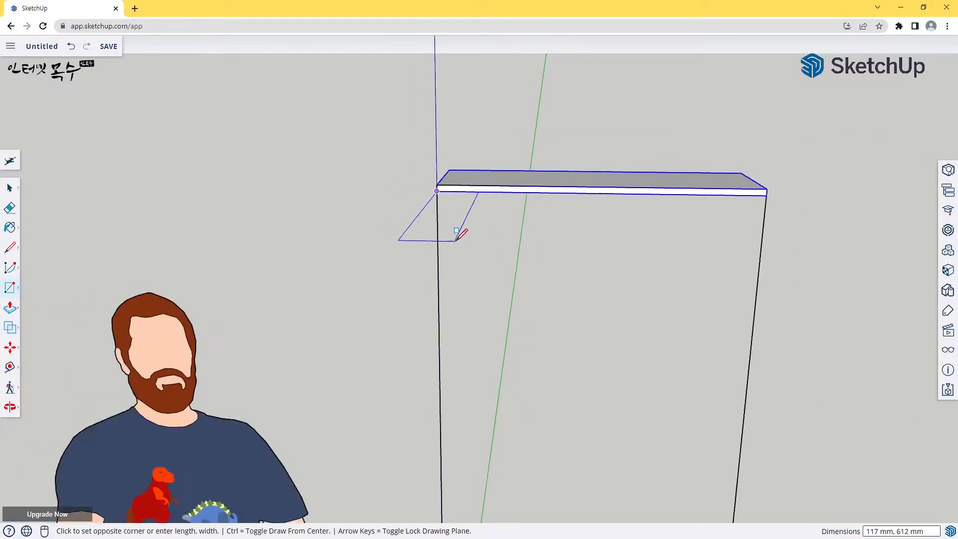
pyautogui.keyDown('shift'); pyautogui.moveTo(475, 378); pyautogui.dragTo(492, 2, button='middle'); pyautogui.keyUp('shift')
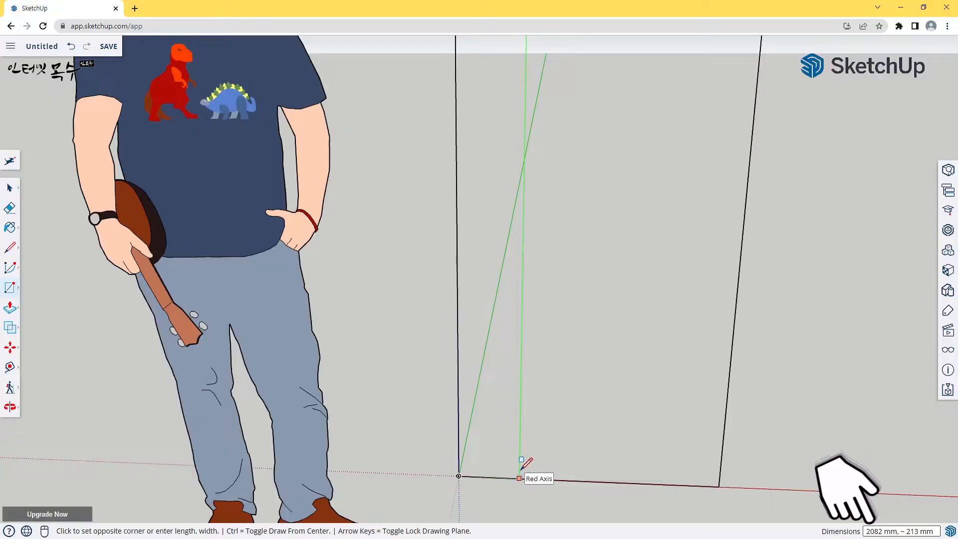
pyautogui.write('2082,18')
pyautogui.press('Return')
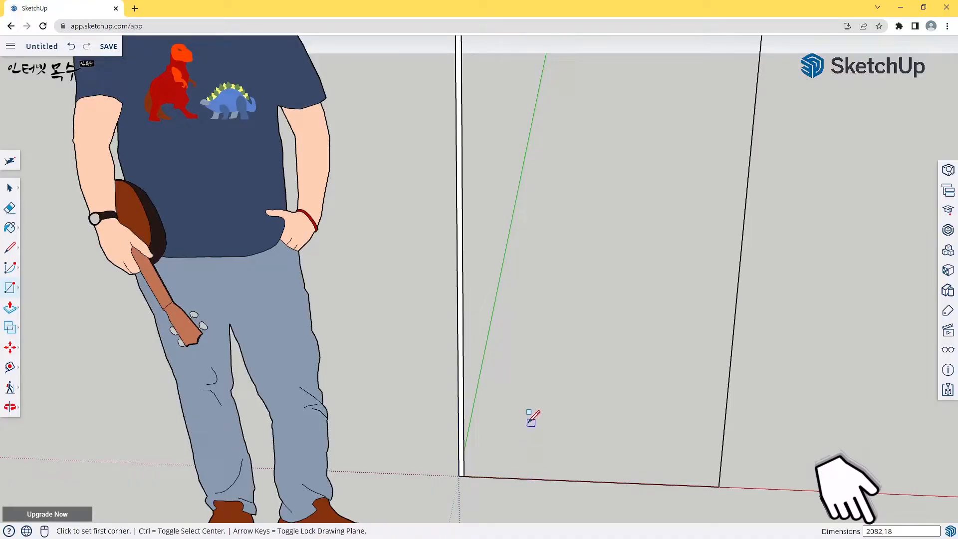
pyautogui.scroll(-5, 571, 325)
pyautogui.moveTo(584, 313); pyautogui.dragTo(348, 338, button='middle')
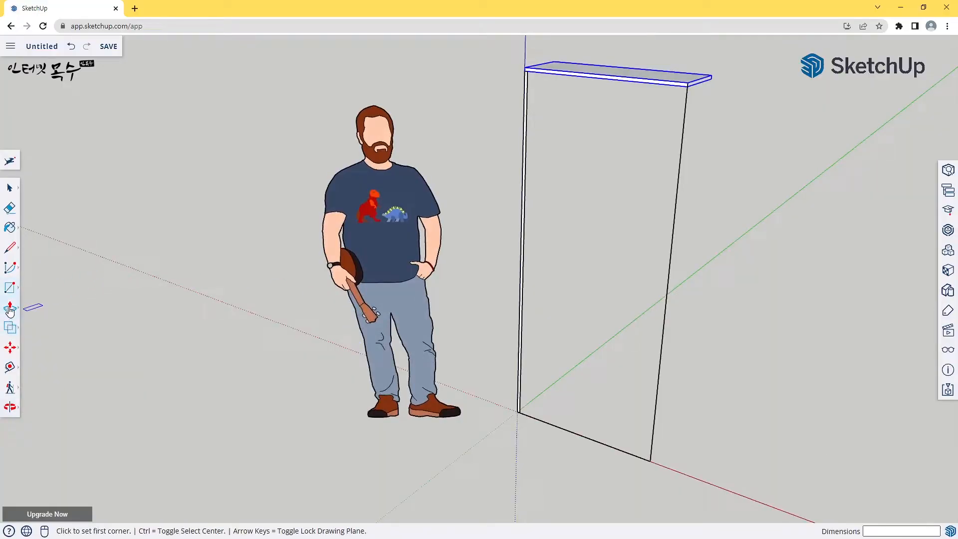
# Push/pull the narrow left strip 300 mm deep into a side panel
pyautogui.click(10, 310)
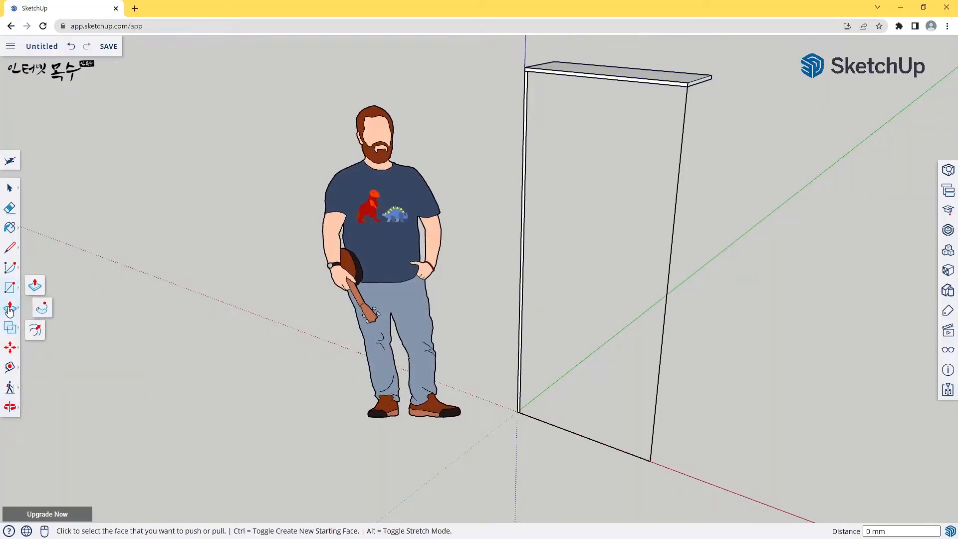
pyautogui.click(521, 314)
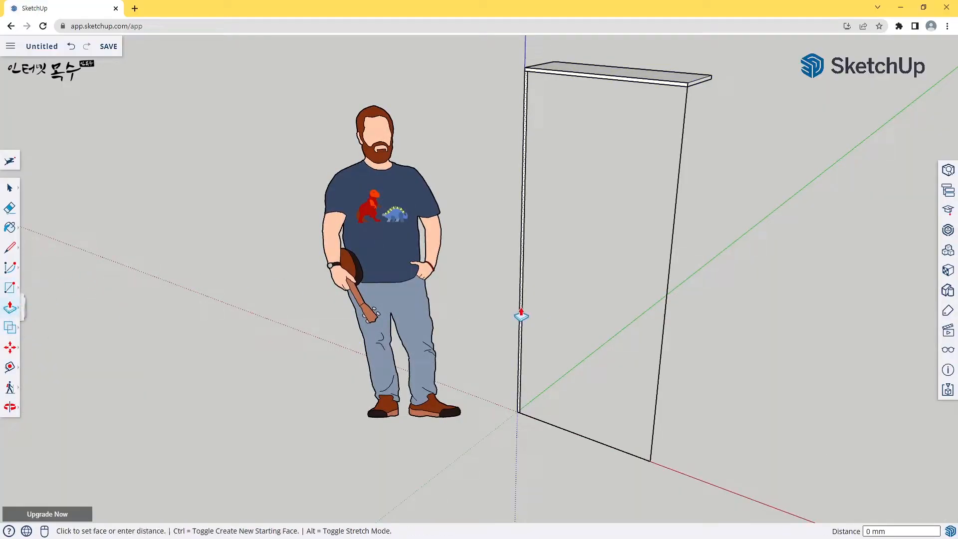
pyautogui.click(731, 251)
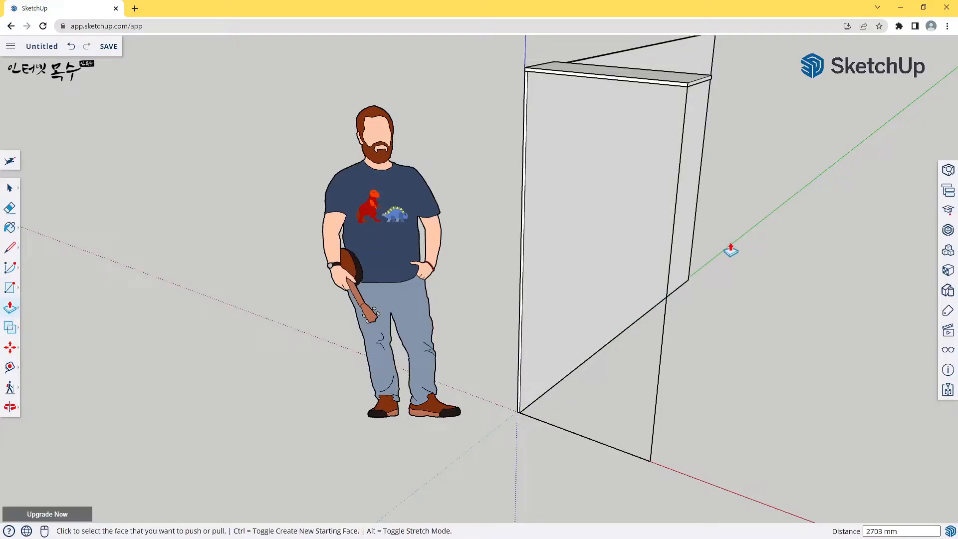
pyautogui.write('300')
pyautogui.press('Return')
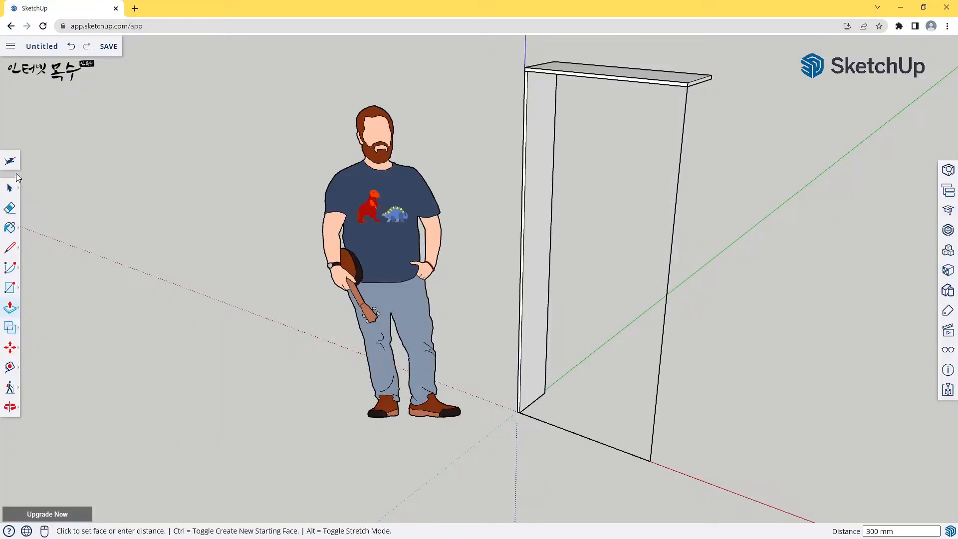
# Make the new left side panel a group
pyautogui.click(10, 187)
pyautogui.click(534, 302)
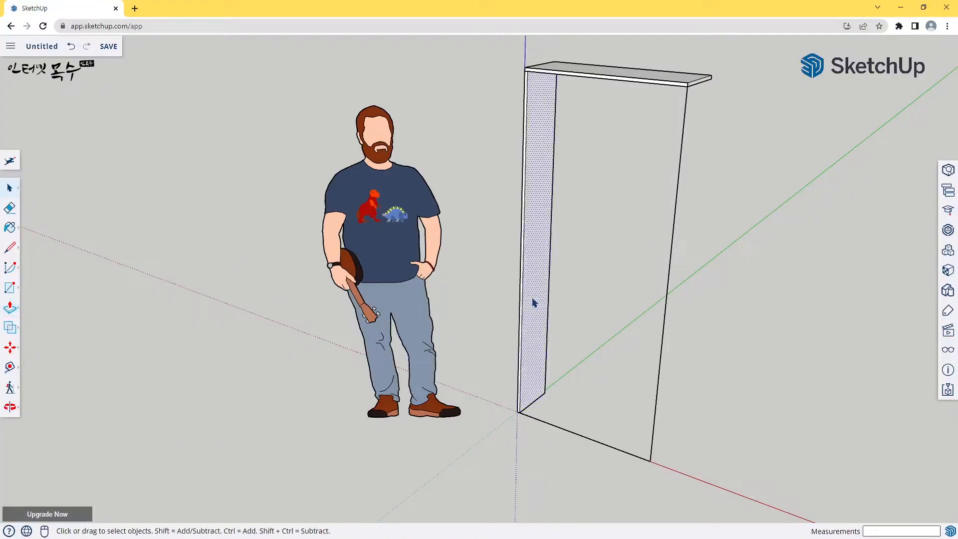
pyautogui.rightClick(534, 302)
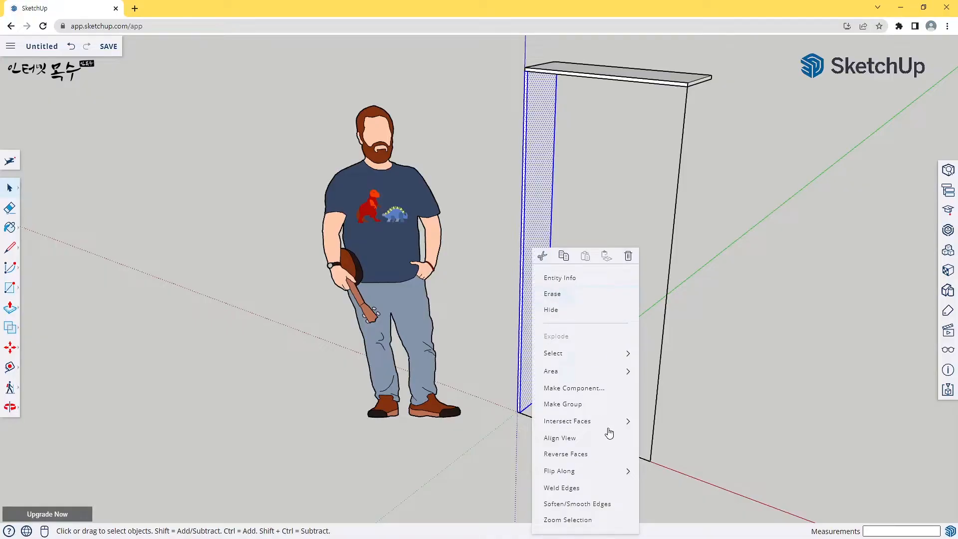
pyautogui.click(563, 404)
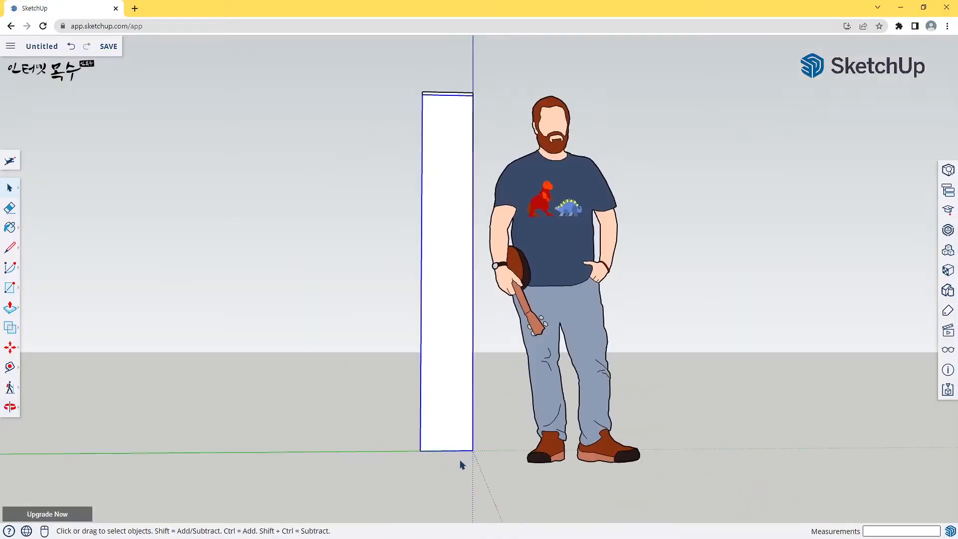
pyautogui.scroll(5, 460, 457)
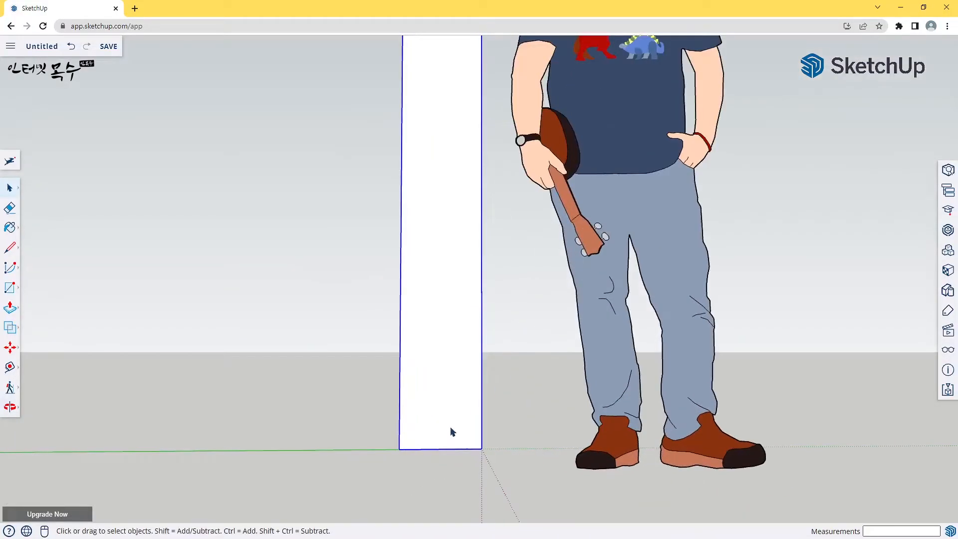
# Orbit around the side panel to view it from below and at an angle
pyautogui.scroll(-5, 455, 419)
pyautogui.moveTo(567, 384); pyautogui.dragTo(515, 407, button='middle')
pyautogui.scroll(3, 428, 428)
pyautogui.scroll(4, 442, 433)
pyautogui.moveTo(443, 432); pyautogui.dragTo(343, 411, button='middle')
pyautogui.moveTo(428, 416); pyautogui.dragTo(564, 428, button='middle')
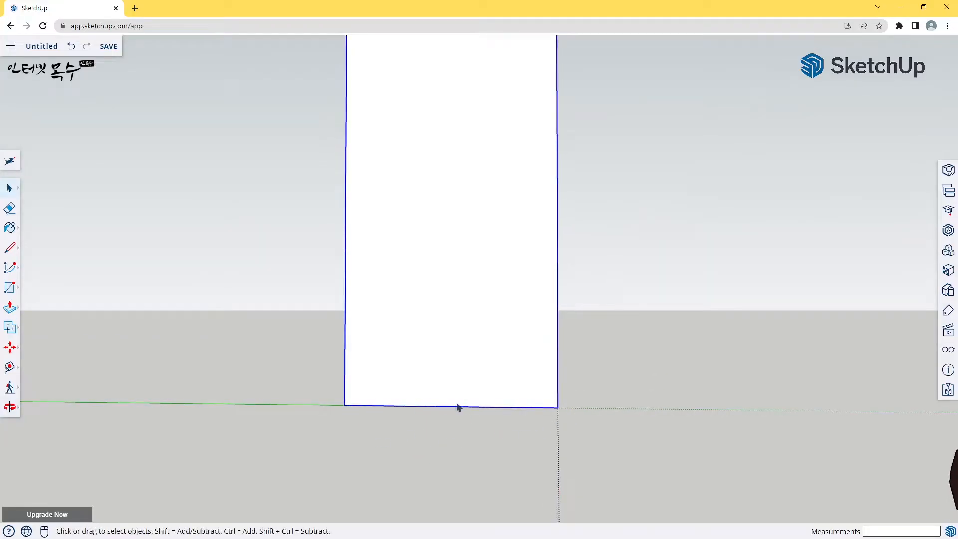
pyautogui.scroll(2, 446, 415)
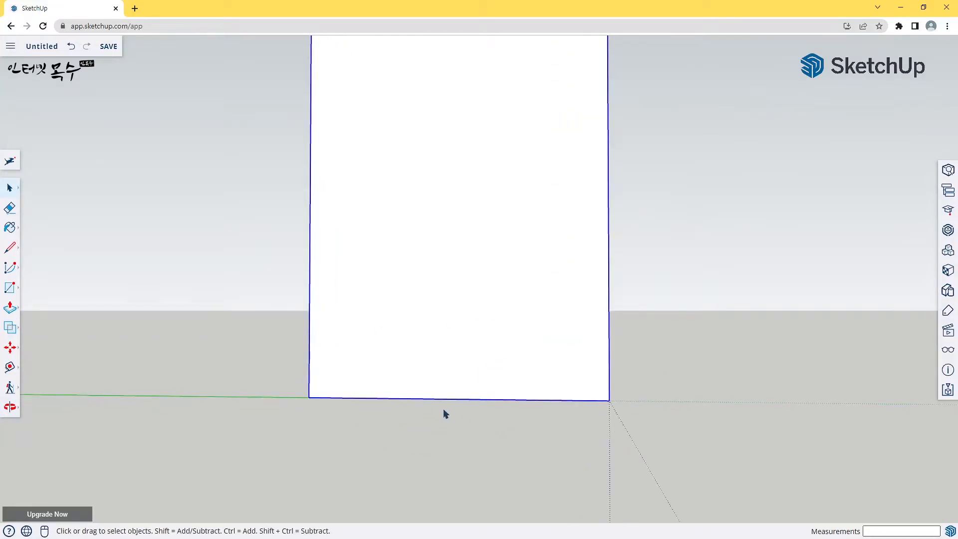
pyautogui.scroll(-2, 500, 390)
pyautogui.scroll(1, 406, 399)
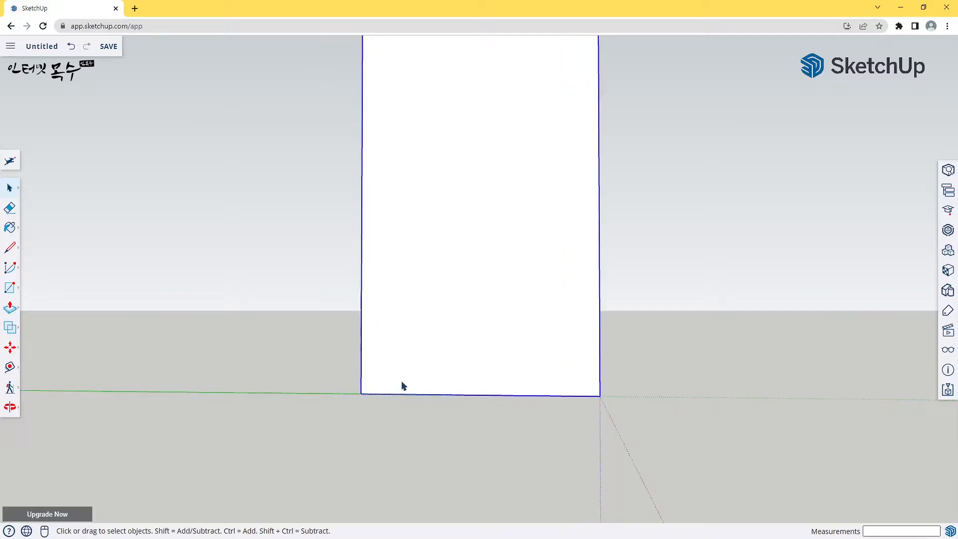
pyautogui.moveTo(506, 333); pyautogui.dragTo(638, 375, button='middle')
pyautogui.moveTo(583, 359); pyautogui.dragTo(484, 349, button='middle')
# Open the side panel group for editing
pyautogui.doubleClick(447, 329)
pyautogui.moveTo(378, 375); pyautogui.dragTo(483, 380, button='middle')
pyautogui.scroll(-3, 392, 345)
pyautogui.scroll(-2, 393, 343)
pyautogui.scroll(4, 441, 337)
pyautogui.scroll(2, 449, 394)
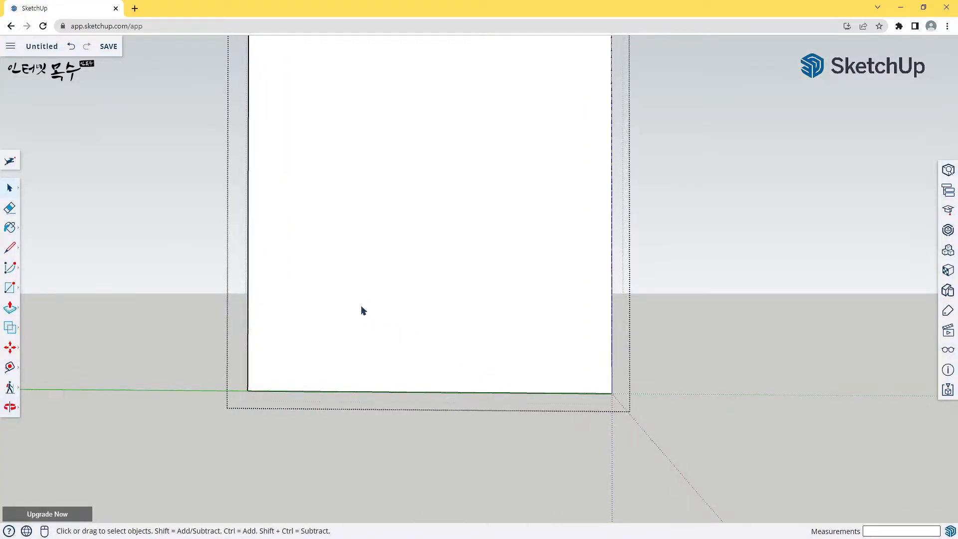
# Place Tape Measure guides 30 mm from the panel's left and right edges and 5 mm above the bottom
pyautogui.click(10, 368)
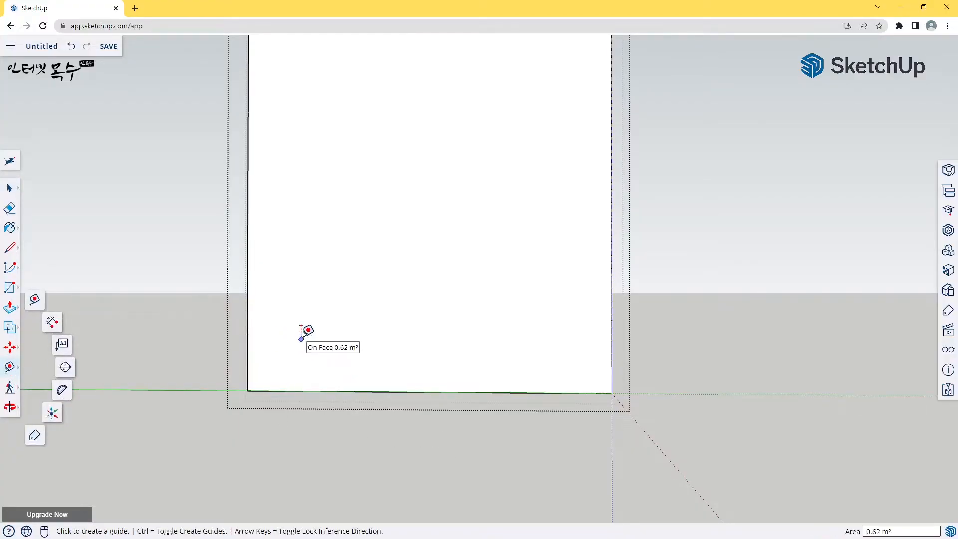
pyautogui.click(248, 242)
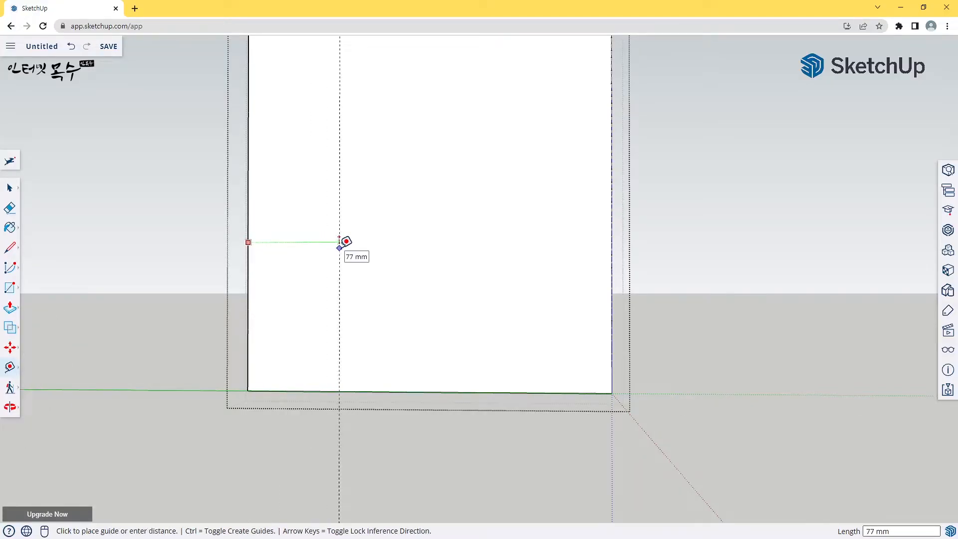
pyautogui.press('Return')
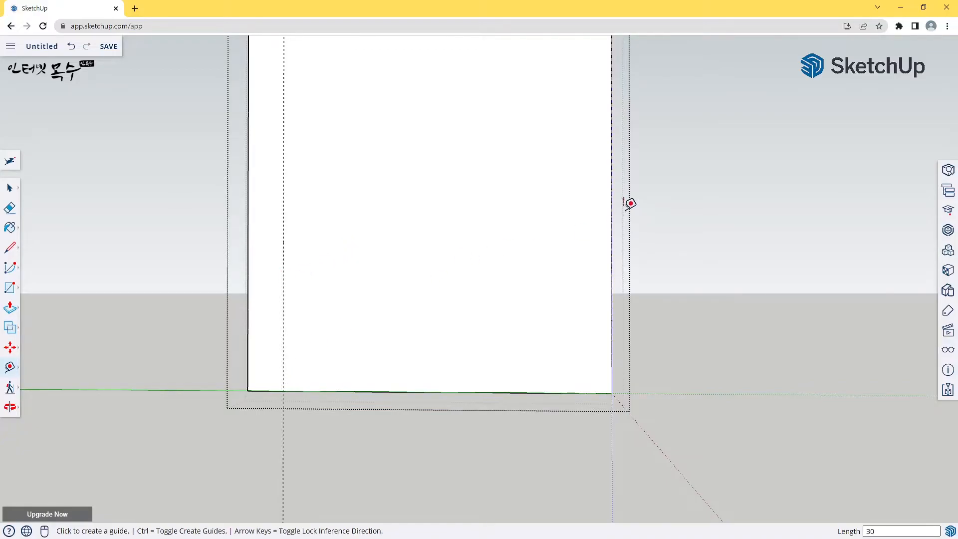
pyautogui.click(612, 225)
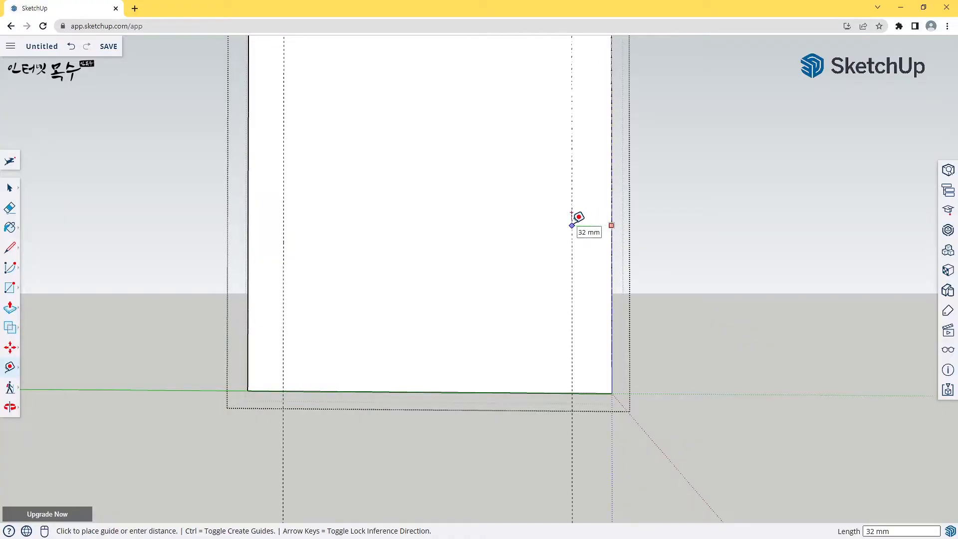
pyautogui.write('30')
pyautogui.press('Return')
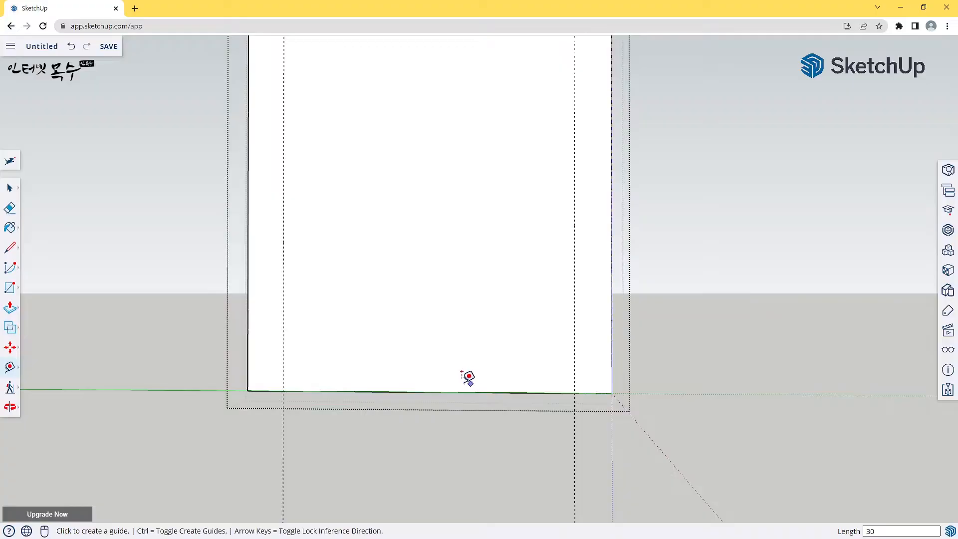
pyautogui.click(403, 391)
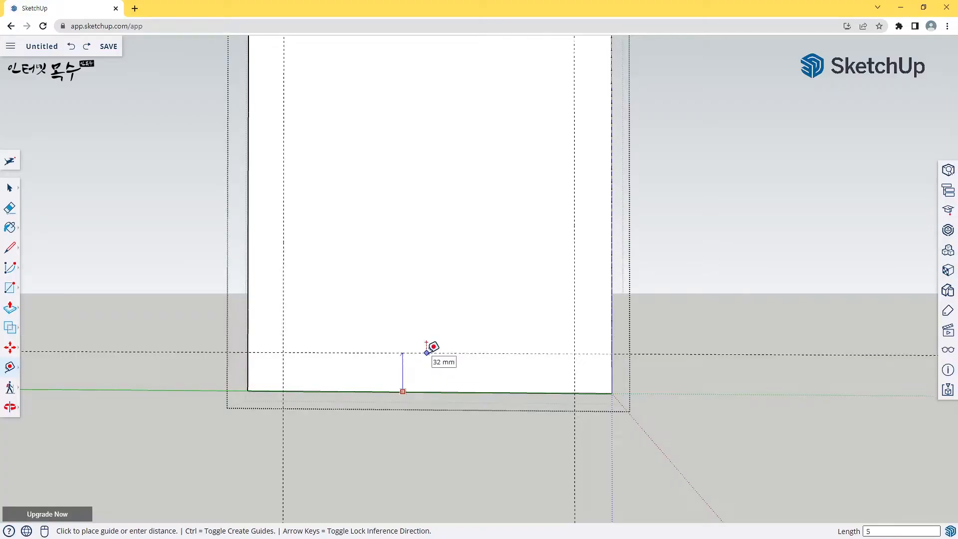
pyautogui.press('Return')
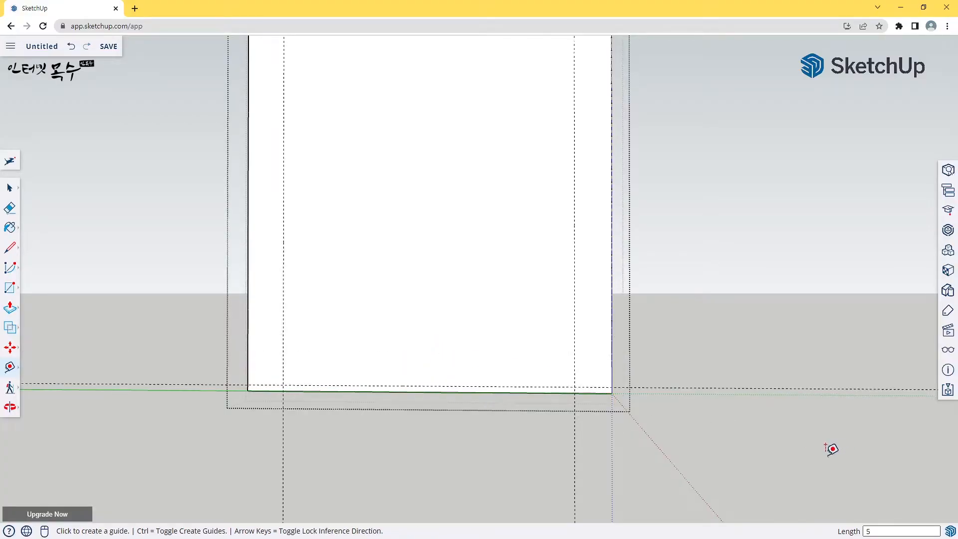
# Add guides offset 5 mm beside the left and right guides
pyautogui.scroll(2, 367, 441)
pyautogui.scroll(3, 364, 425)
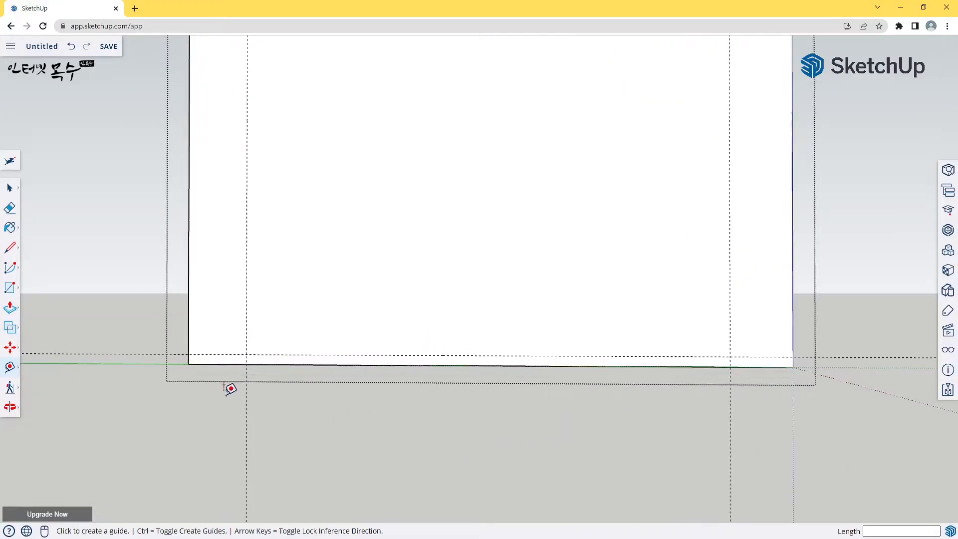
pyautogui.scroll(1, 443, 378)
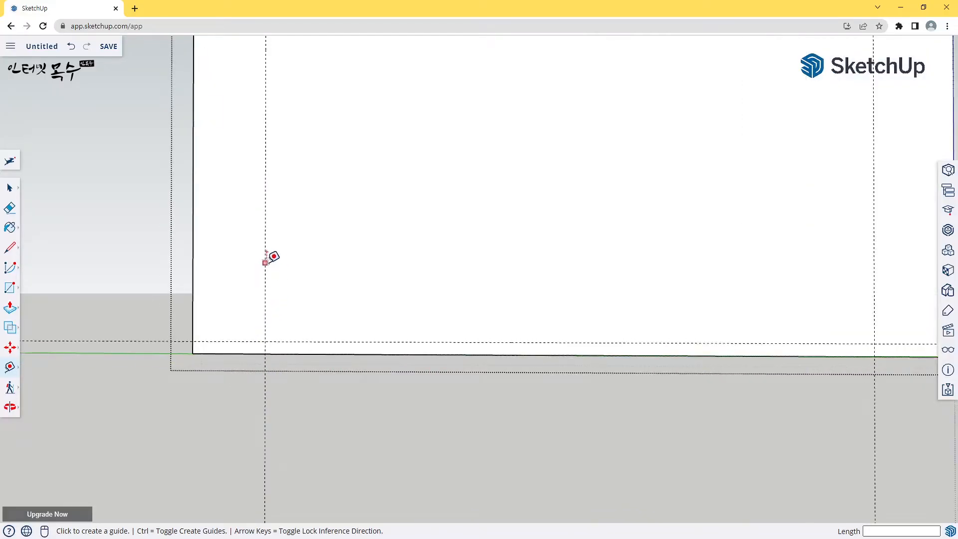
pyautogui.click(264, 221)
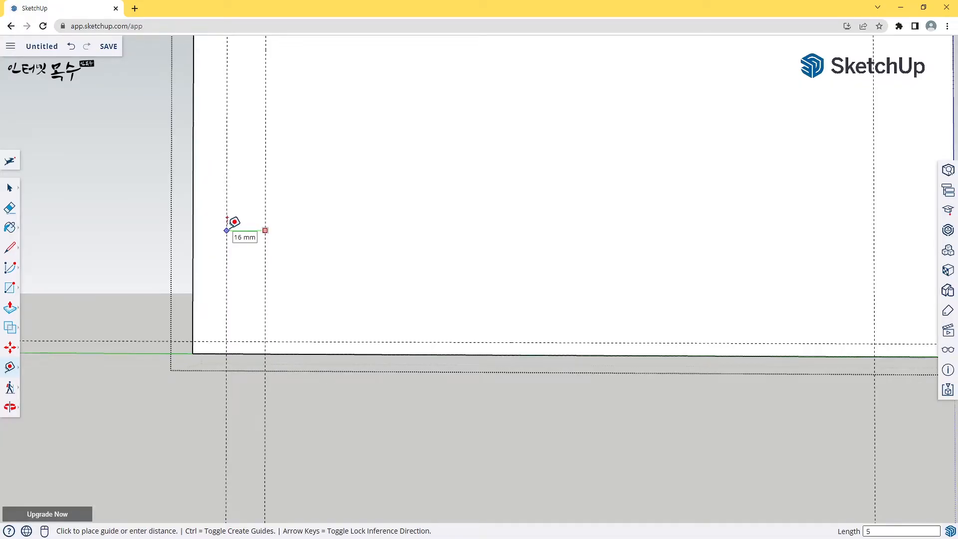
pyautogui.press('Return')
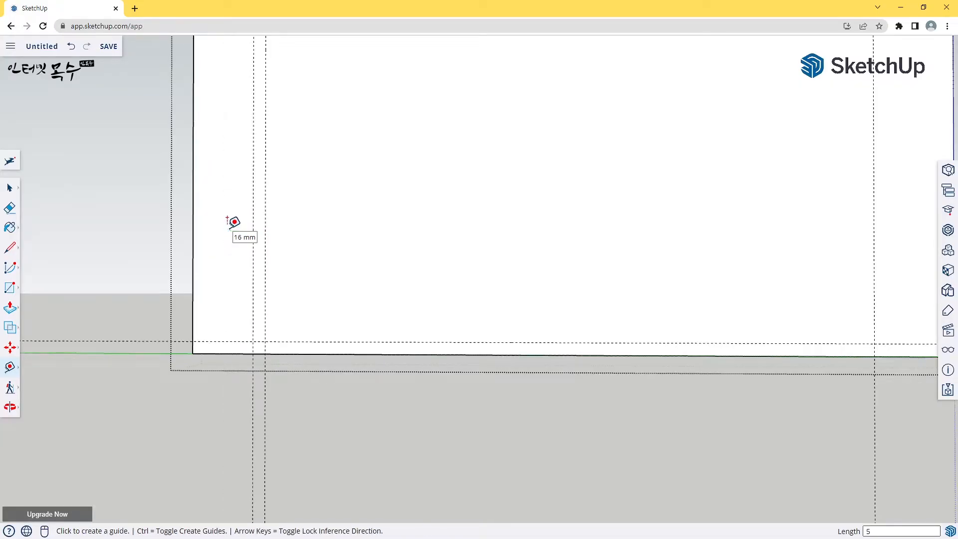
pyautogui.click(874, 232)
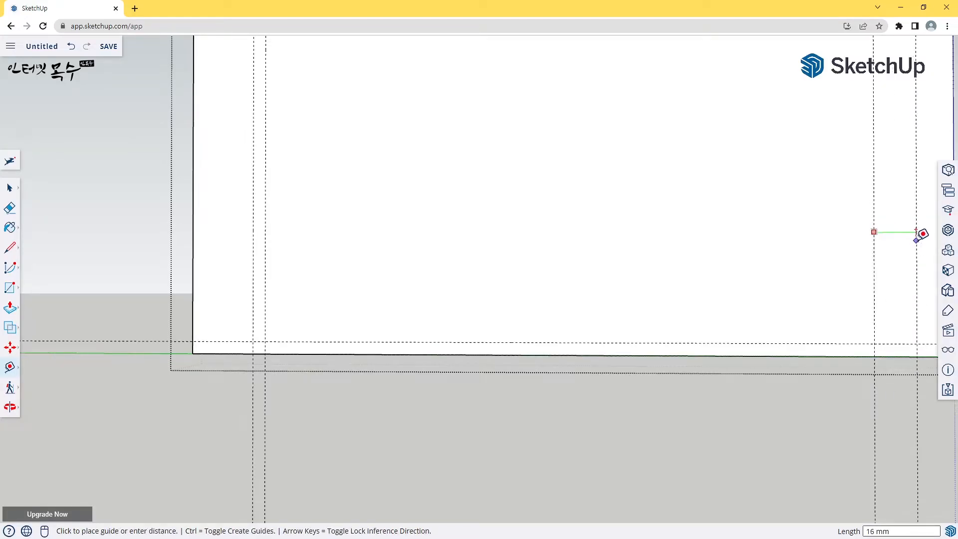
pyautogui.press('Return')
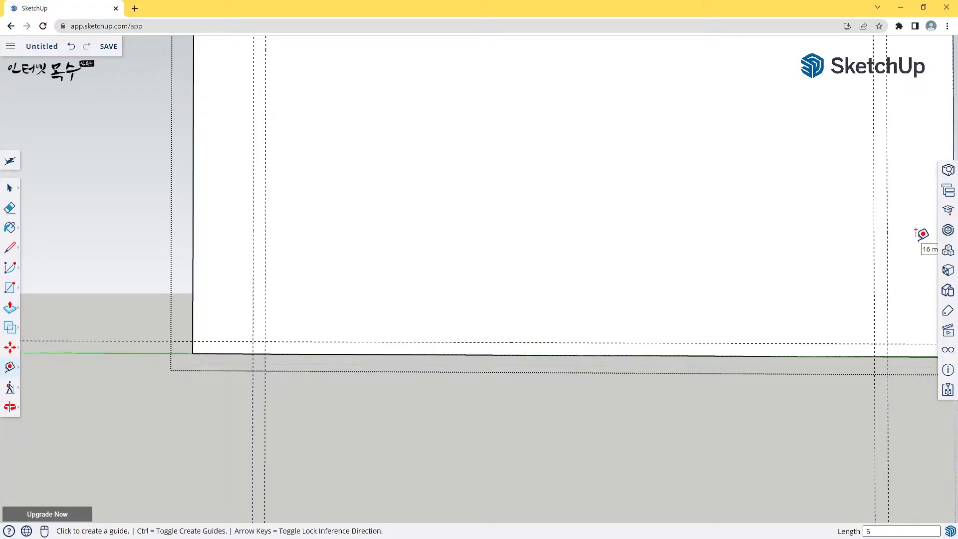
pyautogui.scroll(2, 329, 345)
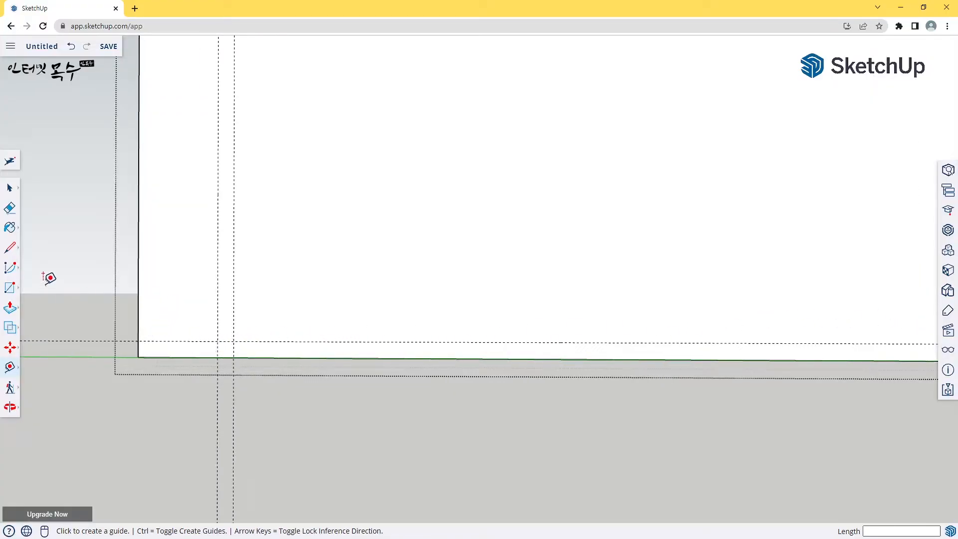
# Draw a closed thin strip with angled ends between the guide intersections along the panel's bottom edge
pyautogui.click(10, 249)
pyautogui.scroll(2, 216, 391)
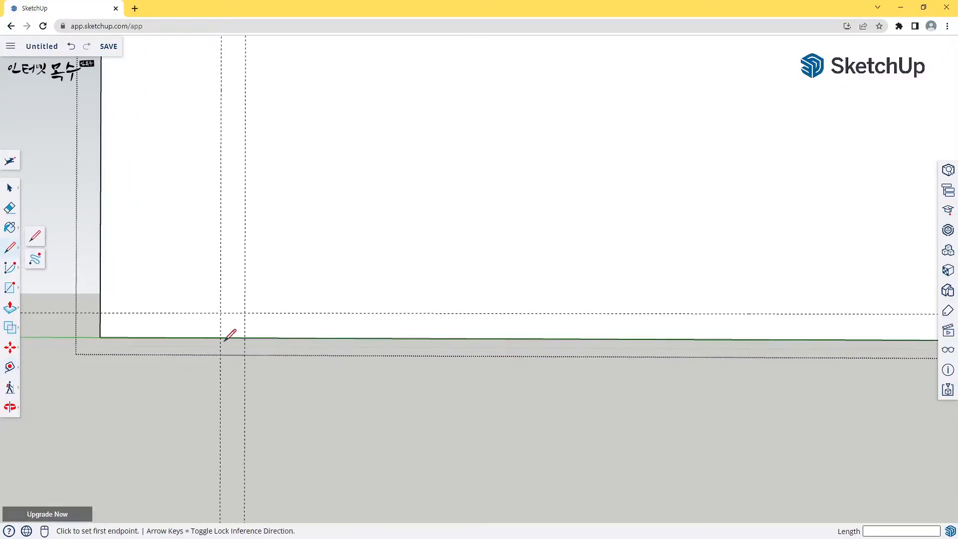
pyautogui.click(220, 337)
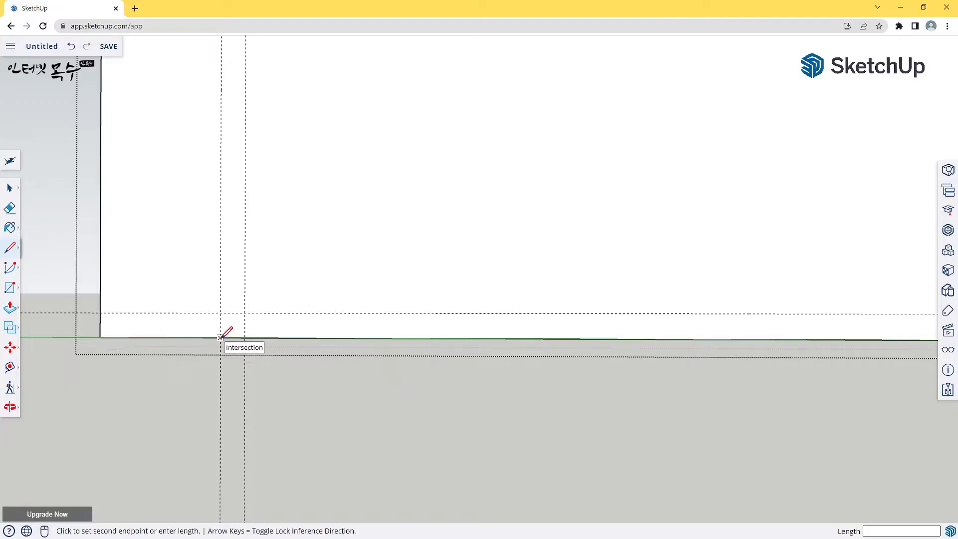
pyautogui.click(245, 312)
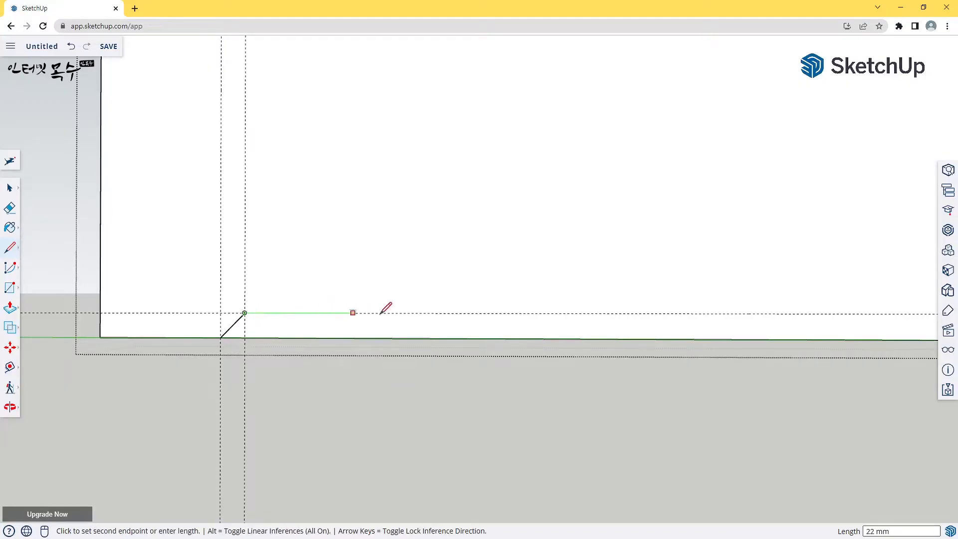
pyautogui.scroll(-2, 529, 317)
pyautogui.keyDown('shift'); pyautogui.moveTo(710, 320); pyautogui.dragTo(320, 288, button='middle'); pyautogui.keyUp('shift')
pyautogui.click(658, 283)
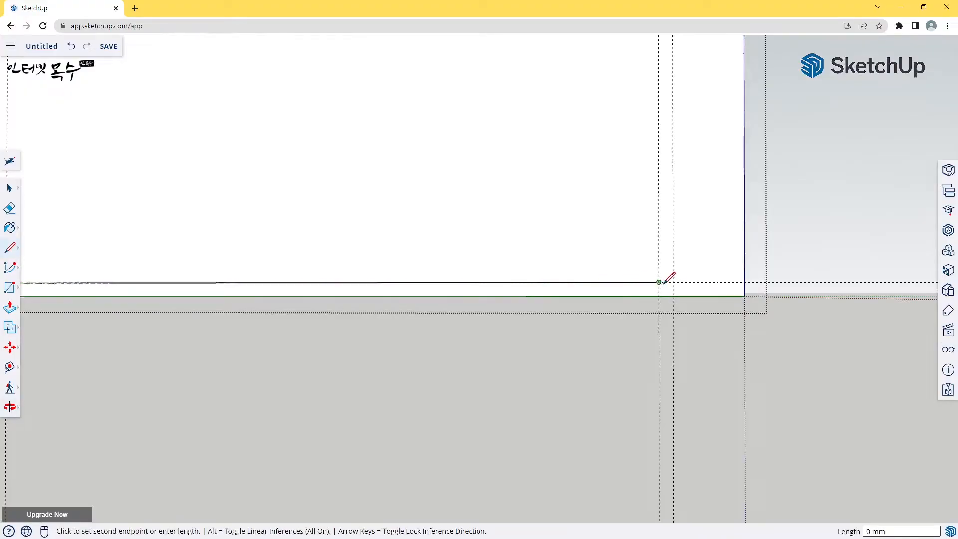
pyautogui.click(674, 296)
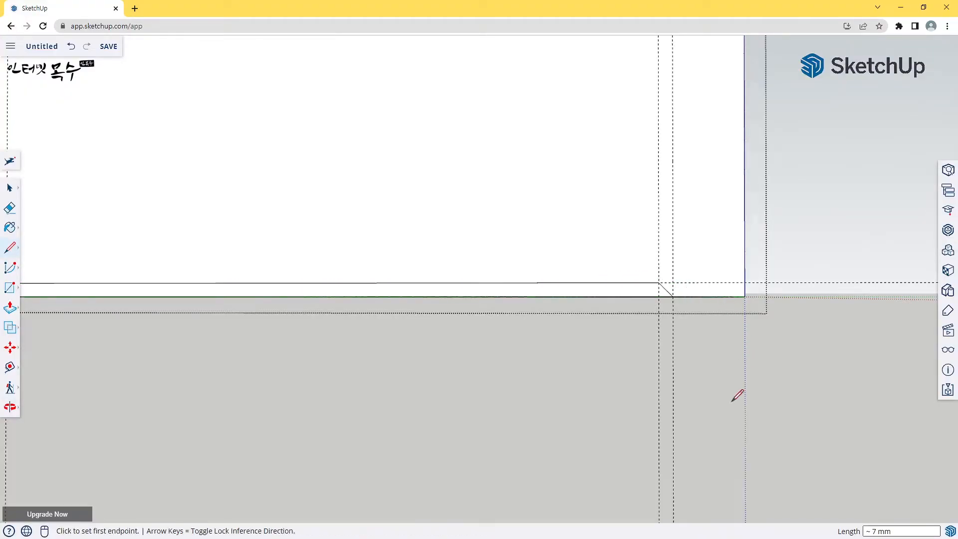
pyautogui.moveTo(690, 387); pyautogui.dragTo(323, 333, button='middle')
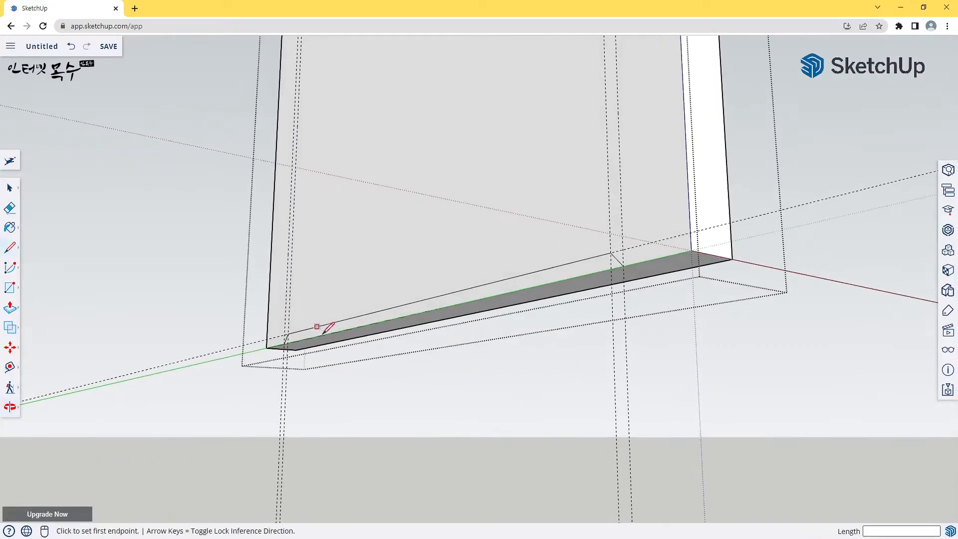
# Push the bottom strip through the panel, then undo the cut-through
pyautogui.click(10, 310)
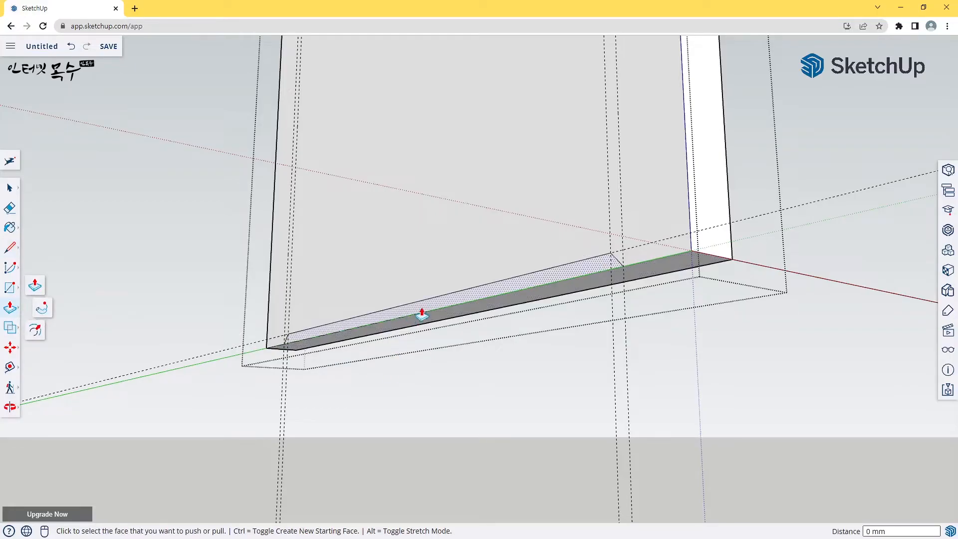
pyautogui.click(438, 309)
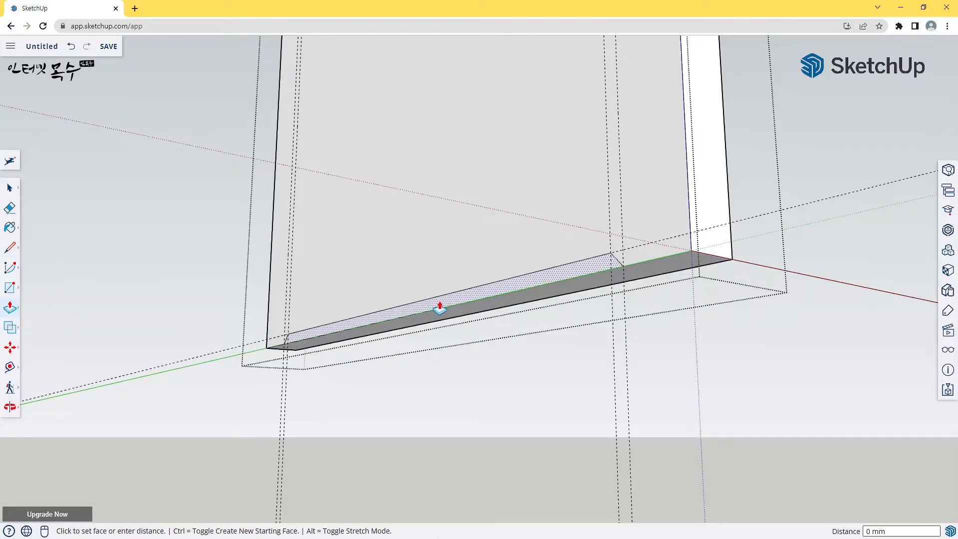
pyautogui.click(473, 320)
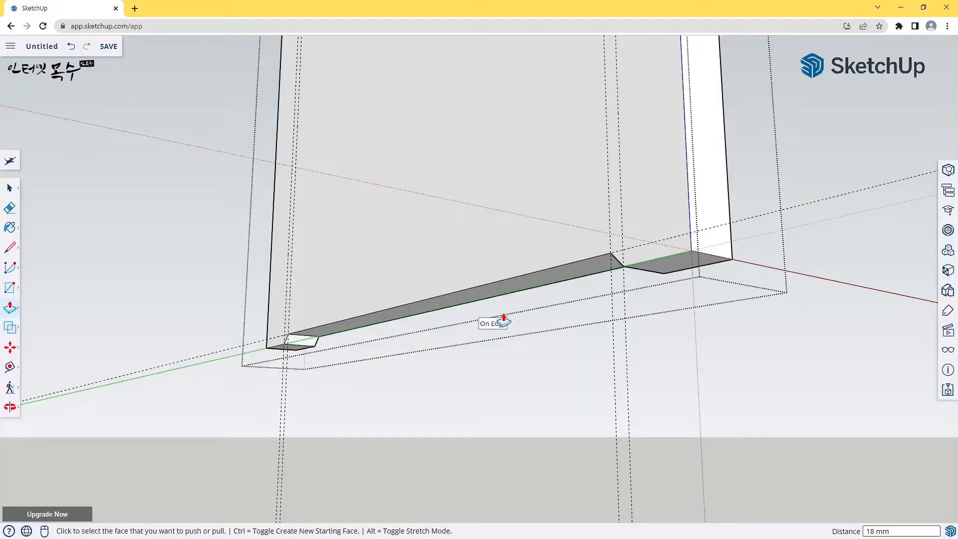
pyautogui.moveTo(449, 346); pyautogui.dragTo(519, 343, button='middle')
pyautogui.hotkey('ctrl', 'z')
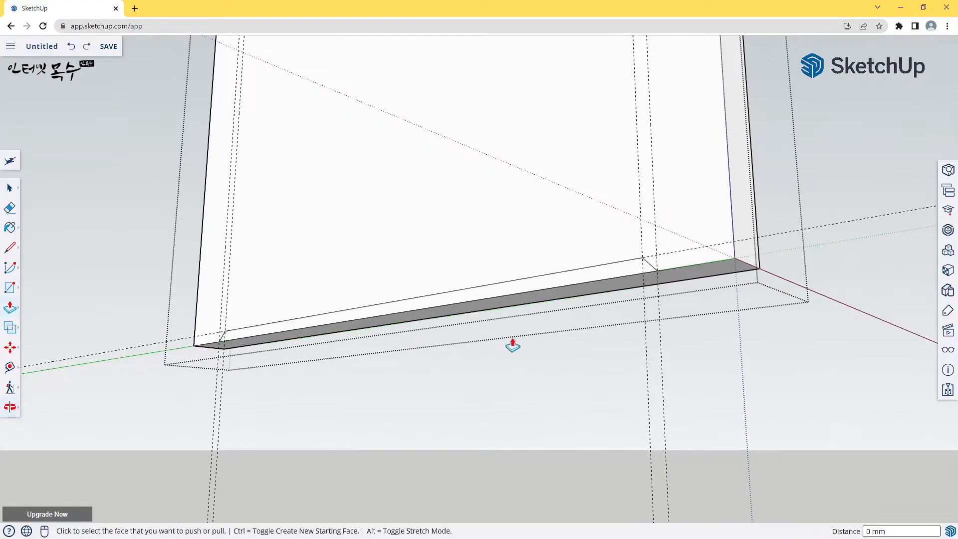
# Push the strip 8 mm into the panel to form a recessed channel
pyautogui.click(429, 306)
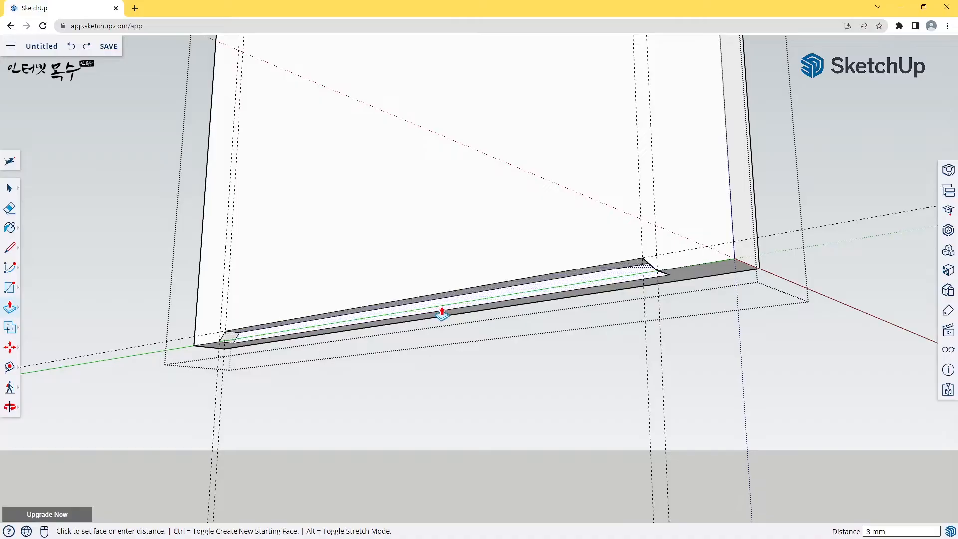
pyautogui.click(442, 314)
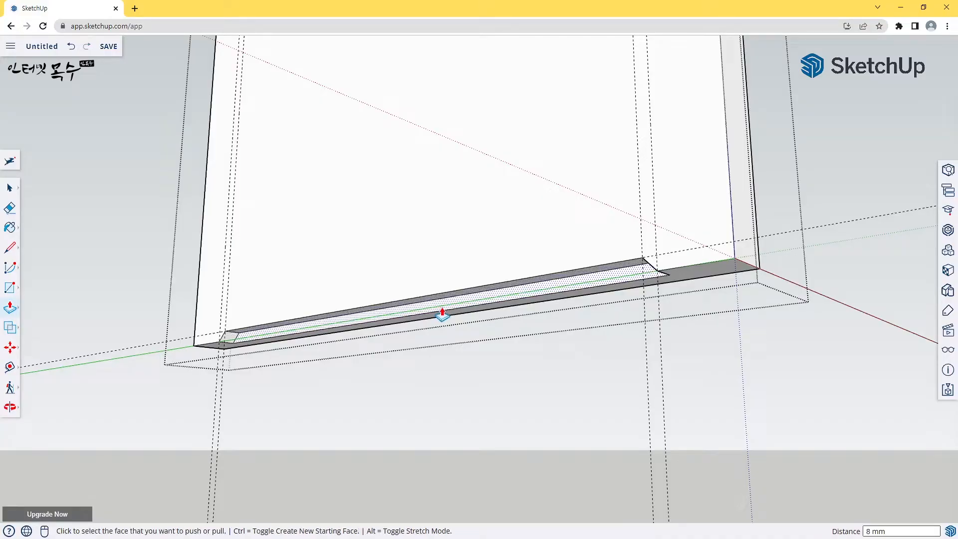
pyautogui.click(517, 304)
pyautogui.moveTo(505, 336); pyautogui.dragTo(549, 344, button='middle')
pyautogui.scroll(-6, 513, 239)
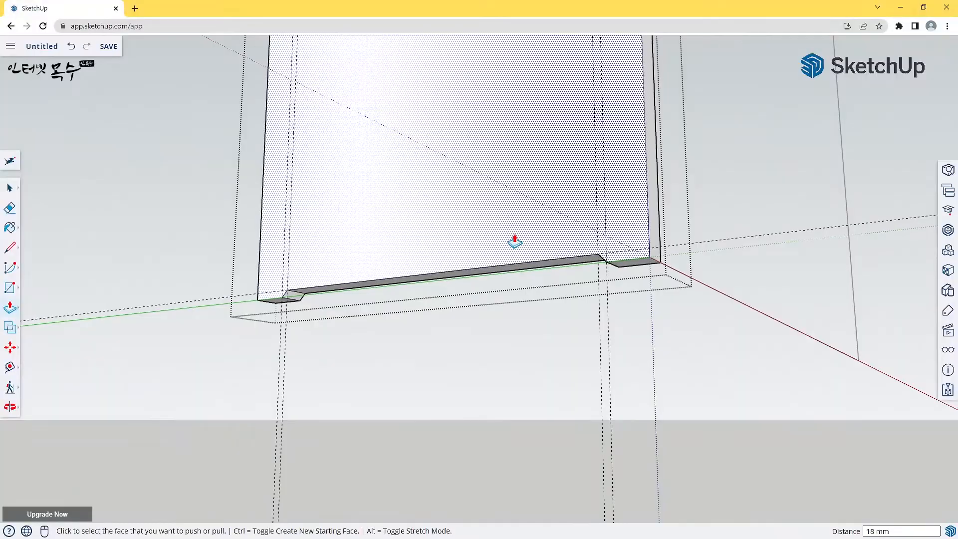
pyautogui.scroll(6, 467, 229)
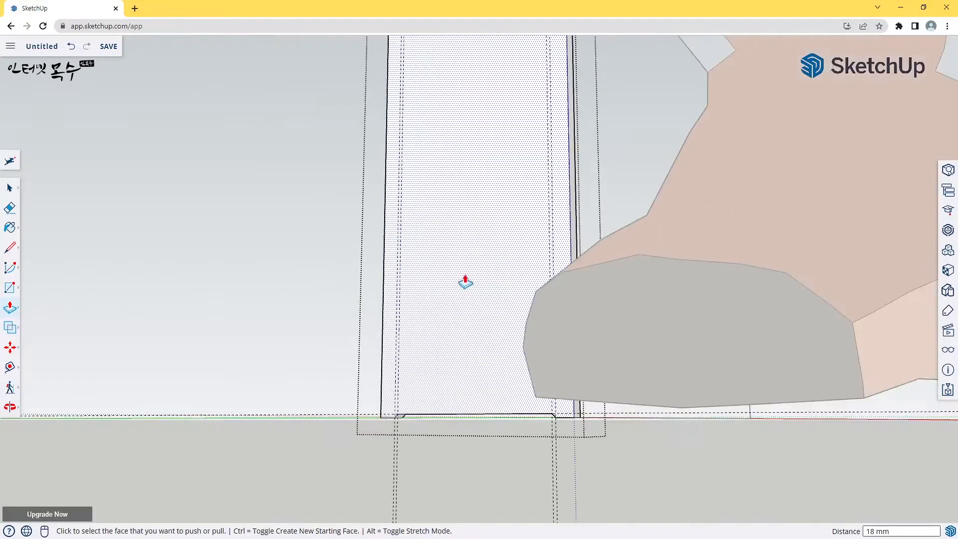
# Exit editing of the side panel group
pyautogui.click(9, 190)
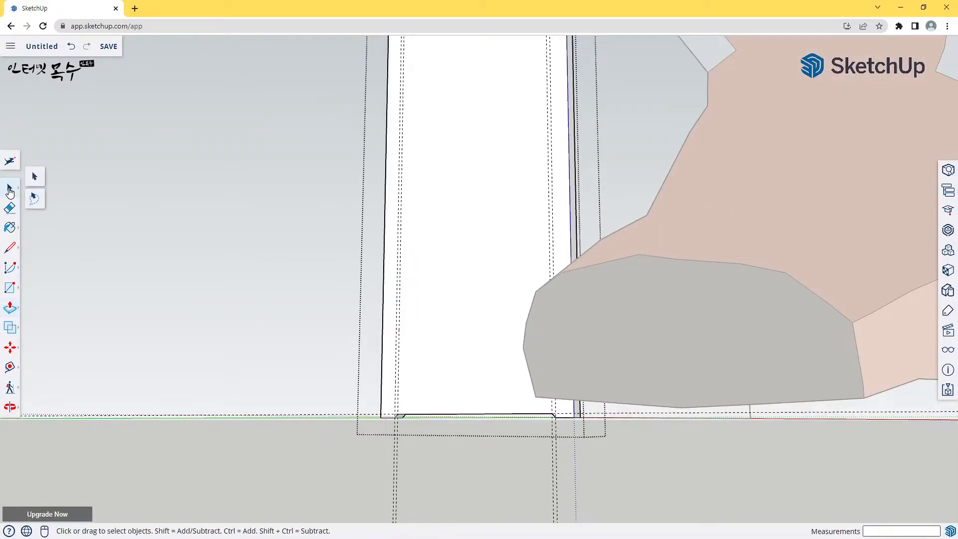
pyautogui.moveTo(641, 189); pyautogui.dragTo(344, 238, button='middle')
pyautogui.click(280, 226)
pyautogui.scroll(-5, 428, 247)
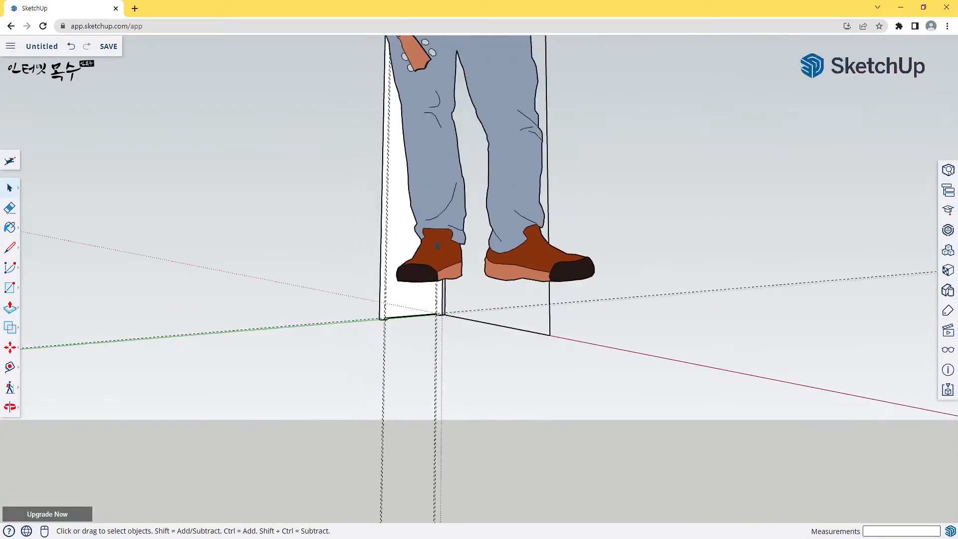
# Orbit around the frame from the front and select the side panel
pyautogui.moveTo(646, 272); pyautogui.dragTo(182, 305, button='middle')
pyautogui.scroll(-6, 559, 241)
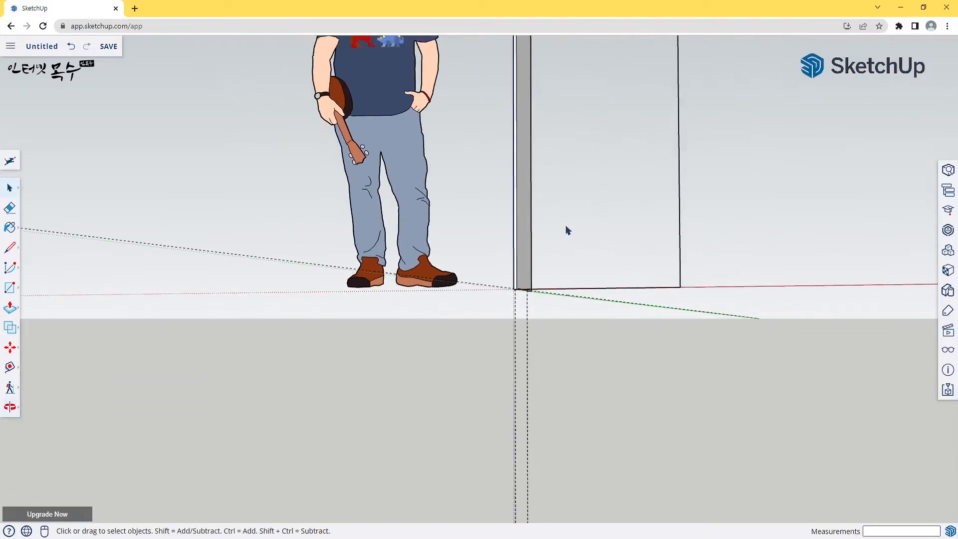
pyautogui.moveTo(588, 219); pyautogui.dragTo(492, 309, button='middle')
pyautogui.scroll(4, 462, 254)
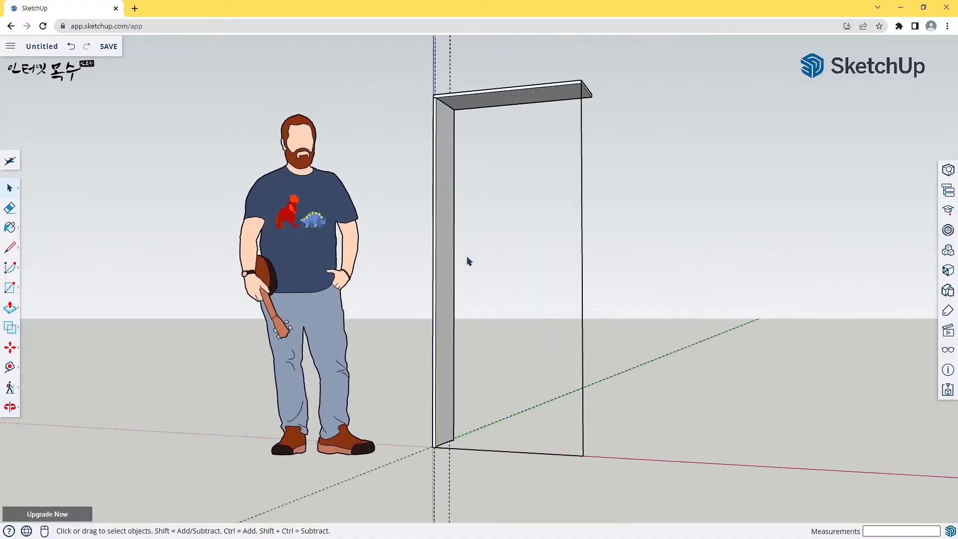
pyautogui.moveTo(481, 390); pyautogui.dragTo(475, 100, button='middle')
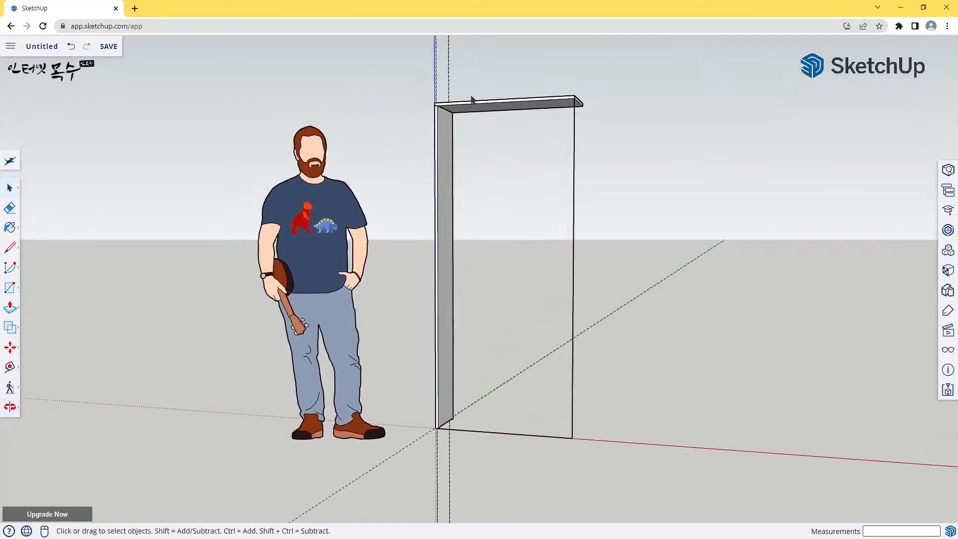
pyautogui.moveTo(369, 166); pyautogui.dragTo(618, 190, button='middle')
pyautogui.moveTo(601, 135); pyautogui.dragTo(504, 183, button='middle')
pyautogui.click(389, 79)
# Orbit to inspect the side panel's edge, the cabinet's left side and its top corner
pyautogui.moveTo(621, 201); pyautogui.dragTo(384, 276, button='middle')
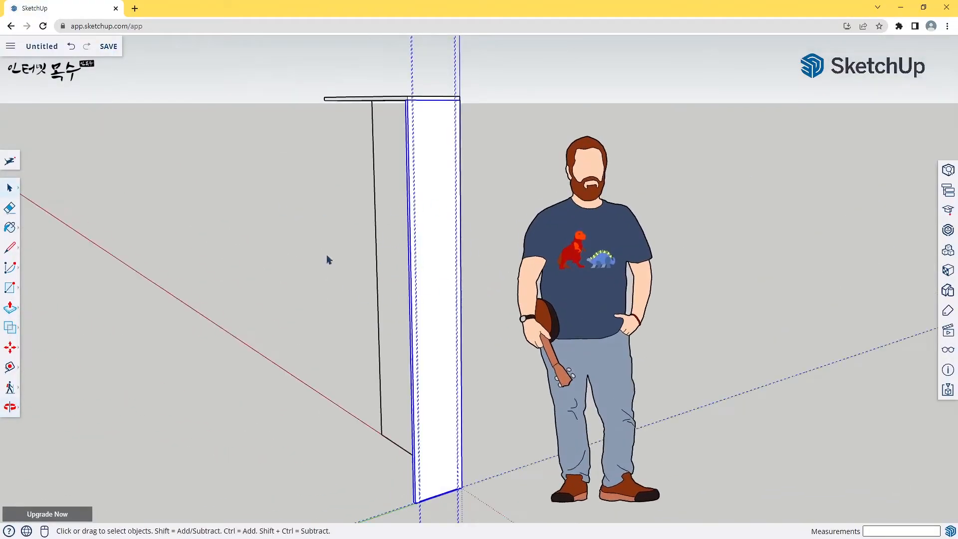
pyautogui.moveTo(545, 267); pyautogui.dragTo(309, 307, button='middle')
pyautogui.moveTo(598, 278)
pyautogui.mouseDown(button='middle')
pyautogui.moveTo(484, 312)
pyautogui.moveTo(520, 286)
pyautogui.mouseUp(button='middle')
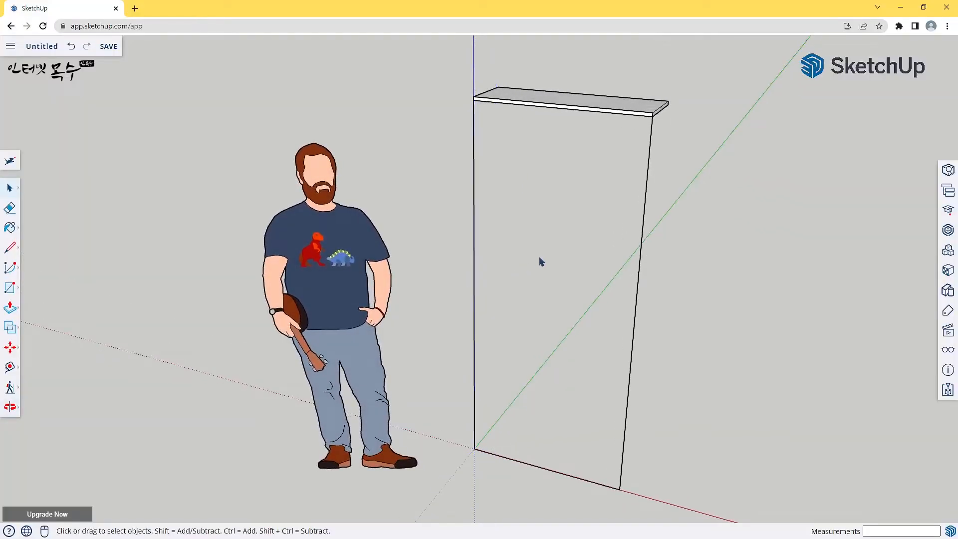
pyautogui.scroll(-3, 434, 242)
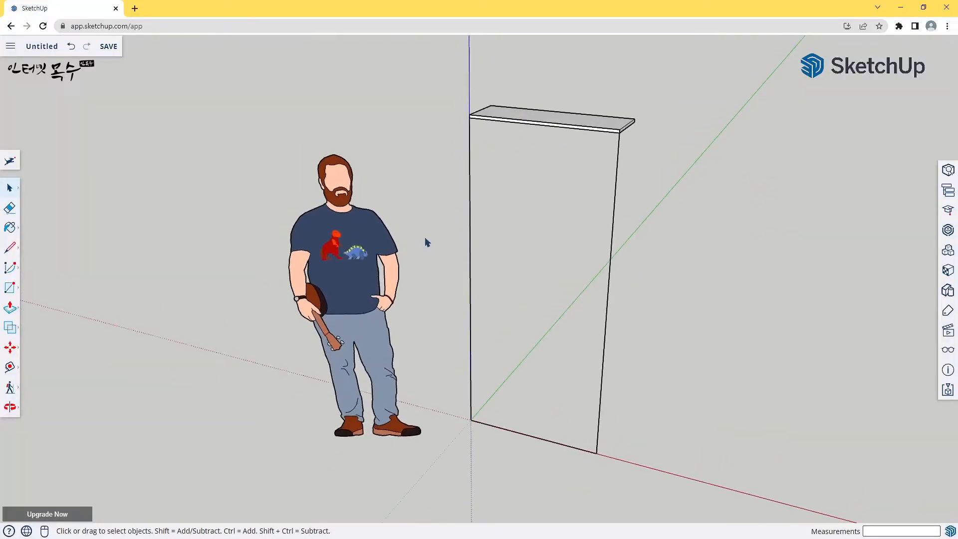
pyautogui.moveTo(427, 242); pyautogui.dragTo(485, 214, button='middle')
pyautogui.moveTo(403, 181); pyautogui.dragTo(560, 183, button='middle')
pyautogui.moveTo(330, 154); pyautogui.dragTo(488, 176, button='middle')
pyautogui.scroll(4, 447, 129)
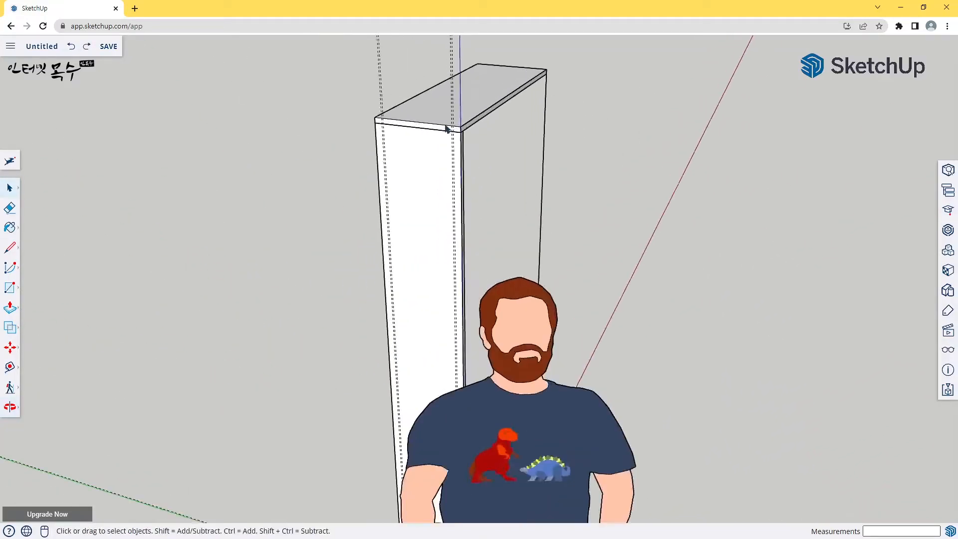
pyautogui.scroll(5, 447, 129)
pyautogui.moveTo(456, 122); pyautogui.dragTo(428, 169, button='middle')
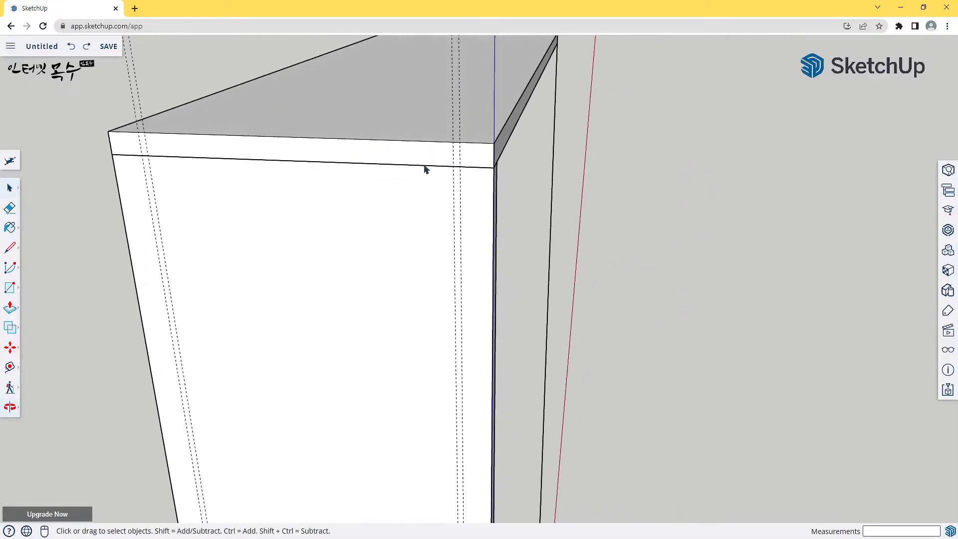
pyautogui.scroll(-2, 402, 192)
# Open the cabinet group and use the Eraser on the right-side guide lines
pyautogui.doubleClick(357, 253)
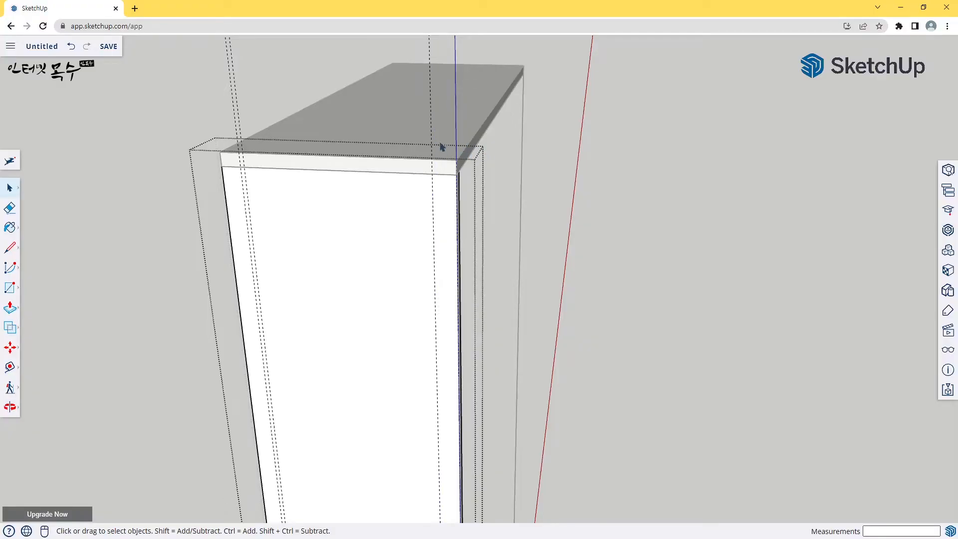
pyautogui.click(10, 209)
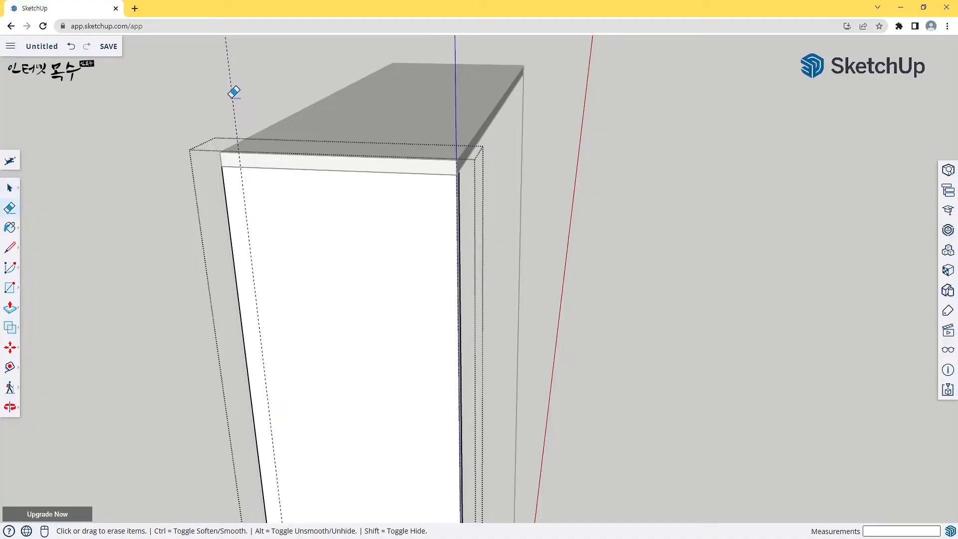
pyautogui.press('ctrl')
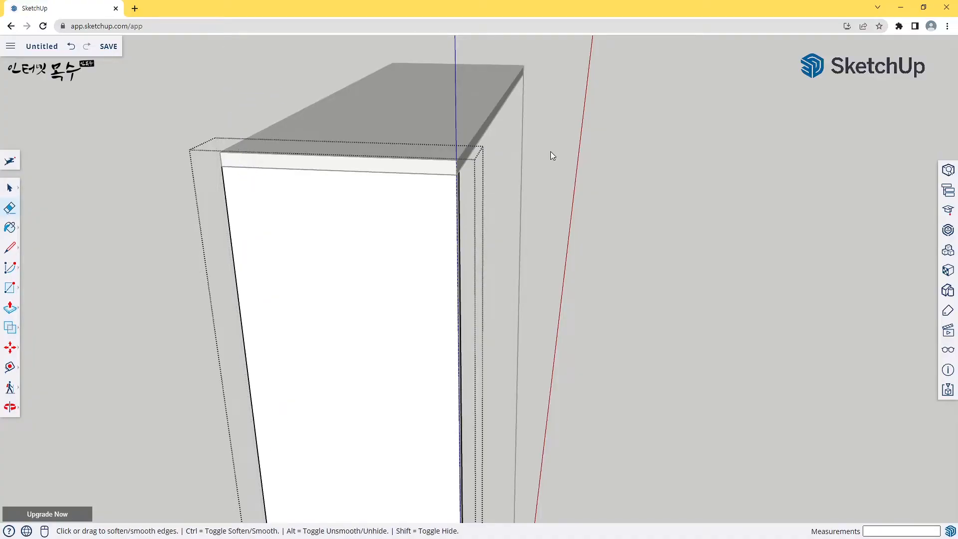
pyautogui.hotkey('ctrl', 'z')
pyautogui.hotkey('ctrl', 'z')
pyautogui.scroll(-3, 353, 168)
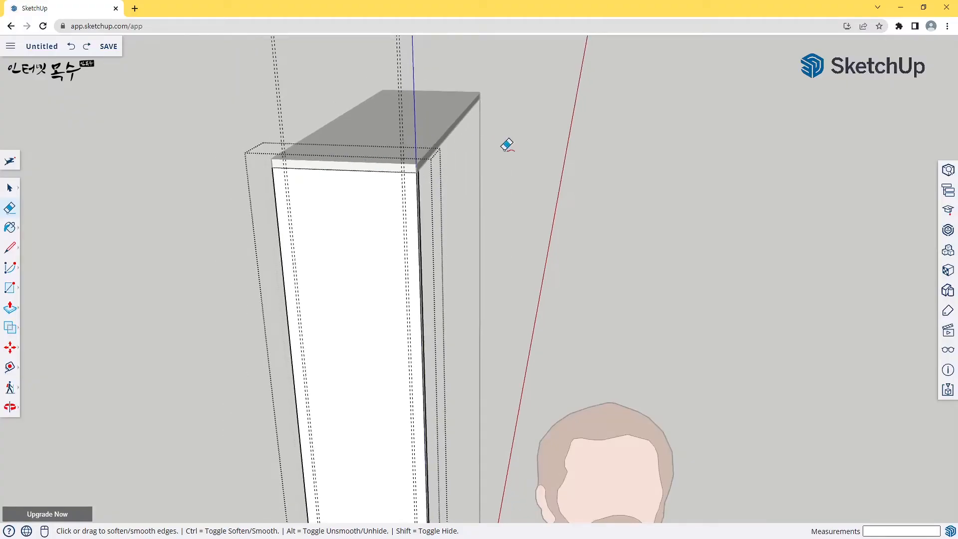
# Close the cabinet group, open the top board's group, and orbit around the board
pyautogui.click(8, 190)
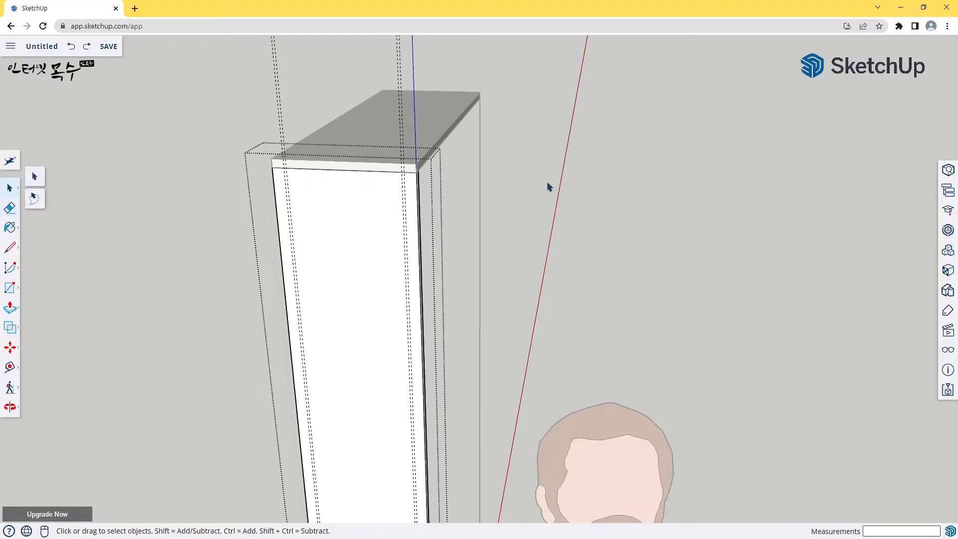
pyautogui.click(513, 186)
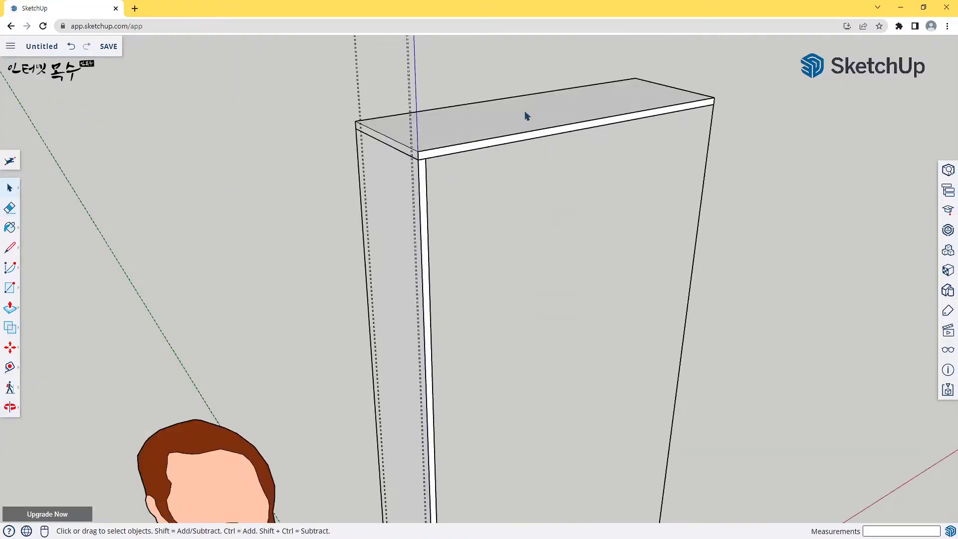
pyautogui.doubleClick(522, 119)
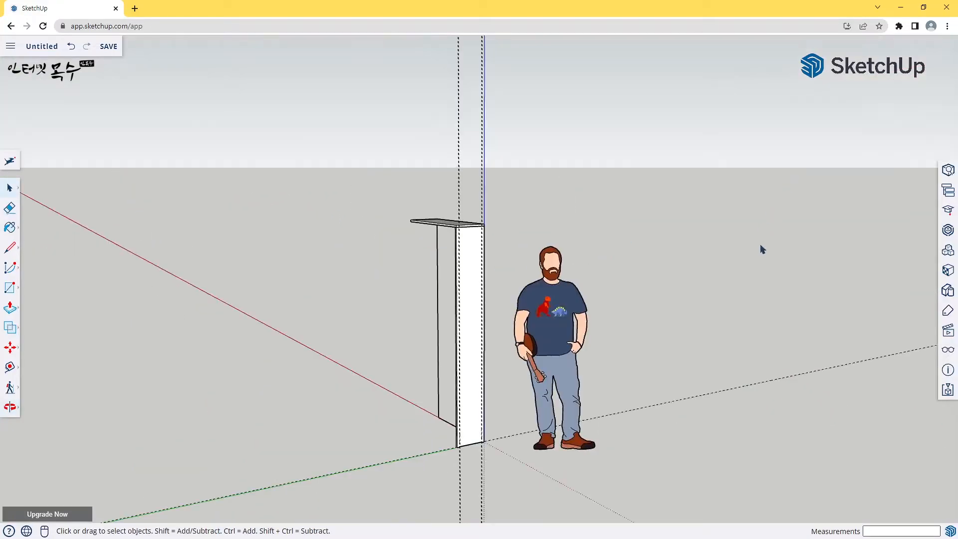
pyautogui.moveTo(761, 247); pyautogui.dragTo(219, 253, button='middle')
pyautogui.moveTo(789, 272); pyautogui.dragTo(379, 316, button='middle')
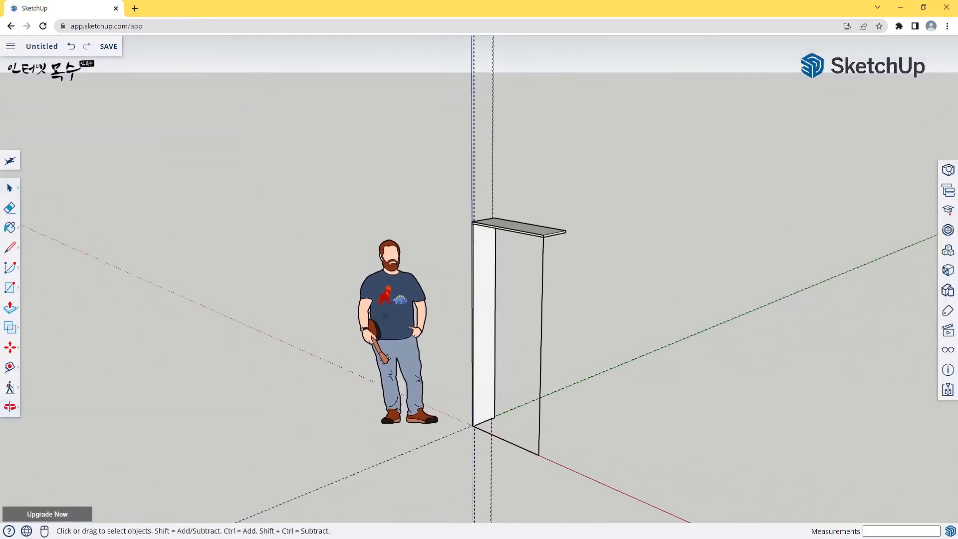
pyautogui.scroll(6, 449, 218)
pyautogui.moveTo(374, 234); pyautogui.dragTo(492, 219, button='middle')
pyautogui.scroll(4, 449, 222)
pyautogui.moveTo(352, 263); pyautogui.dragTo(495, 231, button='middle')
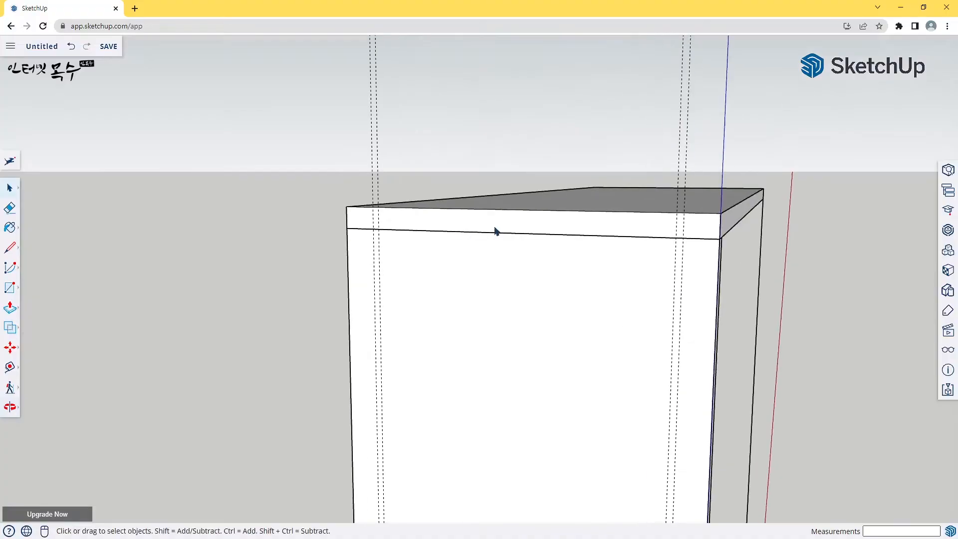
# Run Delete Guides from the command search ('de') to clear every guide line
pyautogui.click(10, 162)
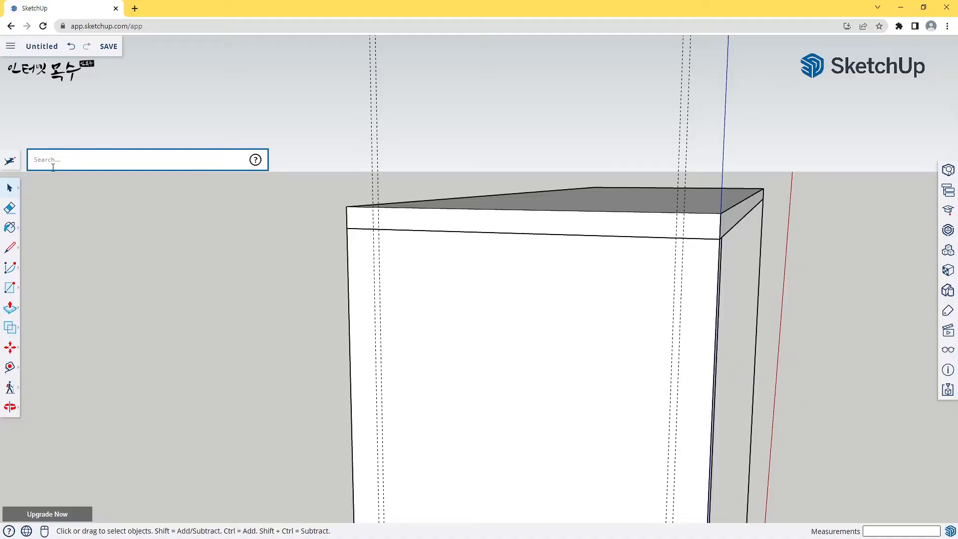
pyautogui.write('de')
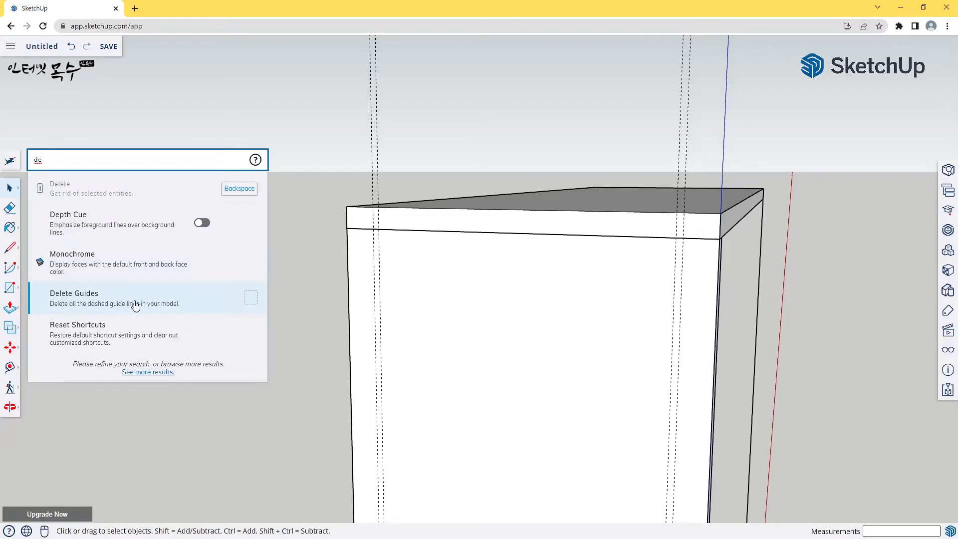
pyautogui.click(103, 305)
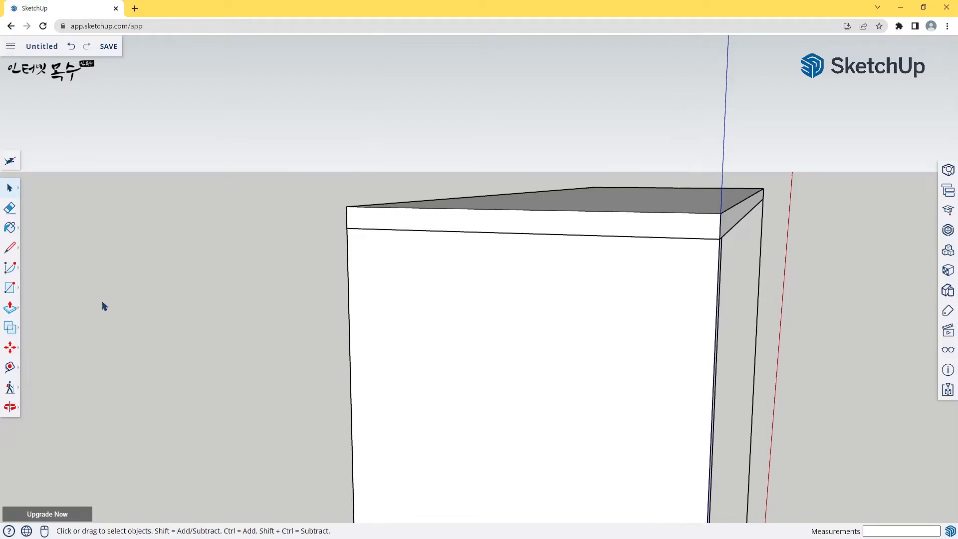
pyautogui.scroll(-3, 624, 216)
pyautogui.moveTo(740, 302); pyautogui.dragTo(539, 256, button='middle')
pyautogui.scroll(-1, 539, 256)
pyautogui.moveTo(706, 348); pyautogui.dragTo(490, 417, button='middle')
pyautogui.scroll(-2, 500, 368)
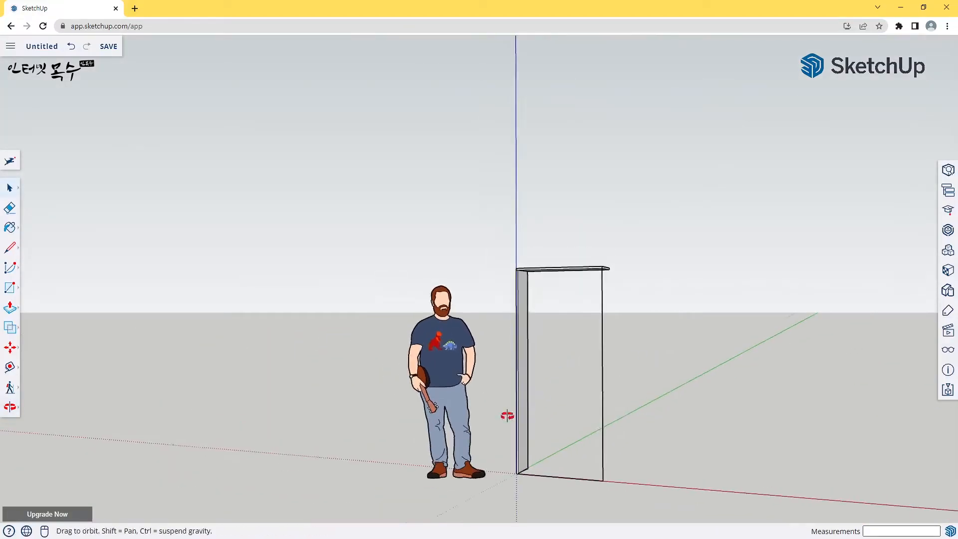
pyautogui.scroll(2, 524, 429)
pyautogui.moveTo(595, 439); pyautogui.dragTo(381, 302, button='middle')
pyautogui.scroll(2, 387, 214)
pyautogui.scroll(-1, 401, 206)
pyautogui.moveTo(401, 206); pyautogui.dragTo(587, 304, button='middle')
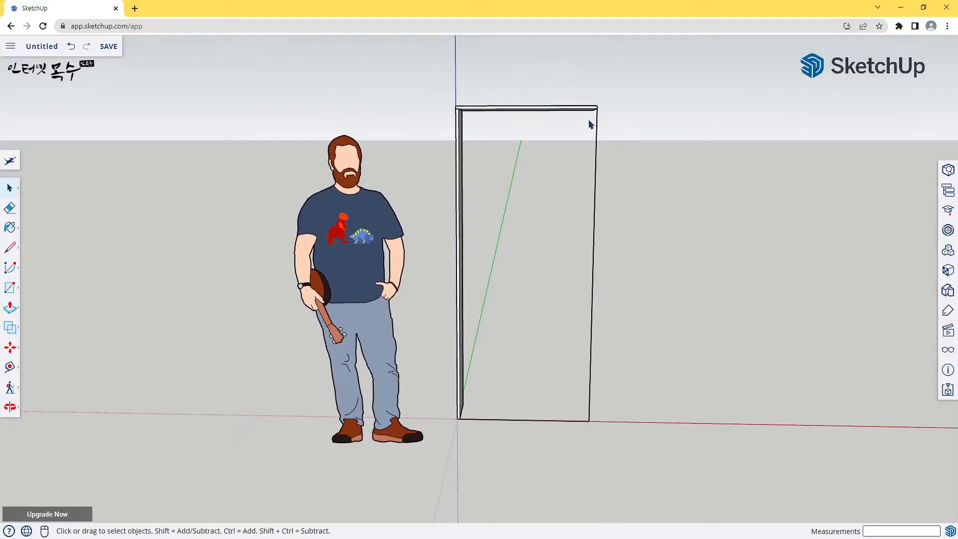
pyautogui.scroll(1, 605, 145)
pyautogui.scroll(2, 552, 118)
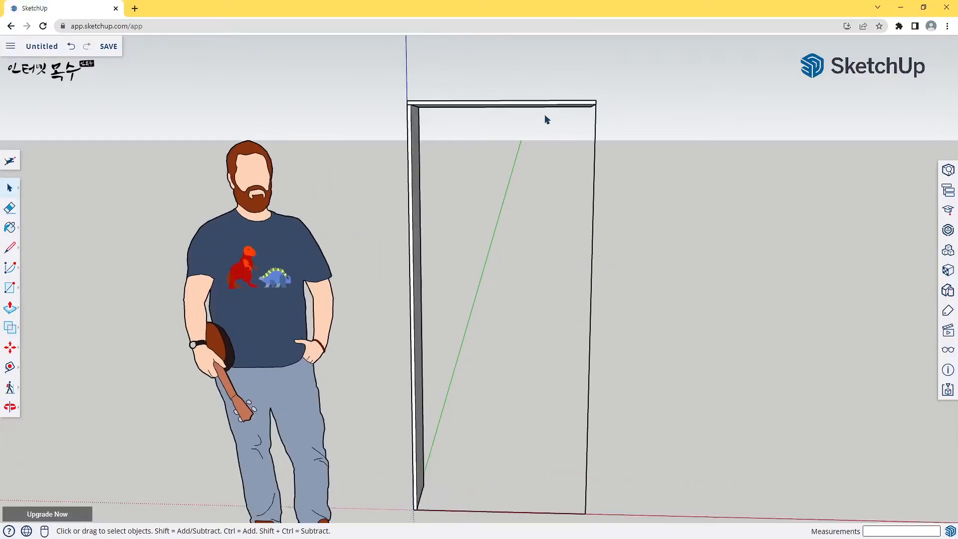
pyautogui.scroll(2, 511, 122)
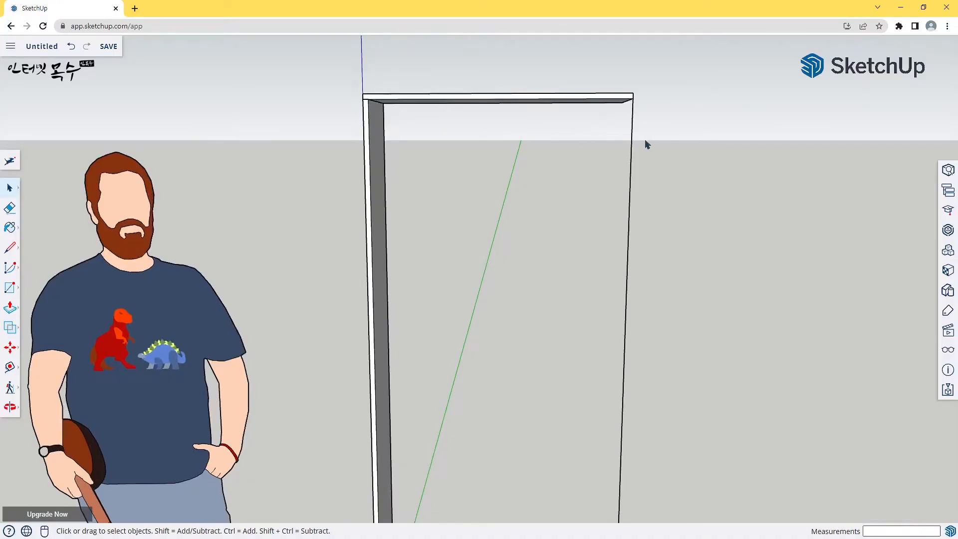
pyautogui.moveTo(633, 144); pyautogui.dragTo(433, 150, button='middle')
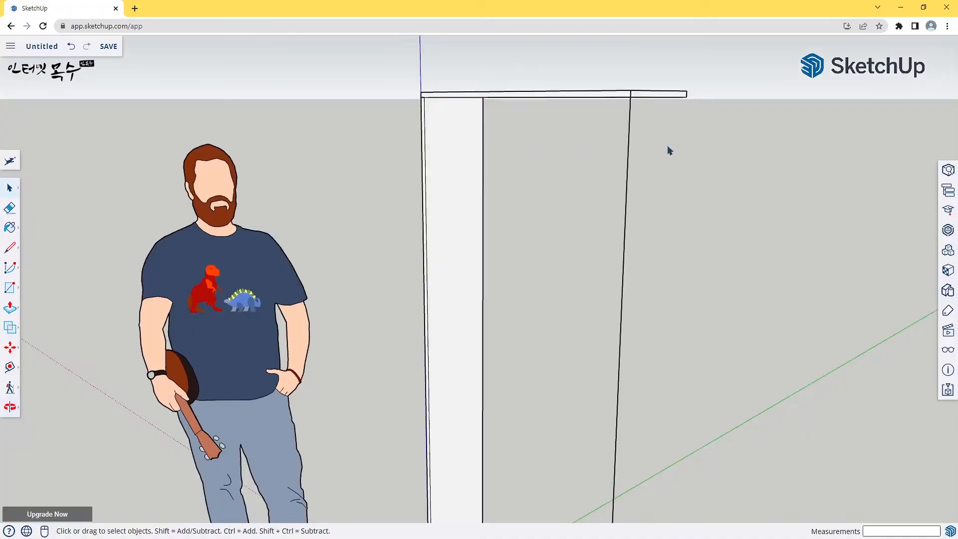
pyautogui.scroll(3, 553, 176)
pyautogui.scroll(-2, 526, 160)
pyautogui.moveTo(526, 160); pyautogui.dragTo(566, 203, button='middle')
pyautogui.scroll(-2, 413, 198)
pyautogui.moveTo(413, 198); pyautogui.dragTo(430, 272, button='middle')
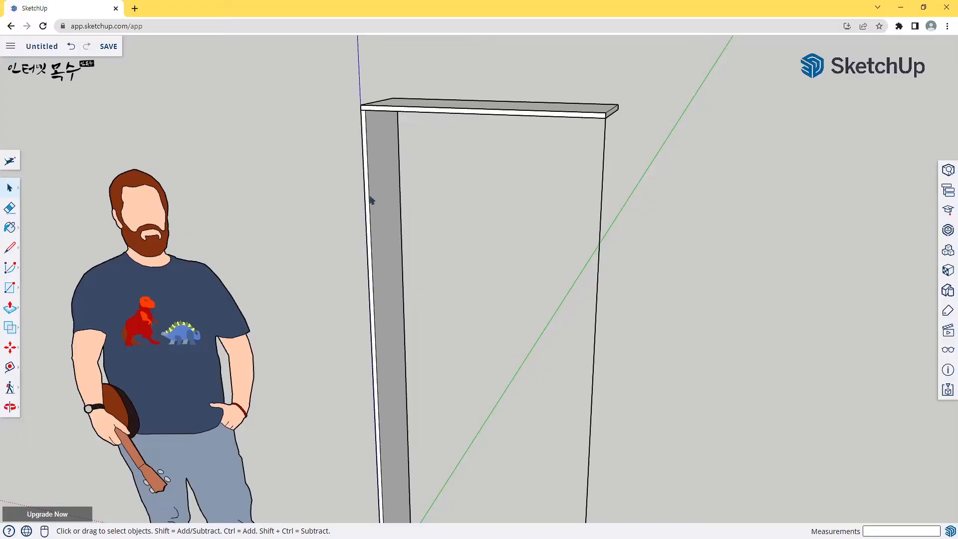
# Start moving the top board from the frame's base corner, then cancel so it stays put
pyautogui.click(382, 218)
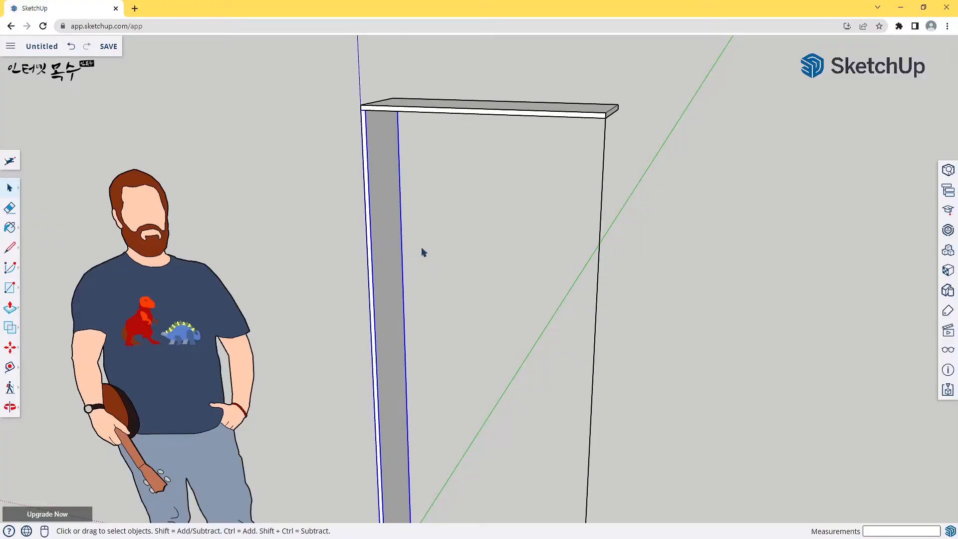
pyautogui.click(610, 264)
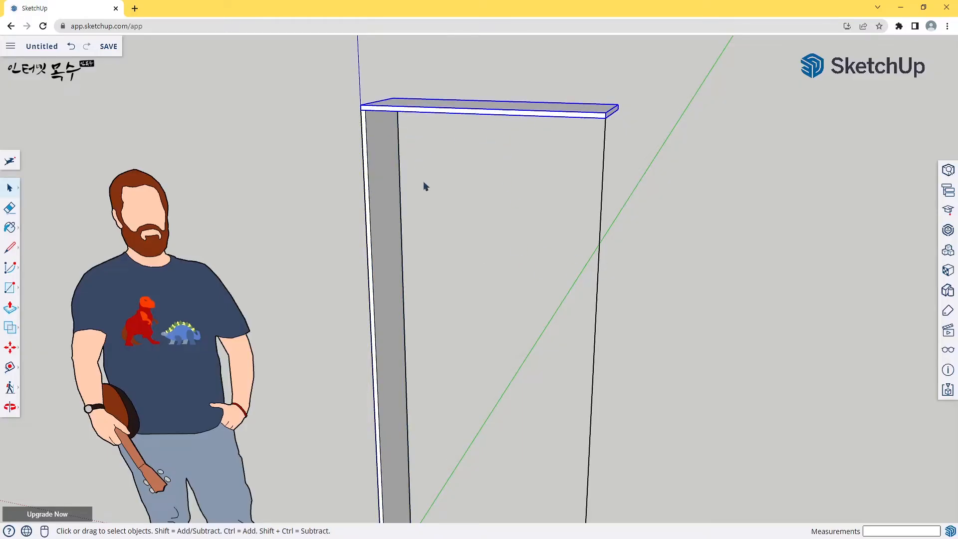
pyautogui.keyDown('shift'); pyautogui.moveTo(444, 374); pyautogui.dragTo(436, 222, button='middle'); pyautogui.keyUp('shift')
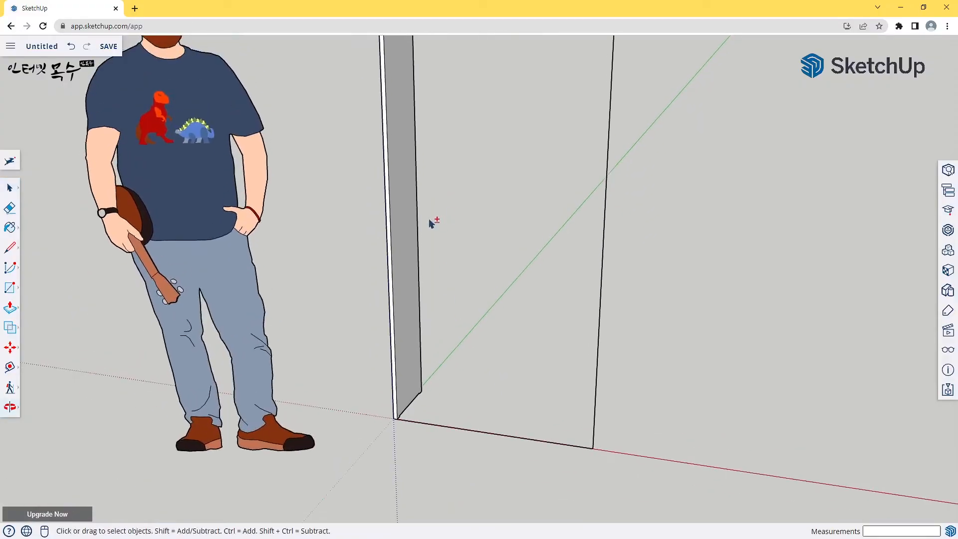
pyautogui.click(12, 349)
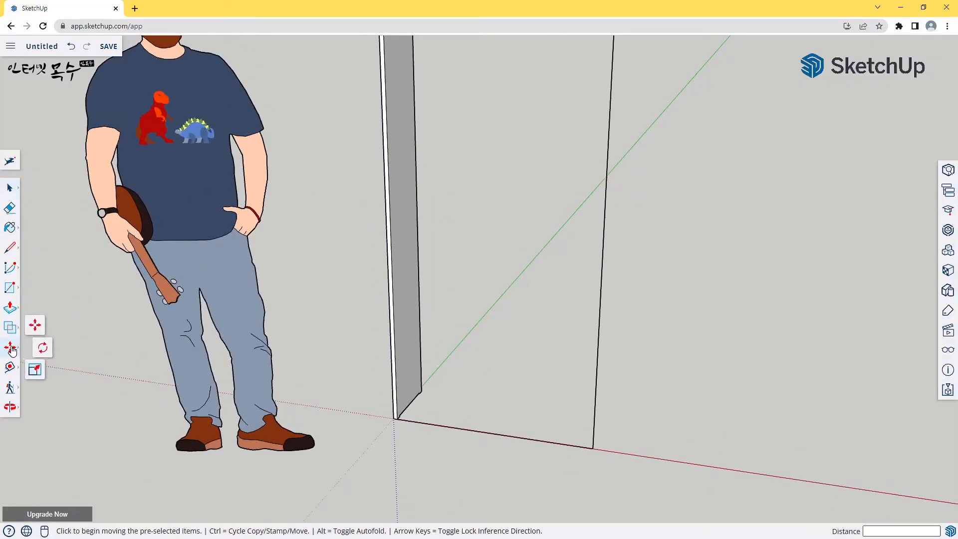
pyautogui.click(398, 420)
pyautogui.scroll(-5, 565, 430)
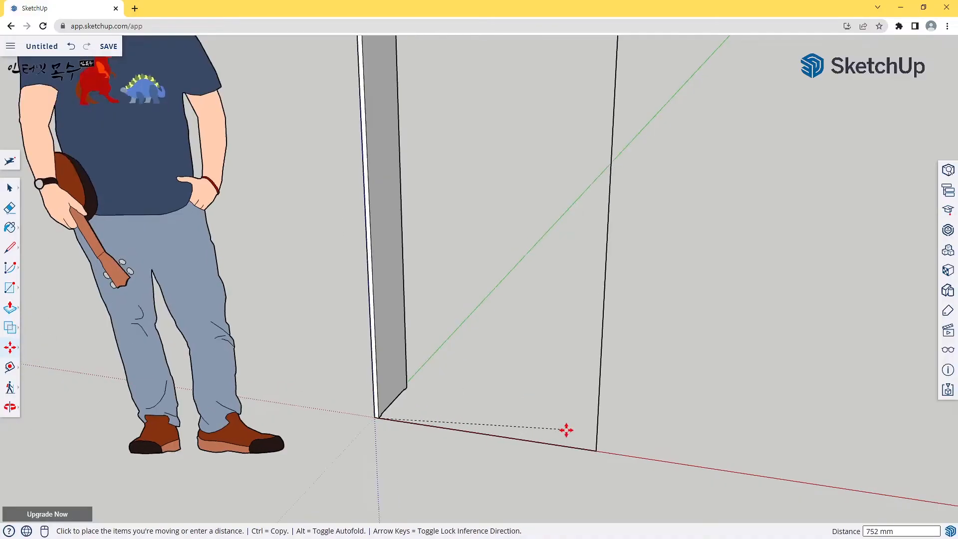
pyautogui.keyDown('shift'); pyautogui.moveTo(571, 387); pyautogui.dragTo(543, 447, button='middle'); pyautogui.keyUp('shift')
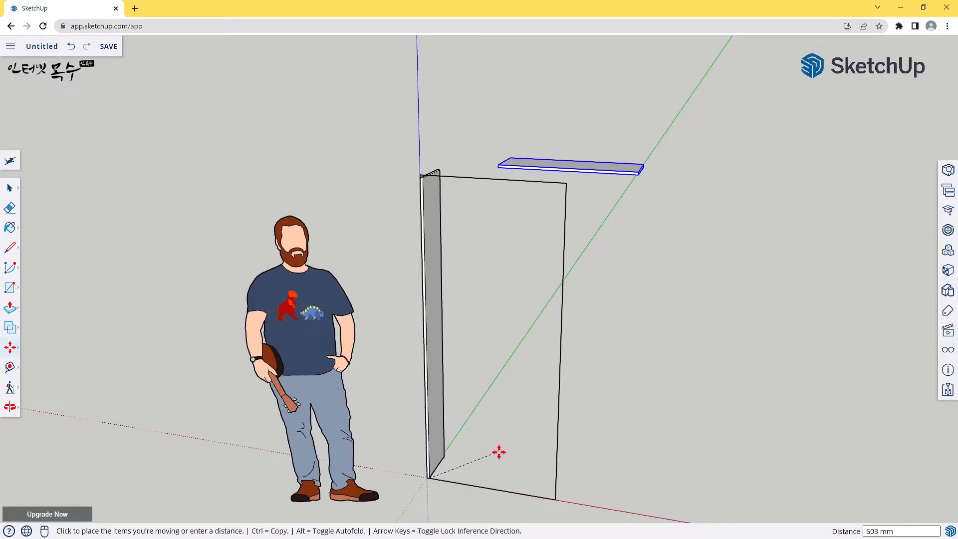
pyautogui.press('Escape')
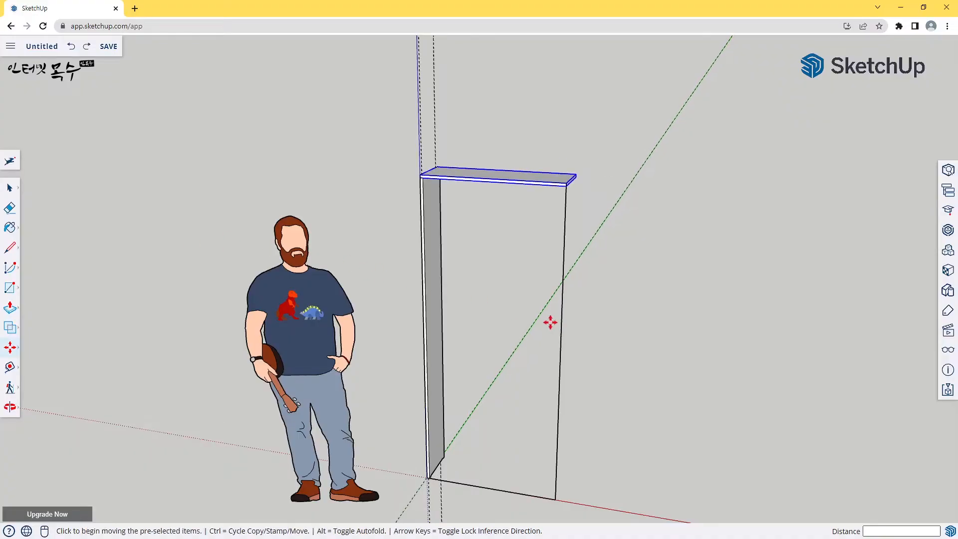
# Select the left side board and orbit so the frame's uprights stand vertical
pyautogui.click(9, 187)
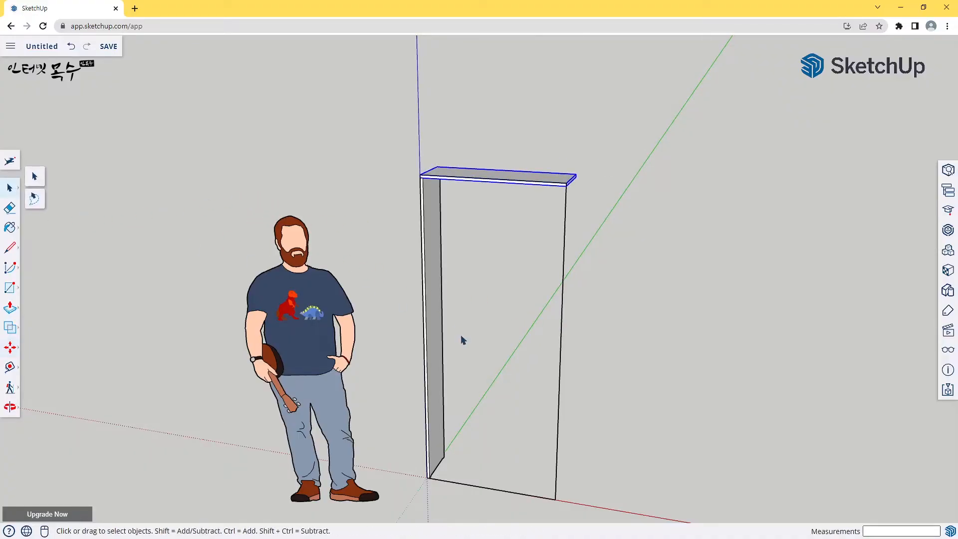
pyautogui.click(435, 307)
pyautogui.click(509, 185)
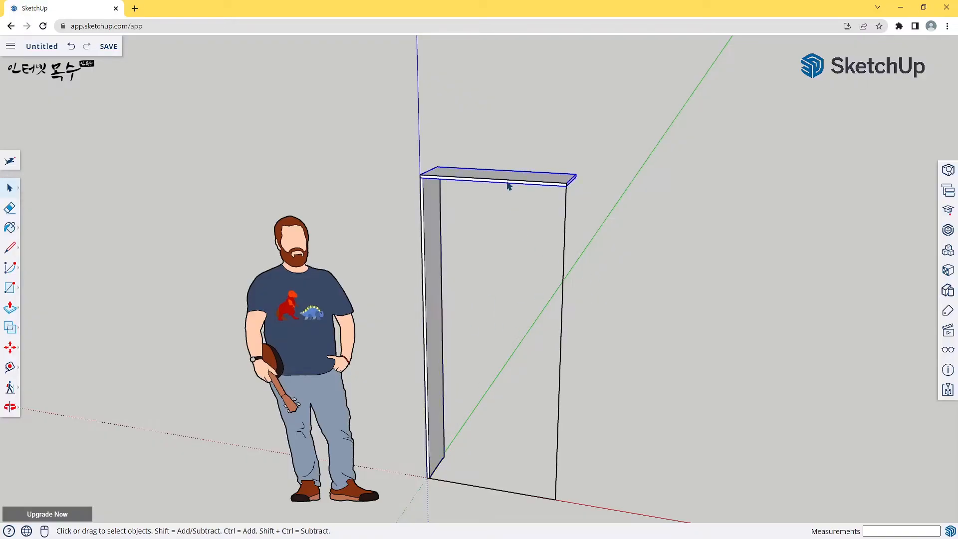
pyautogui.click(432, 260)
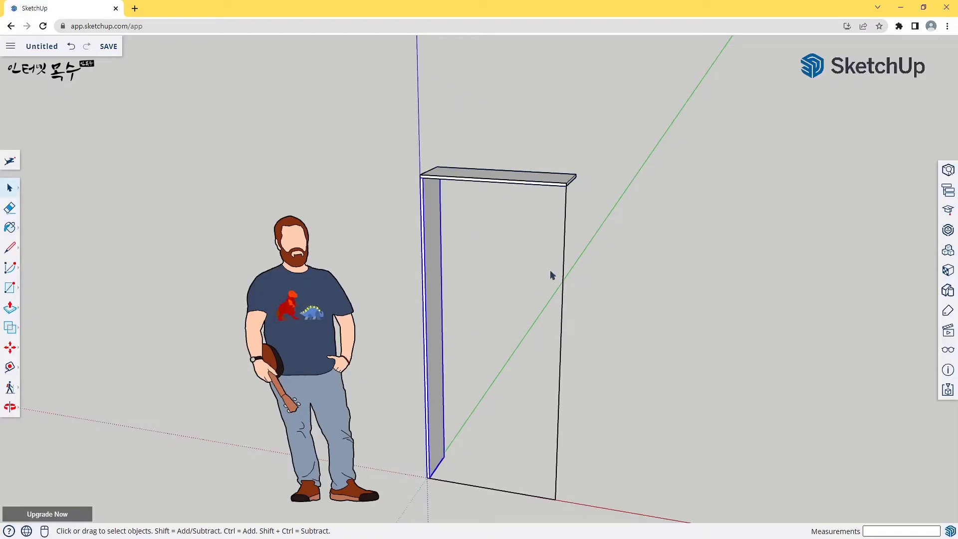
pyautogui.moveTo(543, 370); pyautogui.dragTo(112, 380, button='middle')
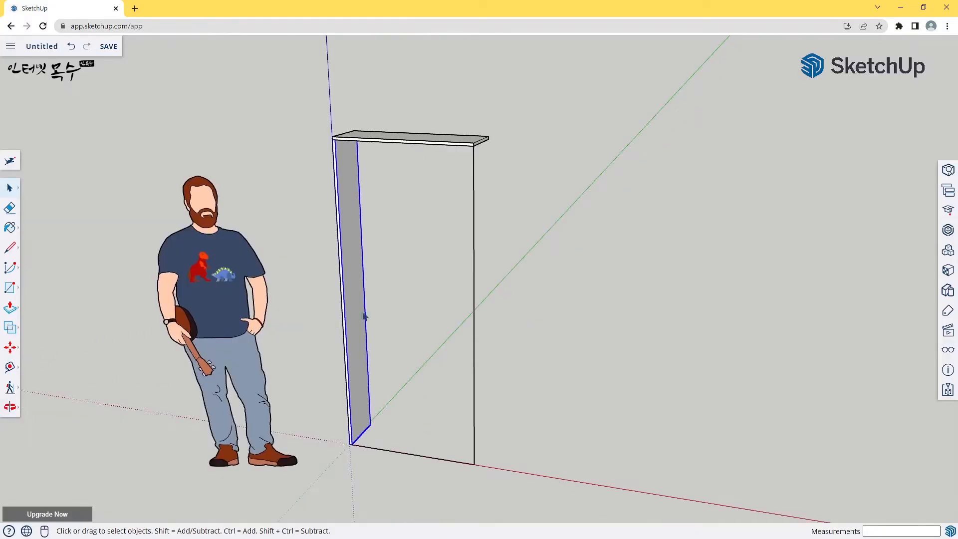
pyautogui.scroll(3, 316, 148)
pyautogui.moveTo(373, 163); pyautogui.dragTo(152, 201, button='middle')
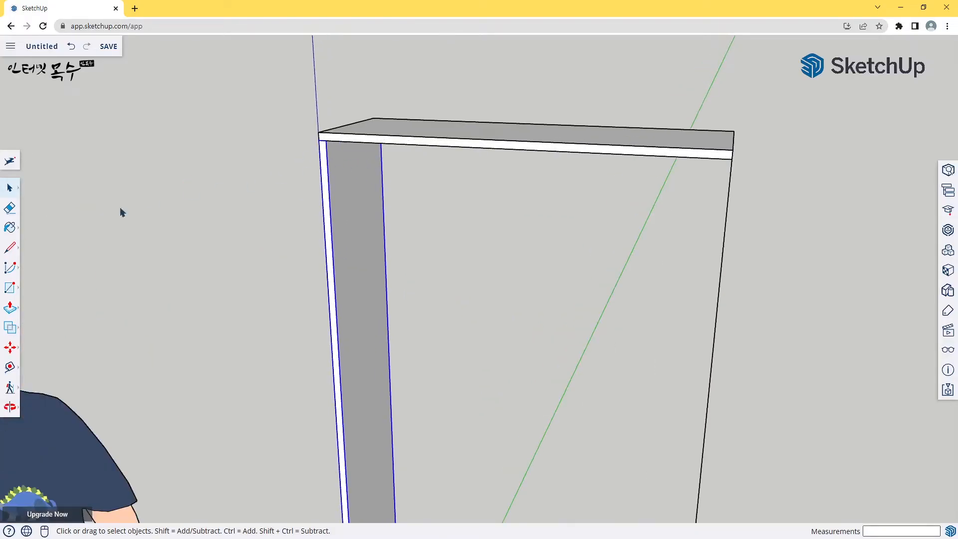
# Move the left side board so it sits at the top's left corner
pyautogui.click(10, 349)
pyautogui.scroll(1, 468, 154)
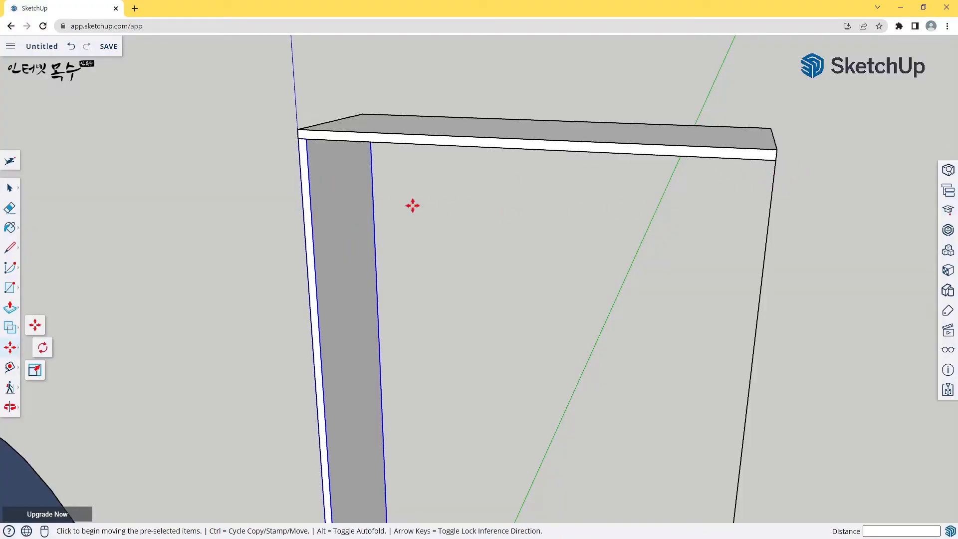
pyautogui.click(298, 139)
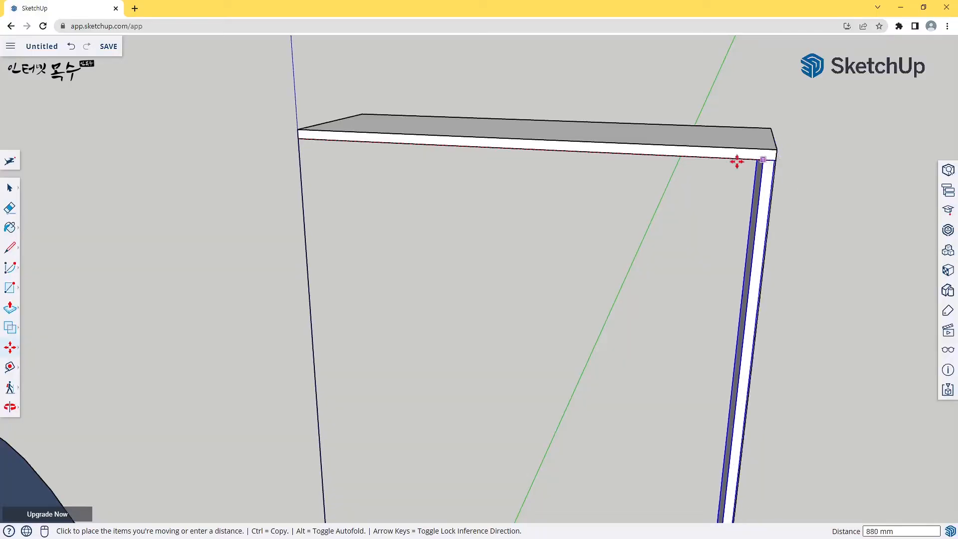
pyautogui.click(303, 136)
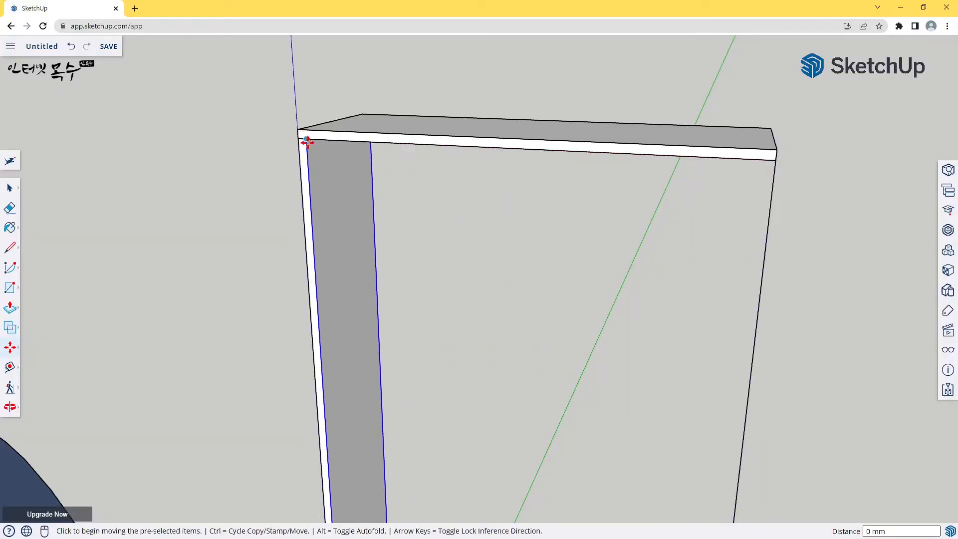
# Copy the side board 882 mm across to the top's right corner as the right side
pyautogui.click(307, 141)
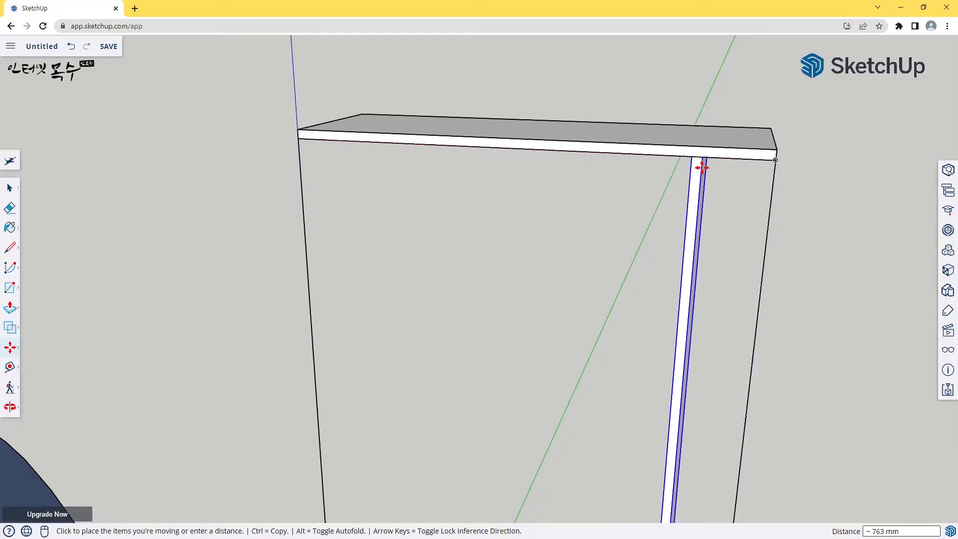
pyautogui.press('ctrl')
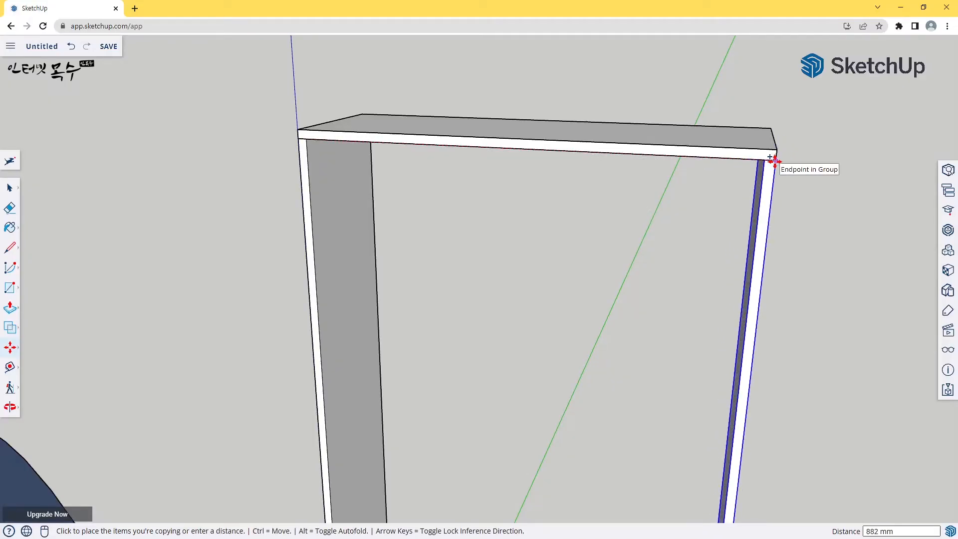
pyautogui.click(774, 160)
pyautogui.scroll(-4, 810, 186)
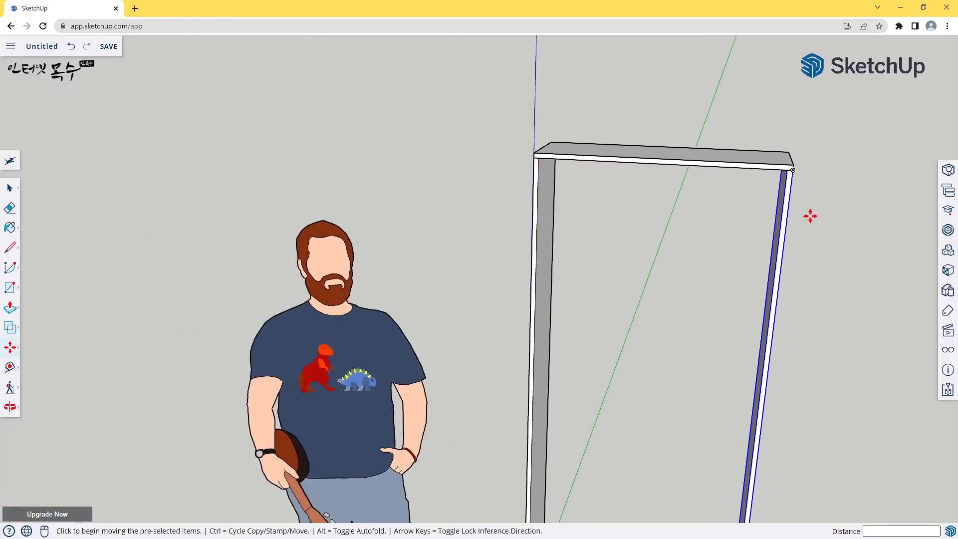
pyautogui.moveTo(750, 244); pyautogui.dragTo(554, 287, button='middle')
pyautogui.scroll(-3, 554, 287)
pyautogui.keyDown('shift'); pyautogui.moveTo(540, 413); pyautogui.dragTo(503, 351, button='middle'); pyautogui.keyUp('shift')
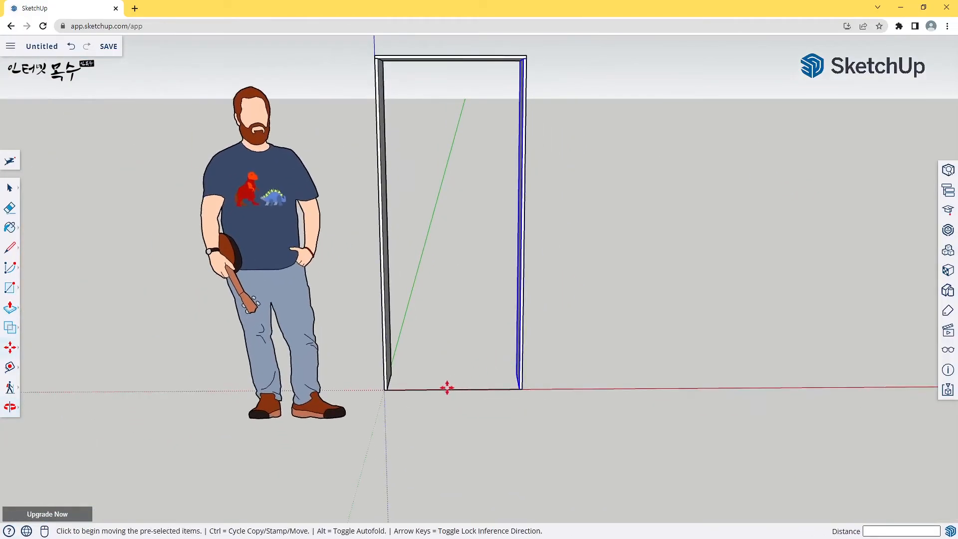
pyautogui.scroll(5, 450, 378)
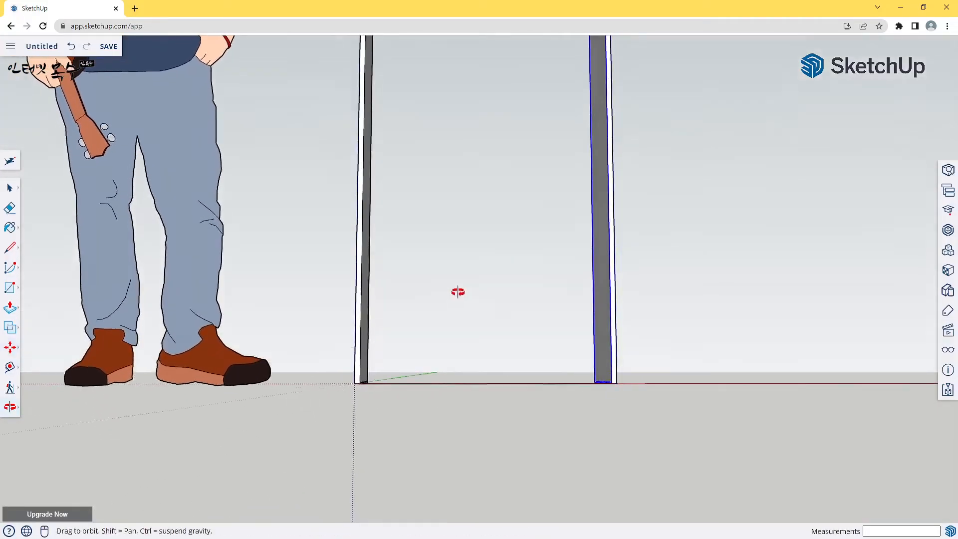
pyautogui.moveTo(458, 292); pyautogui.dragTo(447, 374, button='middle')
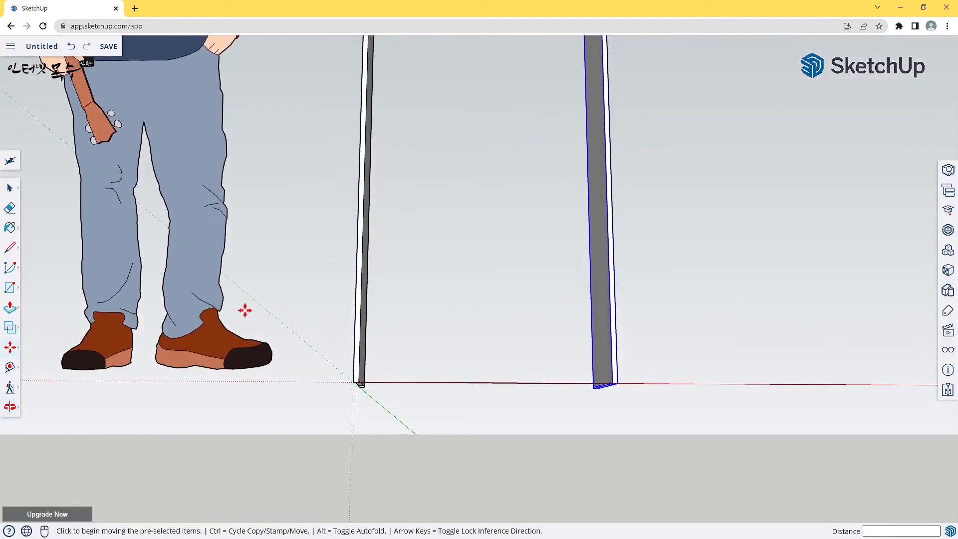
# Draw an 864 × 18 mm floor rectangle from the left panel's bottom corner to the right panel
pyautogui.click(11, 290)
pyautogui.moveTo(371, 407); pyautogui.dragTo(342, 422, button='middle')
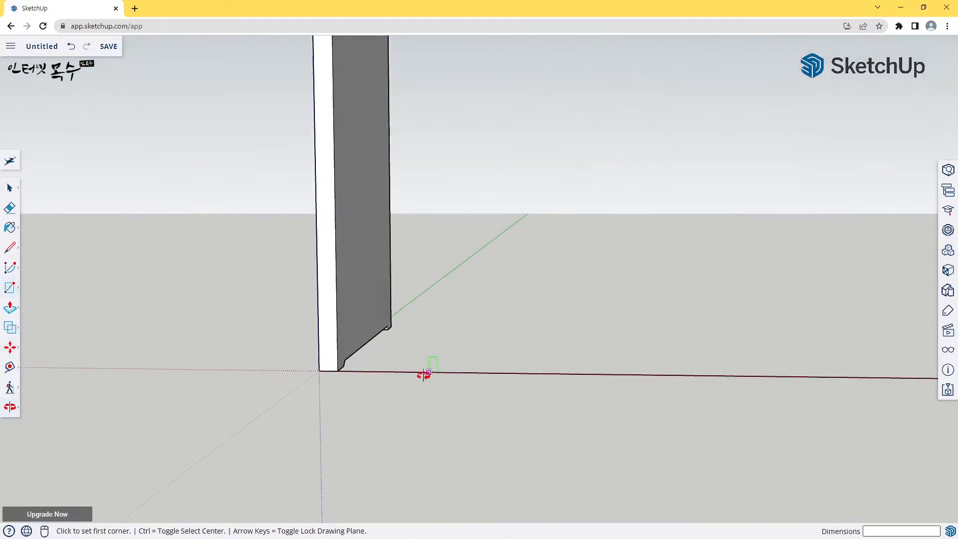
pyautogui.moveTo(426, 374); pyautogui.dragTo(340, 392, button='middle')
pyautogui.click(325, 368)
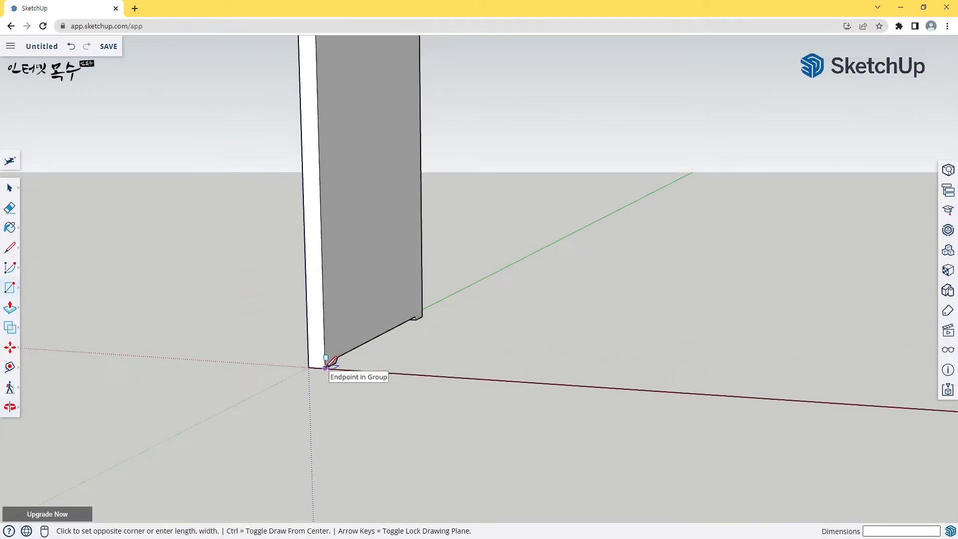
pyautogui.moveTo(520, 383); pyautogui.dragTo(473, 302, button='middle')
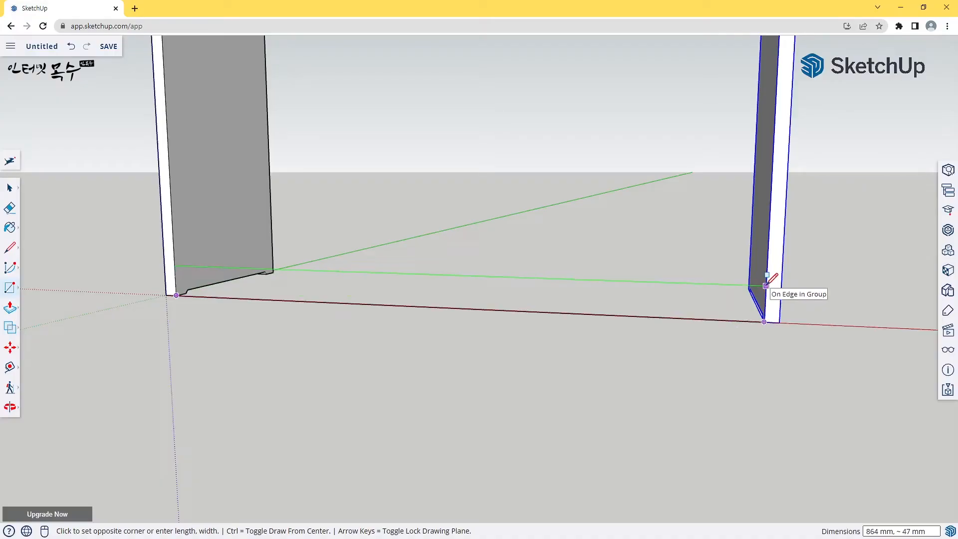
pyautogui.write('864,18')
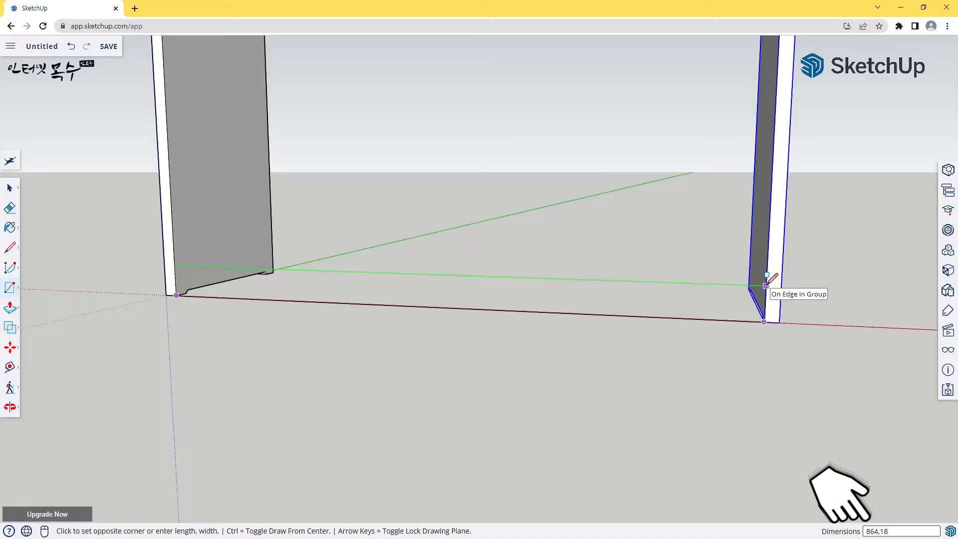
pyautogui.press('Return')
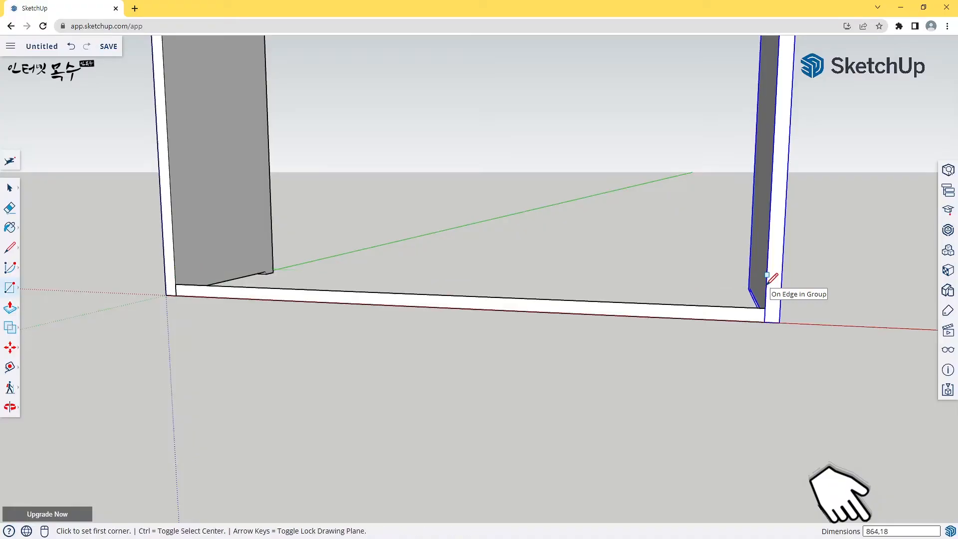
pyautogui.moveTo(752, 343); pyautogui.dragTo(549, 455, button='middle')
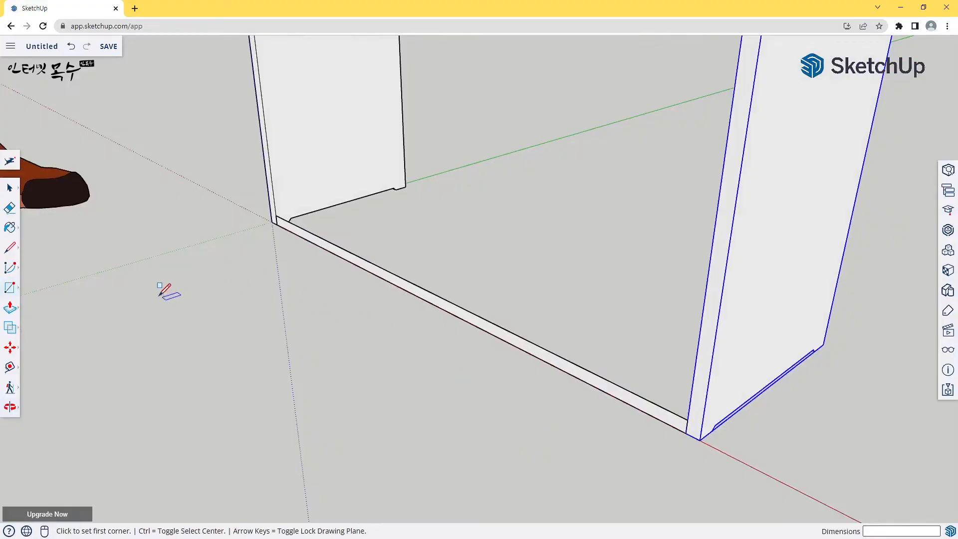
# Push/pull the floor strip 300 mm deep into a bottom slab
pyautogui.click(11, 308)
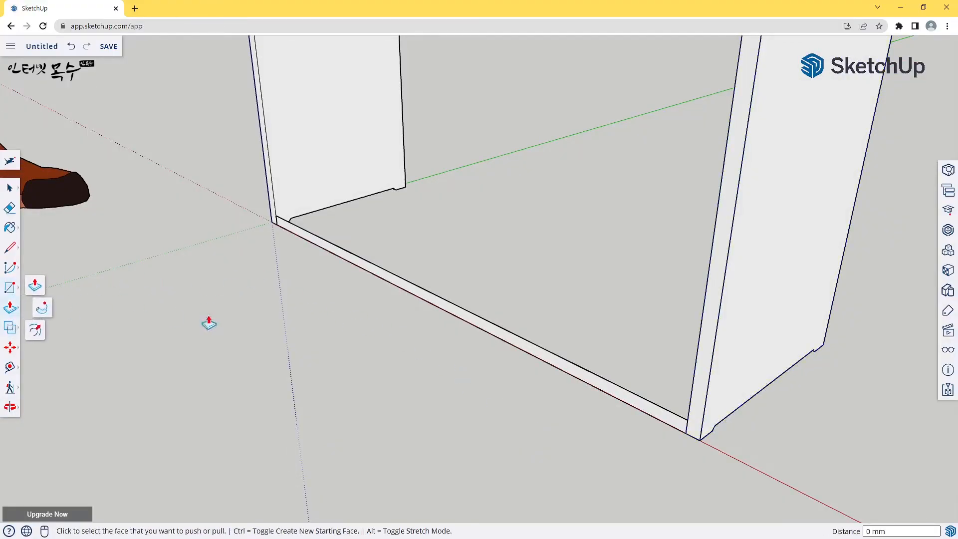
pyautogui.click(475, 332)
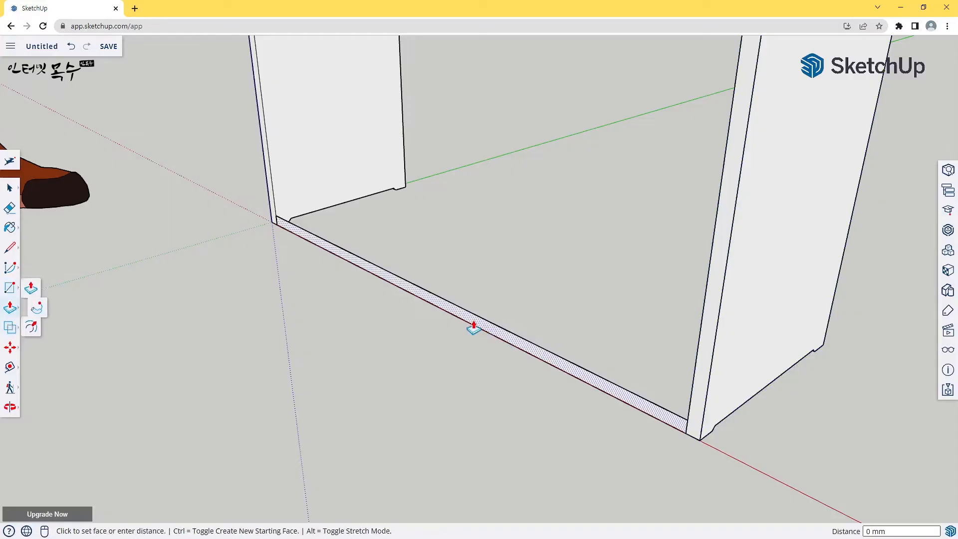
pyautogui.click(632, 217)
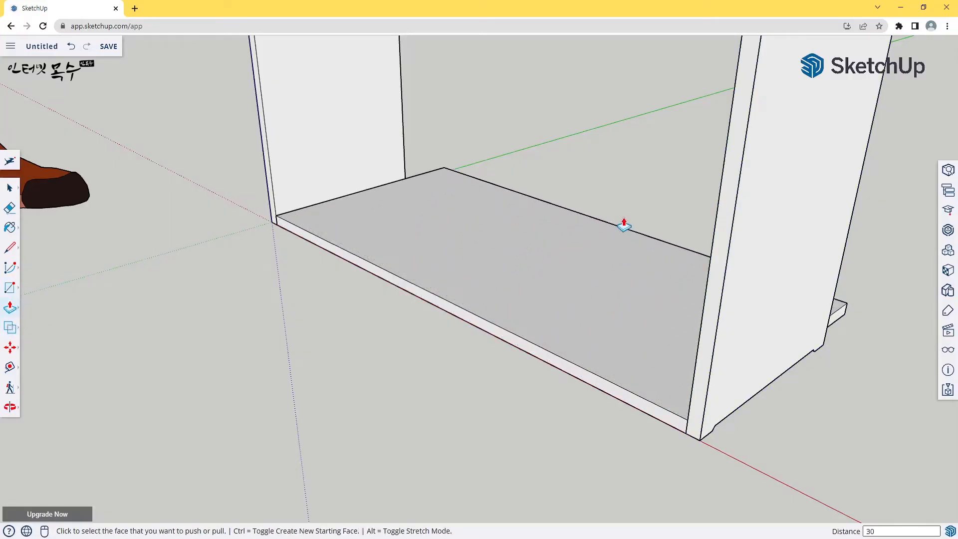
pyautogui.press('Return')
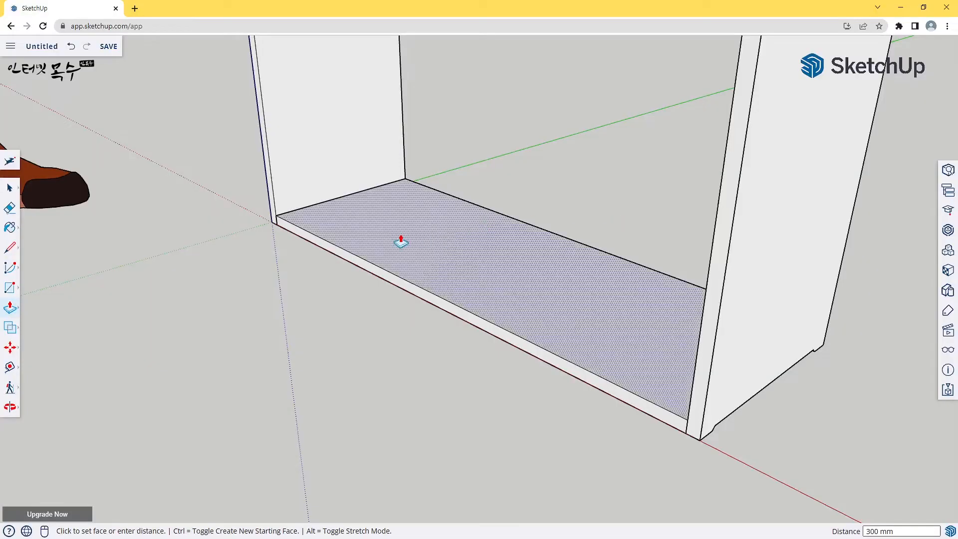
# Select the whole bottom slab and make it a group
pyautogui.click(10, 189)
pyautogui.tripleClick(510, 294)
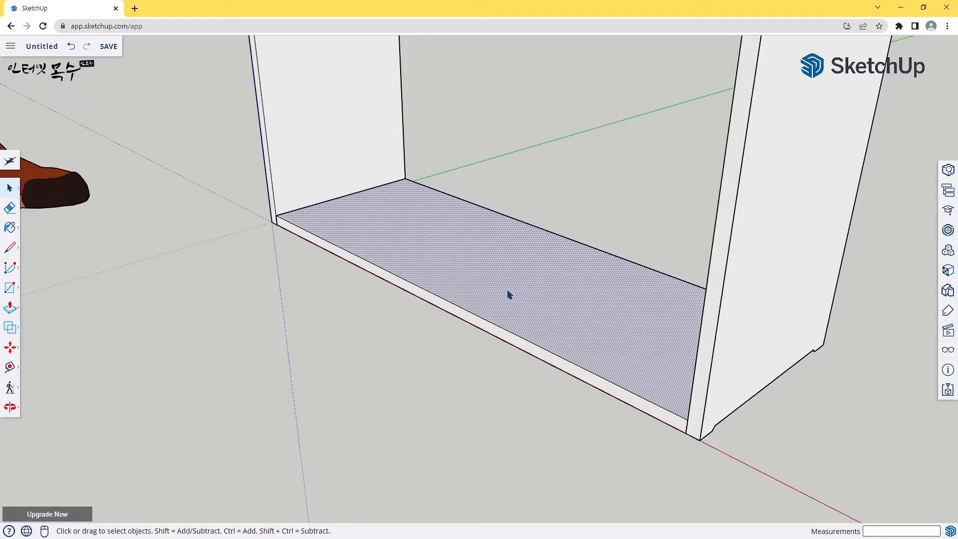
pyautogui.rightClick(505, 267)
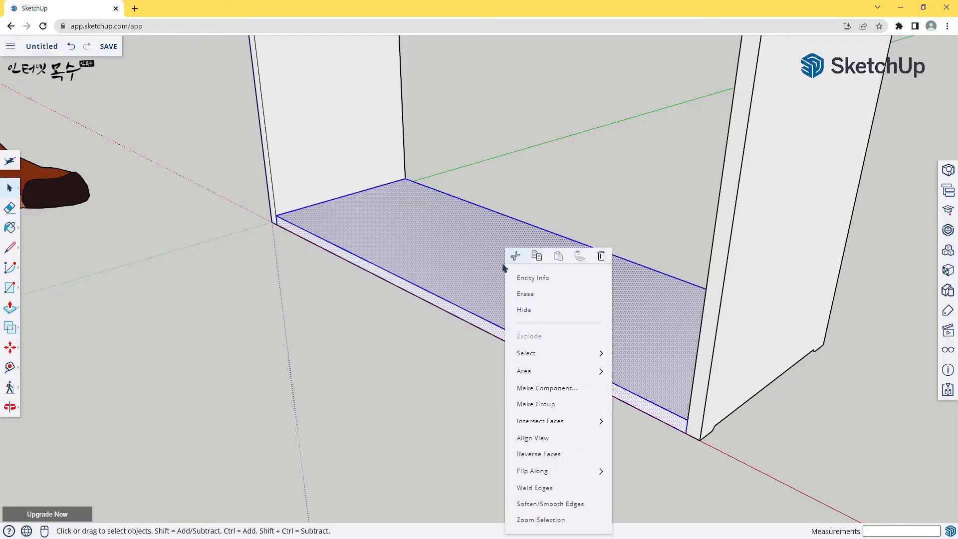
pyautogui.click(536, 404)
pyautogui.moveTo(393, 407); pyautogui.dragTo(543, 311, button='middle')
pyautogui.scroll(-4, 522, 342)
pyautogui.scroll(2, 522, 342)
pyautogui.moveTo(528, 344); pyautogui.dragTo(555, 313, button='middle')
# Move the bottom board 50 mm straight up by its corner between the side panels
pyautogui.press('space')
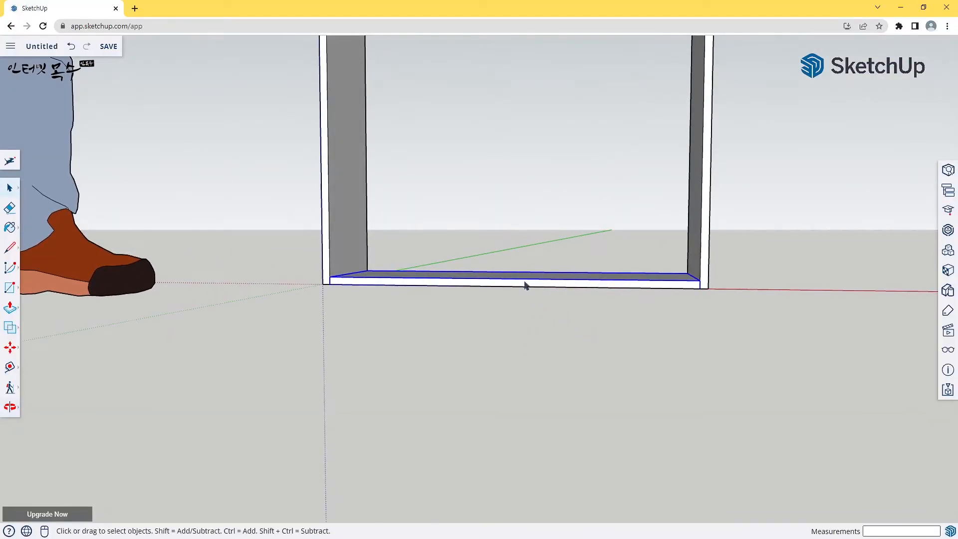
pyautogui.scroll(5, 519, 276)
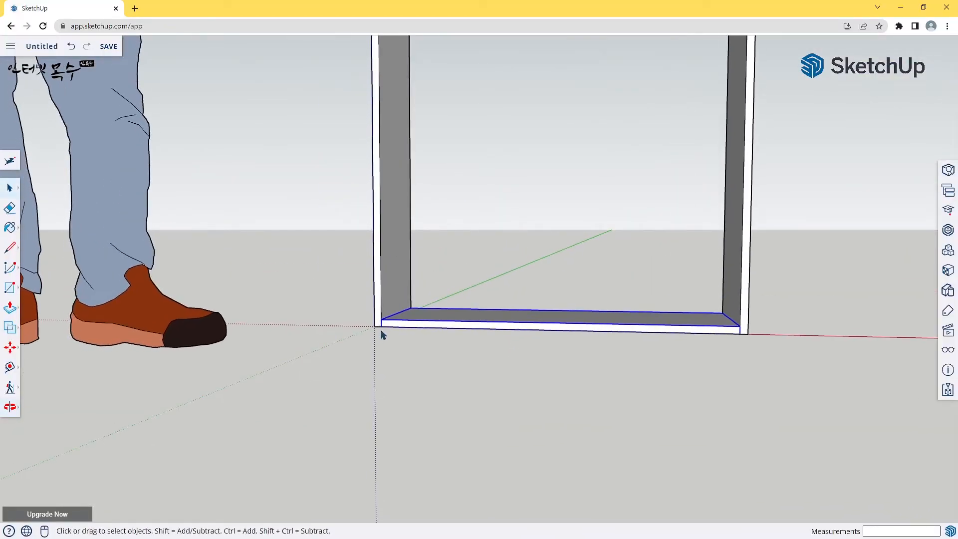
pyautogui.scroll(2, 383, 298)
pyautogui.keyDown('shift'); pyautogui.moveTo(565, 296); pyautogui.dragTo(476, 282, button='middle'); pyautogui.keyUp('shift')
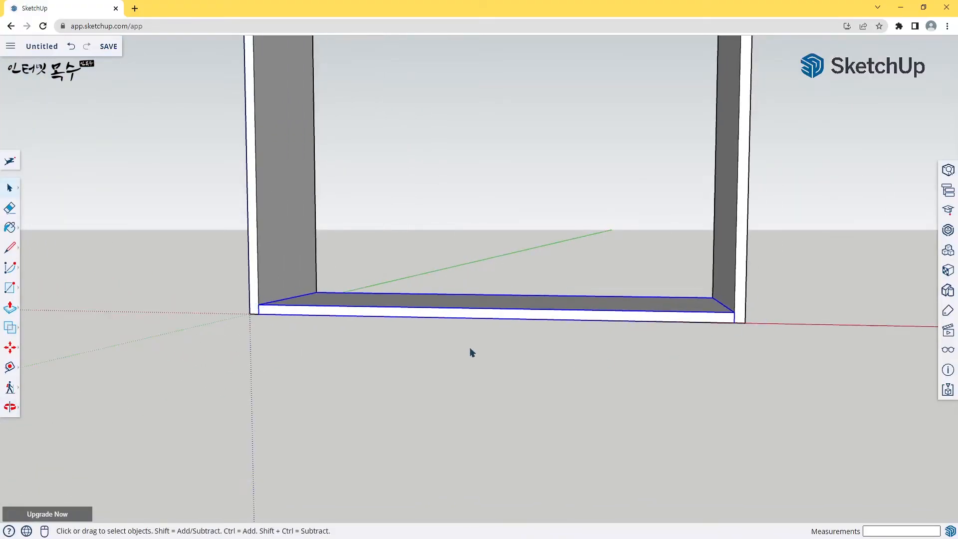
pyautogui.moveTo(240, 394); pyautogui.dragTo(274, 381, button='middle')
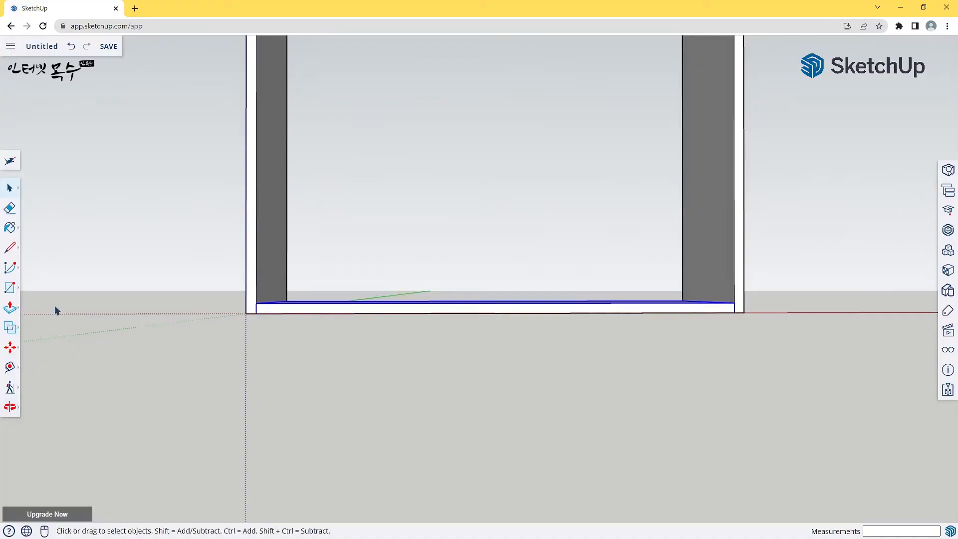
pyautogui.click(11, 349)
pyautogui.moveTo(248, 310)
pyautogui.mouseDown(button='middle')
pyautogui.moveTo(260, 342)
pyautogui.moveTo(259, 322)
pyautogui.mouseUp(button='middle')
pyautogui.scroll(3, 259, 320)
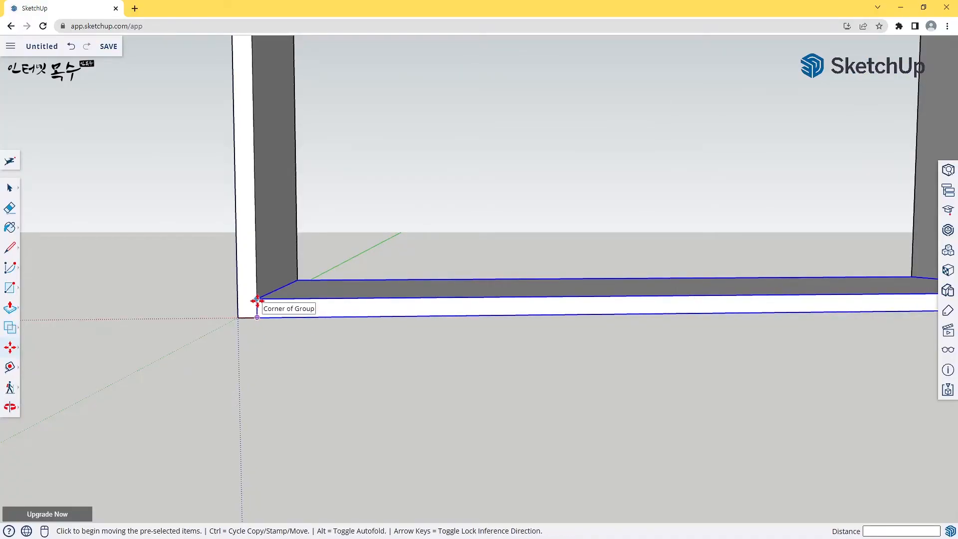
pyautogui.click(257, 301)
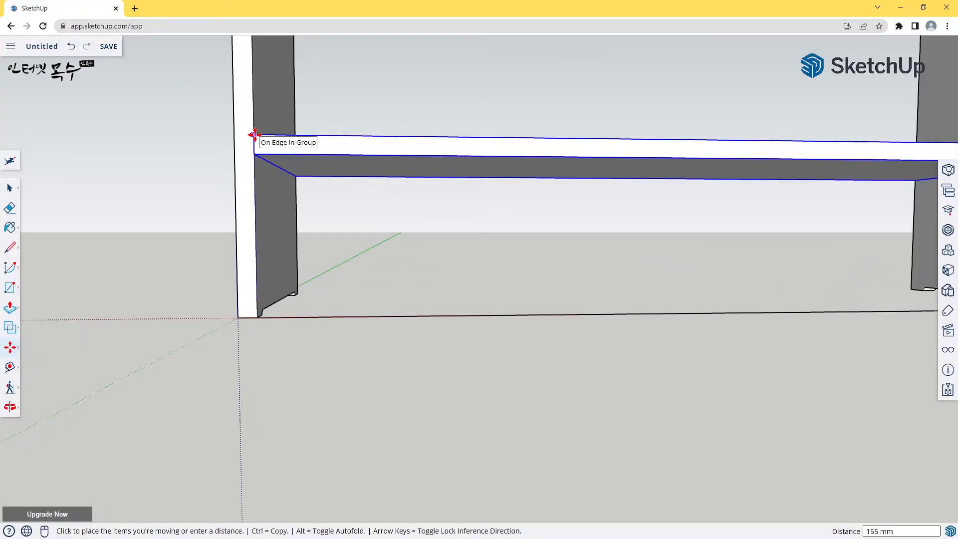
pyautogui.write('50')
pyautogui.press('Return')
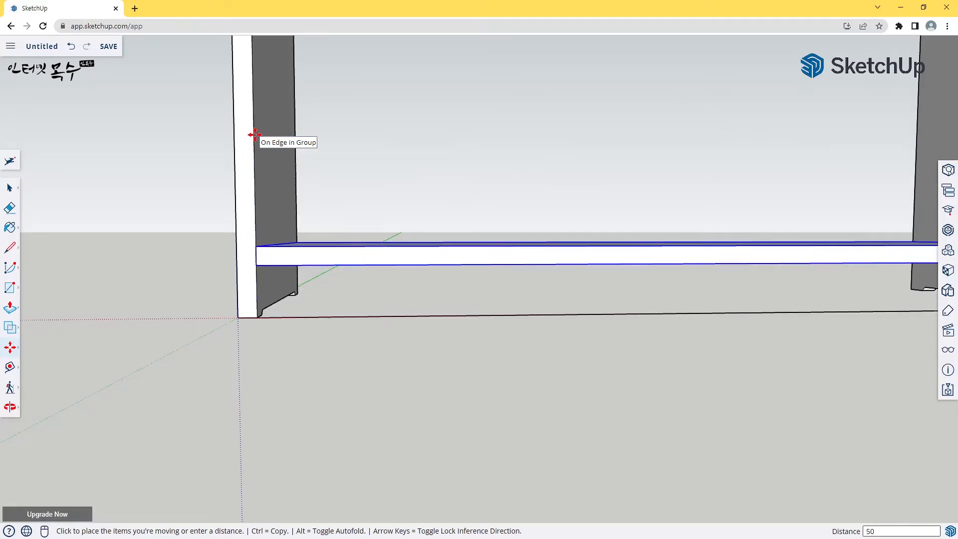
pyautogui.scroll(-4, 275, 175)
pyautogui.keyDown('shift'); pyautogui.moveTo(462, 280); pyautogui.dragTo(379, 291, button='middle'); pyautogui.keyUp('shift')
pyautogui.moveTo(467, 254); pyautogui.dragTo(290, 255, button='middle')
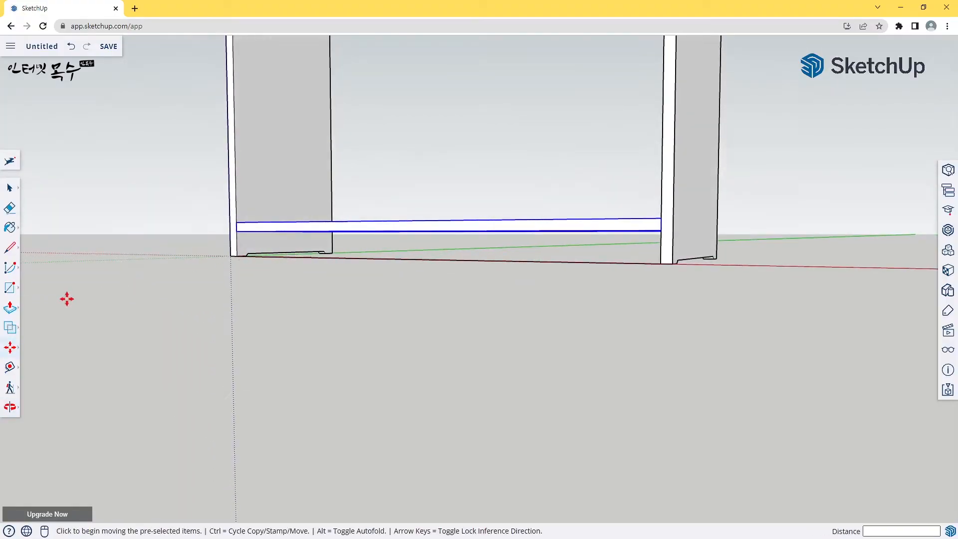
# Draw an 864 × 50 mm rectangle filling the gap beneath the bottom board
pyautogui.click(10, 288)
pyautogui.moveTo(214, 261); pyautogui.dragTo(197, 239, button='middle')
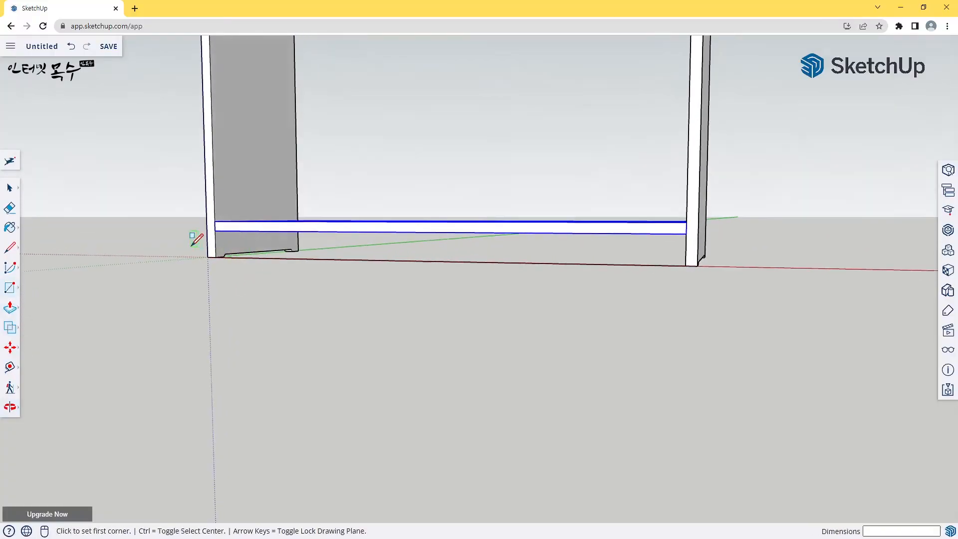
pyautogui.scroll(3, 195, 240)
pyautogui.click(230, 221)
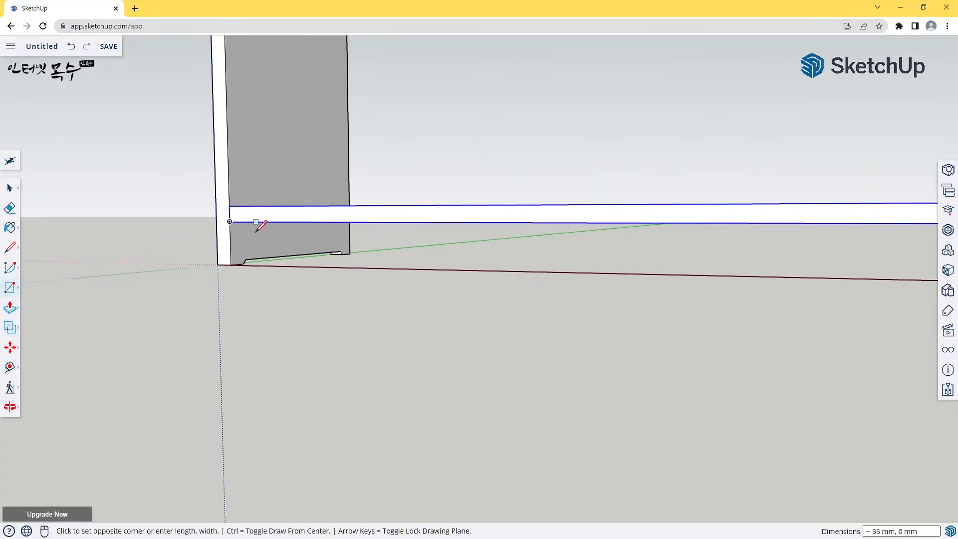
pyautogui.moveTo(598, 335); pyautogui.dragTo(178, 196, button='middle')
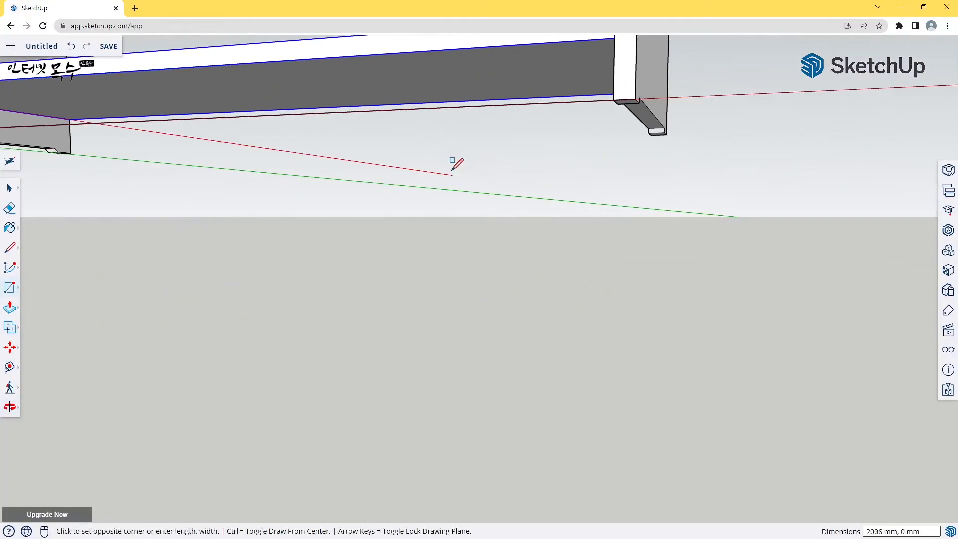
pyautogui.moveTo(455, 173); pyautogui.dragTo(533, 295, button='middle')
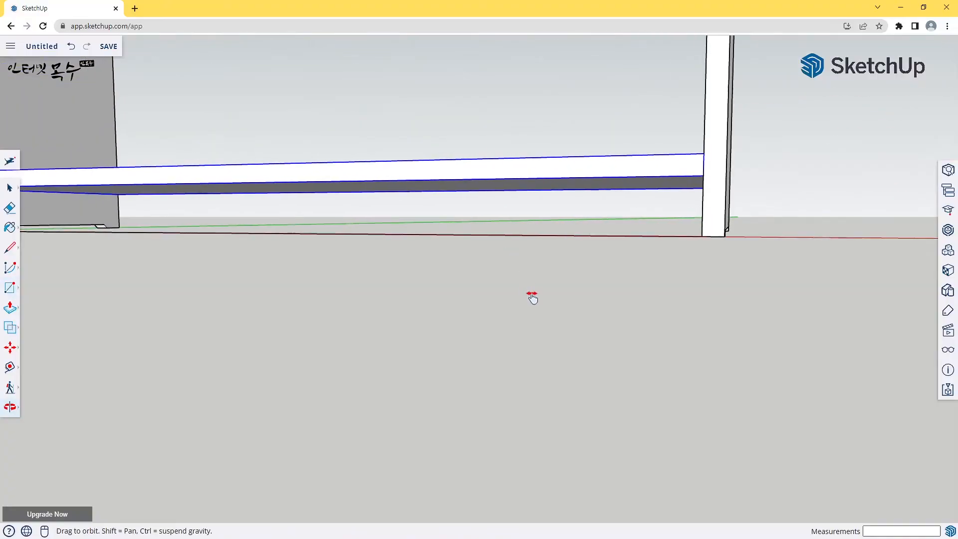
pyautogui.click(709, 235)
pyautogui.moveTo(792, 297); pyautogui.dragTo(439, 261, button='middle')
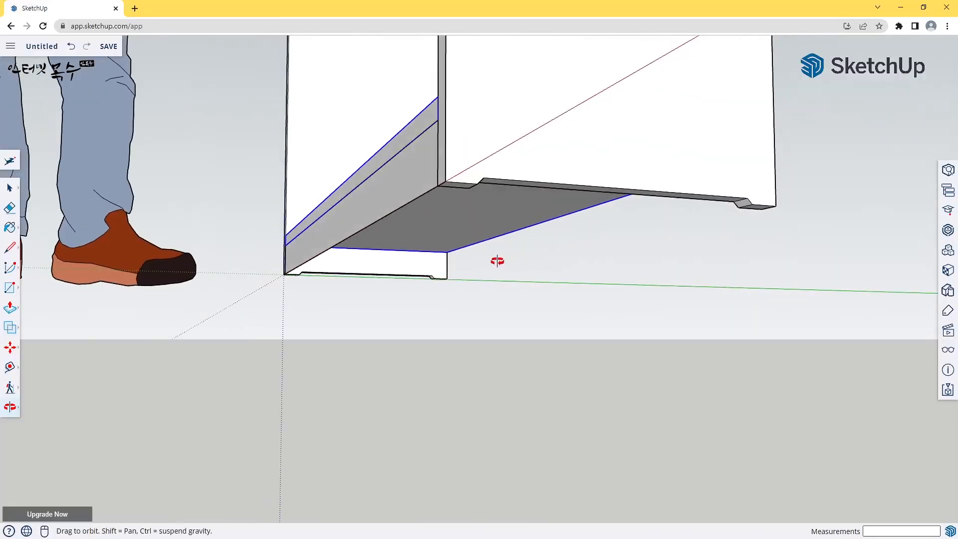
# Push/pull that rectangle outward 18 mm into a solid kick plate
pyautogui.click(10, 308)
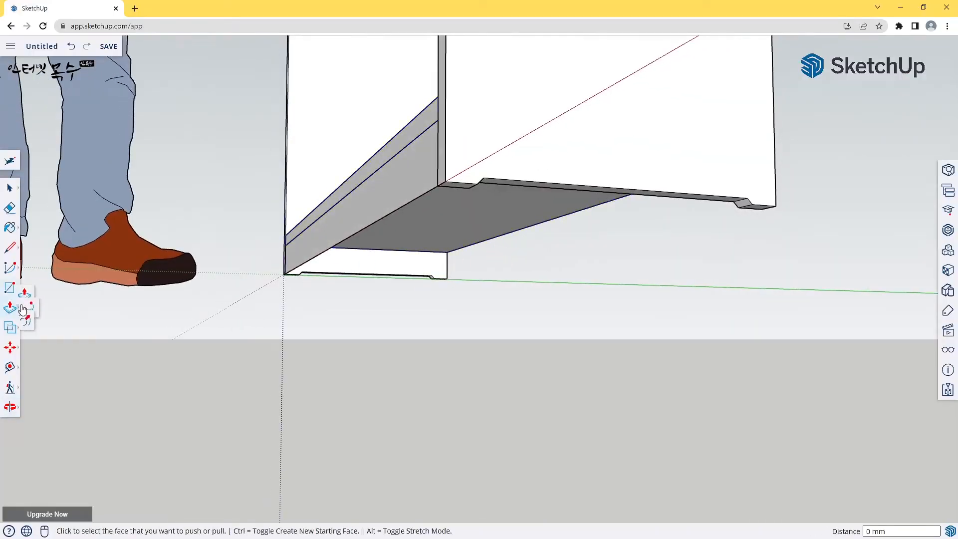
pyautogui.click(348, 227)
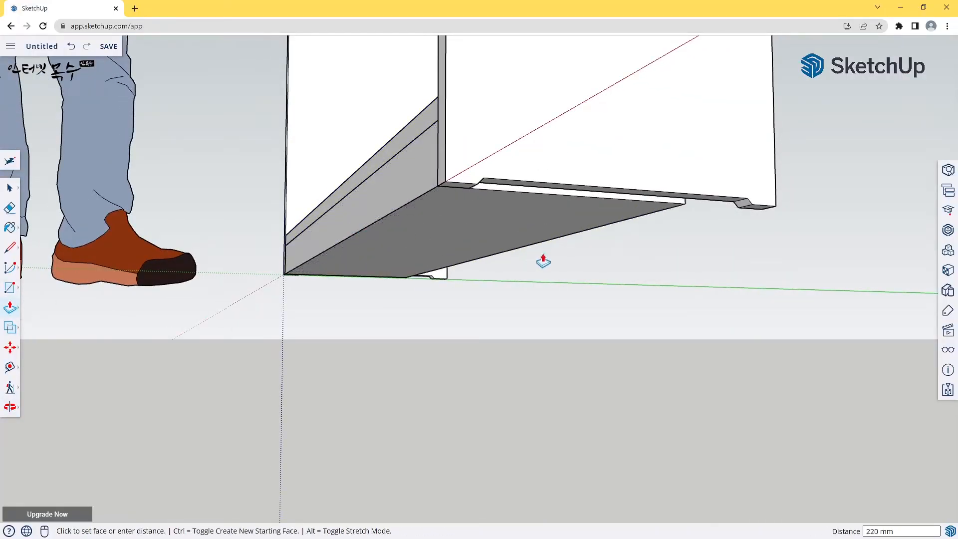
pyautogui.click(725, 286)
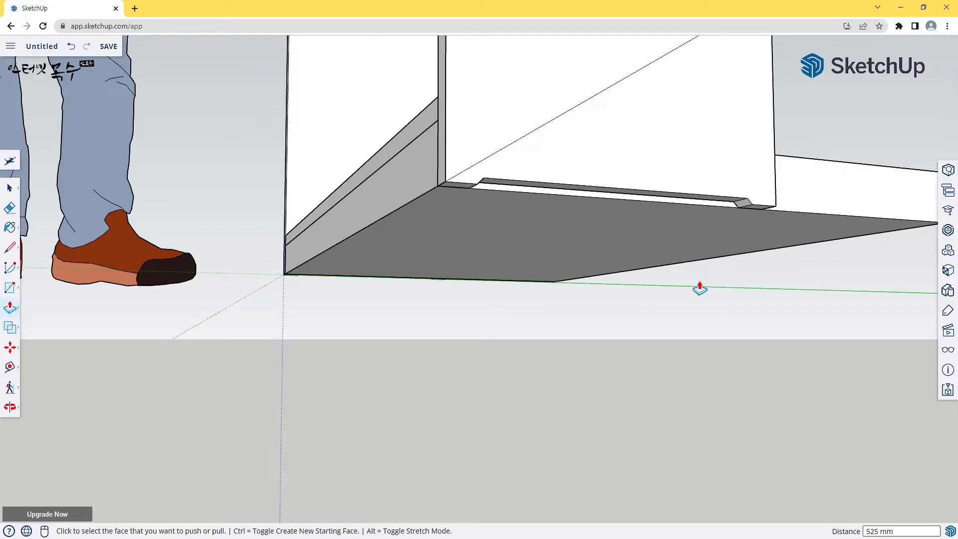
pyautogui.press('Return')
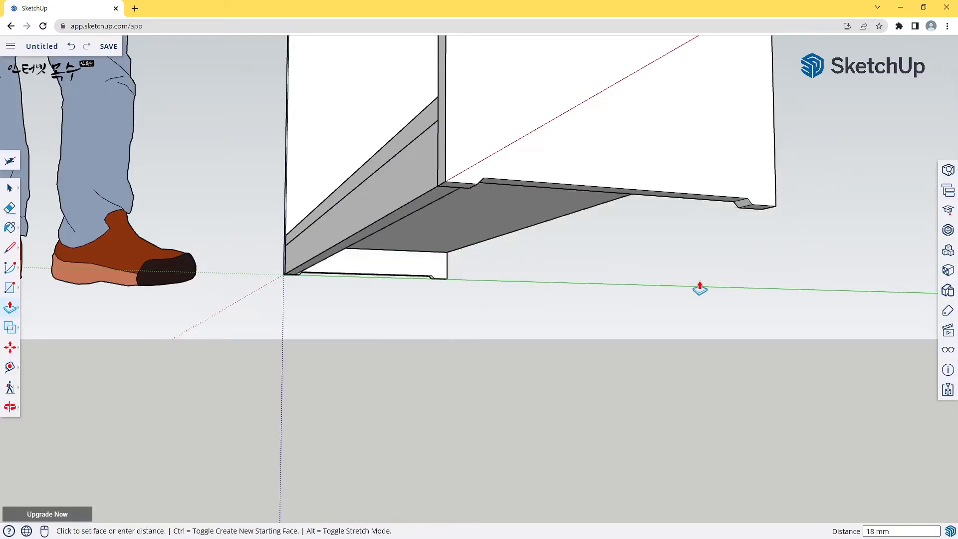
# Push the kick plate's underside up 5 mm
pyautogui.moveTo(299, 312); pyautogui.dragTo(349, 302, button='middle')
pyautogui.scroll(3, 507, 163)
pyautogui.moveTo(671, 185)
pyautogui.mouseDown(button='middle')
pyautogui.moveTo(632, 202)
pyautogui.moveTo(684, 188)
pyautogui.mouseUp(button='middle')
pyautogui.moveTo(687, 145); pyautogui.dragTo(606, 257, button='middle')
pyautogui.scroll(3, 696, 276)
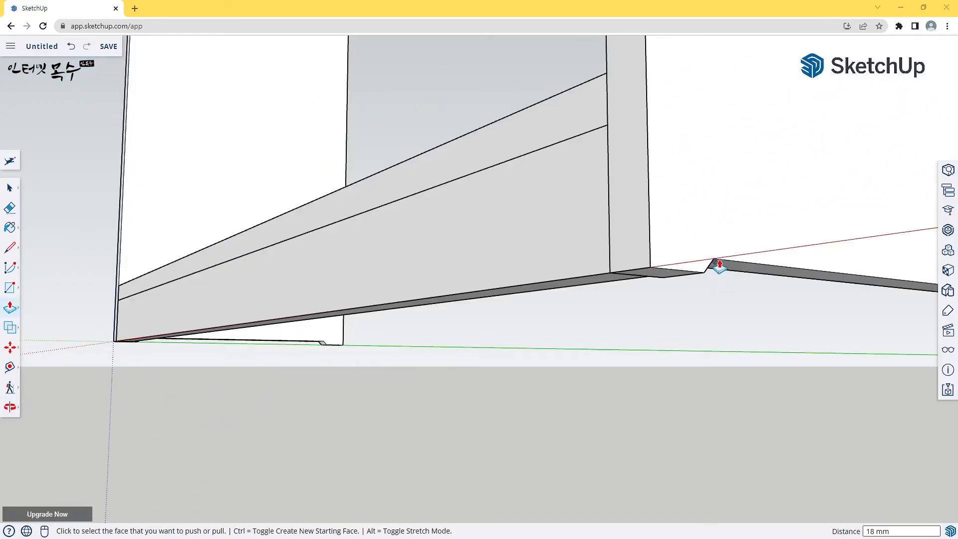
pyautogui.click(524, 297)
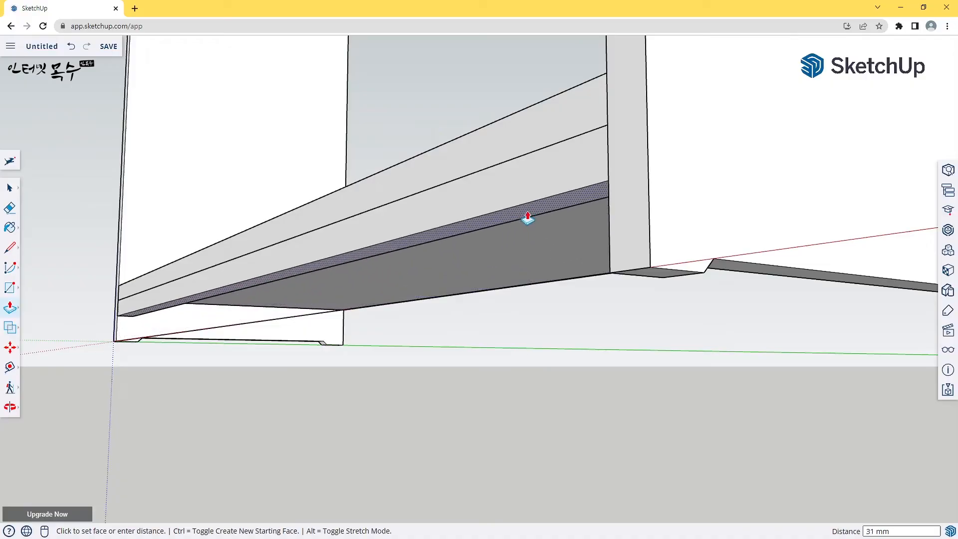
pyautogui.click(528, 218)
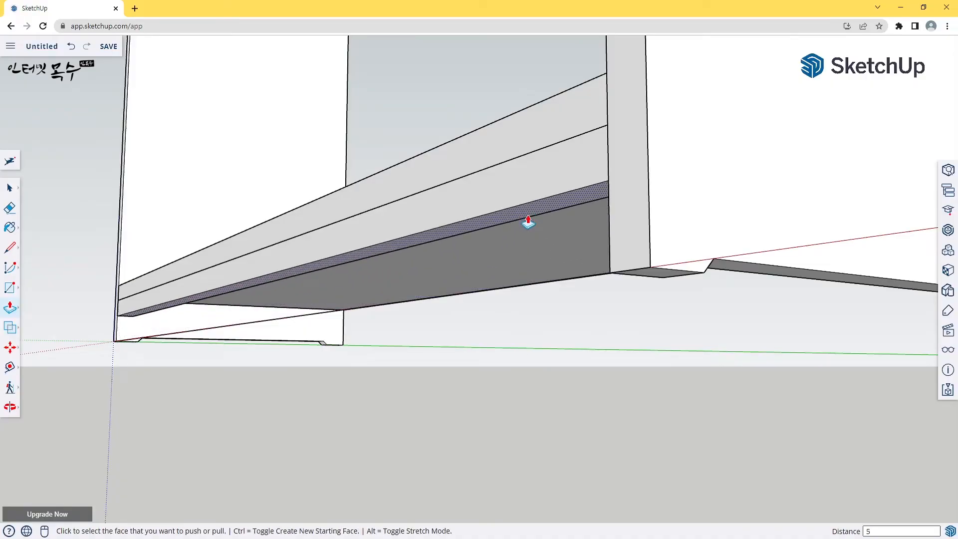
pyautogui.press('Return')
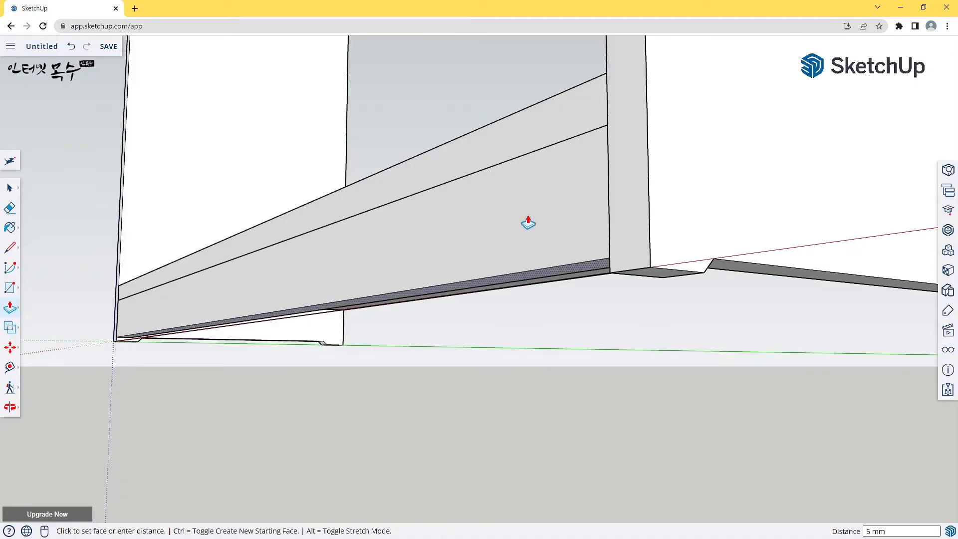
# Select the kick plate's front face and make the kick plate a group
pyautogui.moveTo(554, 305); pyautogui.dragTo(668, 289, button='middle')
pyautogui.scroll(5, 663, 268)
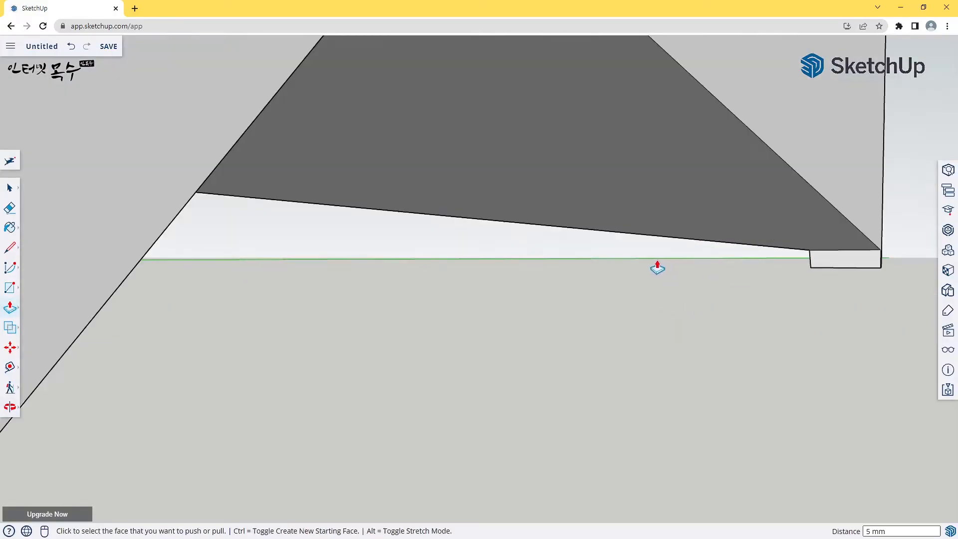
pyautogui.scroll(-6, 383, 267)
pyautogui.scroll(3, 291, 259)
pyautogui.scroll(2, 310, 261)
pyautogui.scroll(-5, 399, 265)
pyautogui.scroll(-2, 349, 252)
pyautogui.moveTo(278, 252); pyautogui.dragTo(494, 274, button='middle')
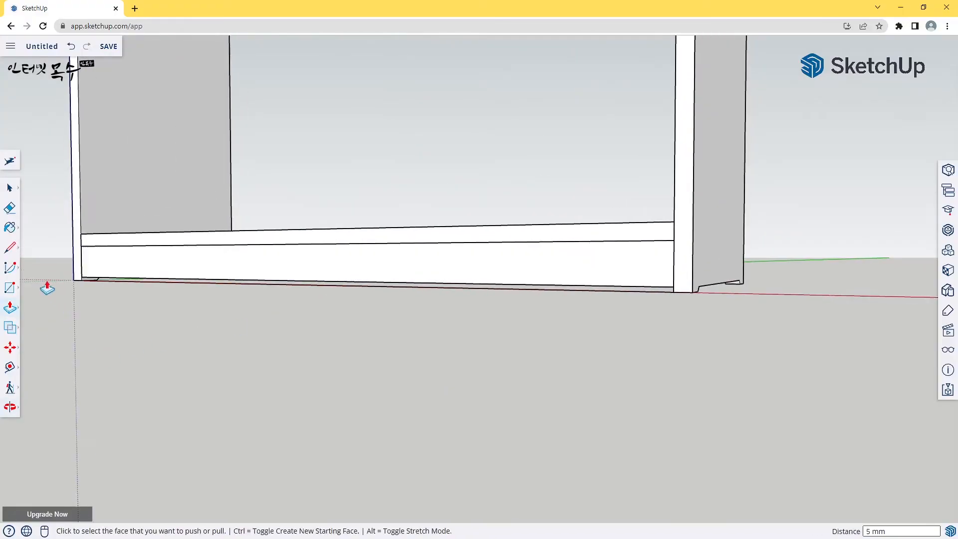
pyautogui.click(9, 190)
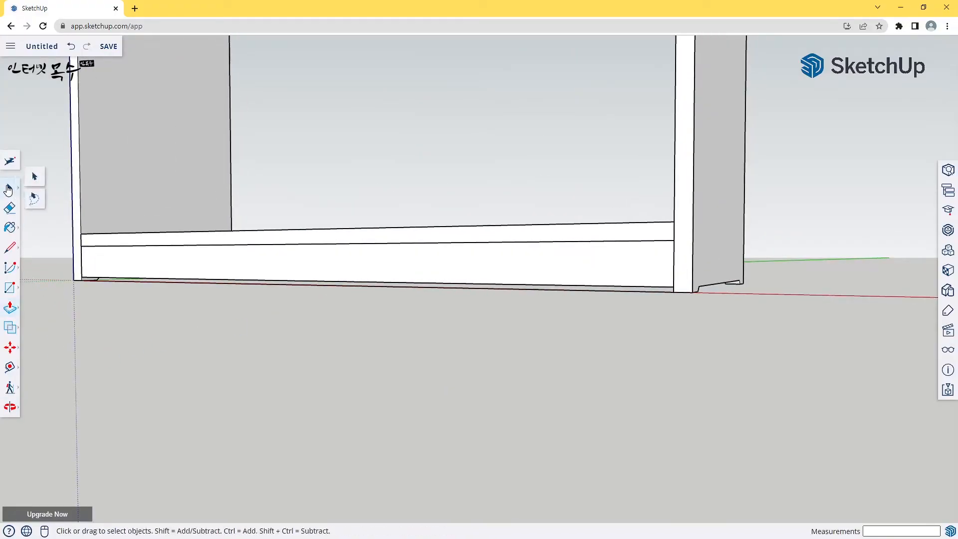
pyautogui.click(530, 262)
pyautogui.rightClick(529, 261)
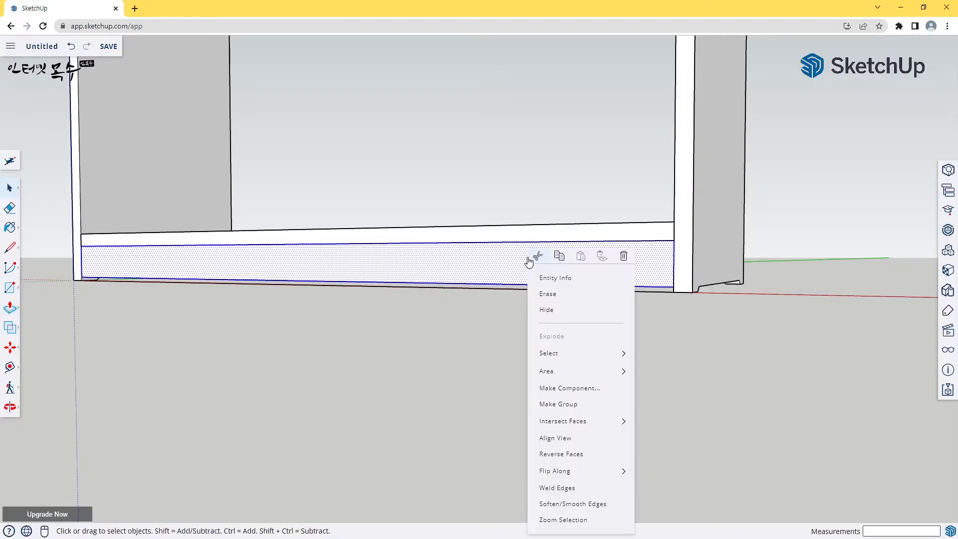
pyautogui.click(571, 405)
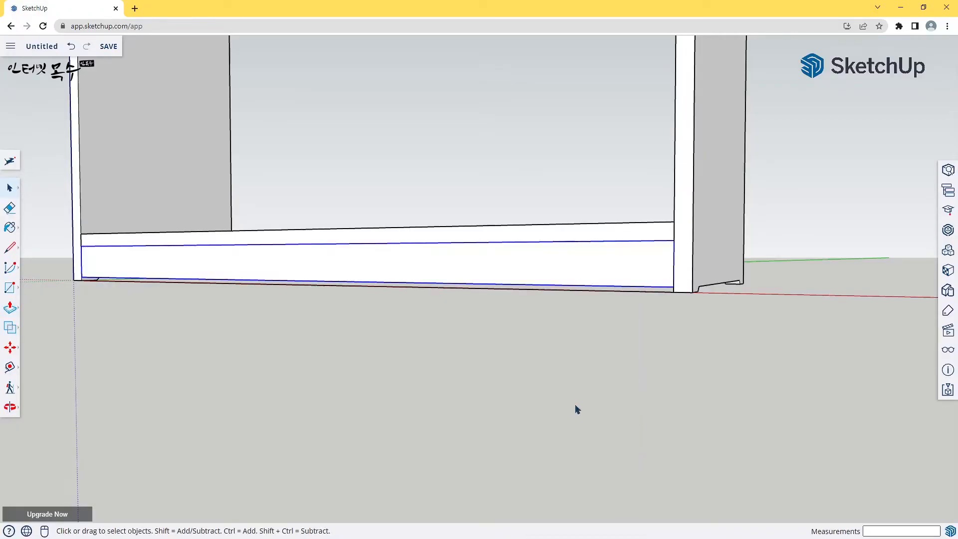
pyautogui.scroll(-2, 689, 406)
pyautogui.scroll(-5, 764, 315)
pyautogui.moveTo(368, 246); pyautogui.dragTo(551, 333, button='middle')
# Select the raised bottom board
pyautogui.keyDown('shift'); pyautogui.moveTo(458, 271); pyautogui.dragTo(612, 269, button='middle'); pyautogui.keyUp('shift')
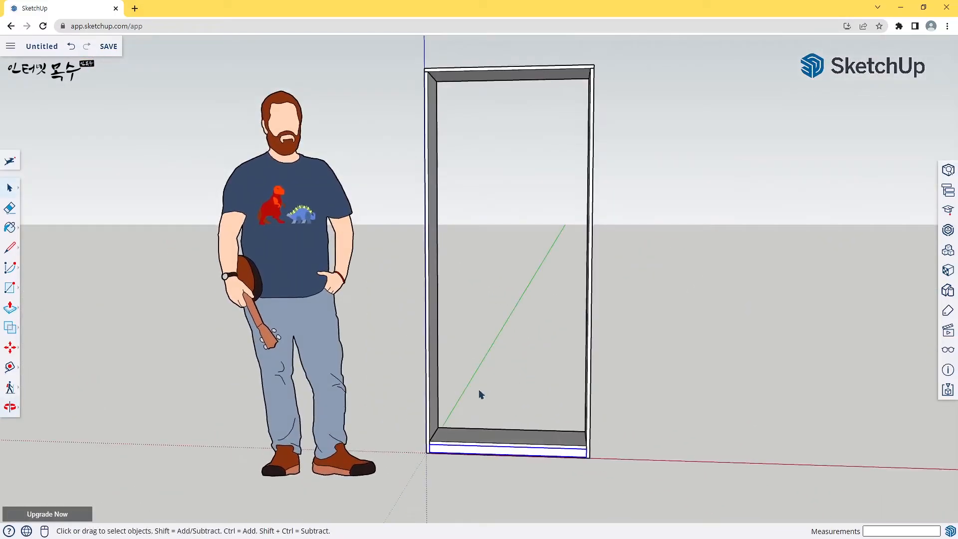
pyautogui.moveTo(626, 135); pyautogui.dragTo(529, 171, button='middle')
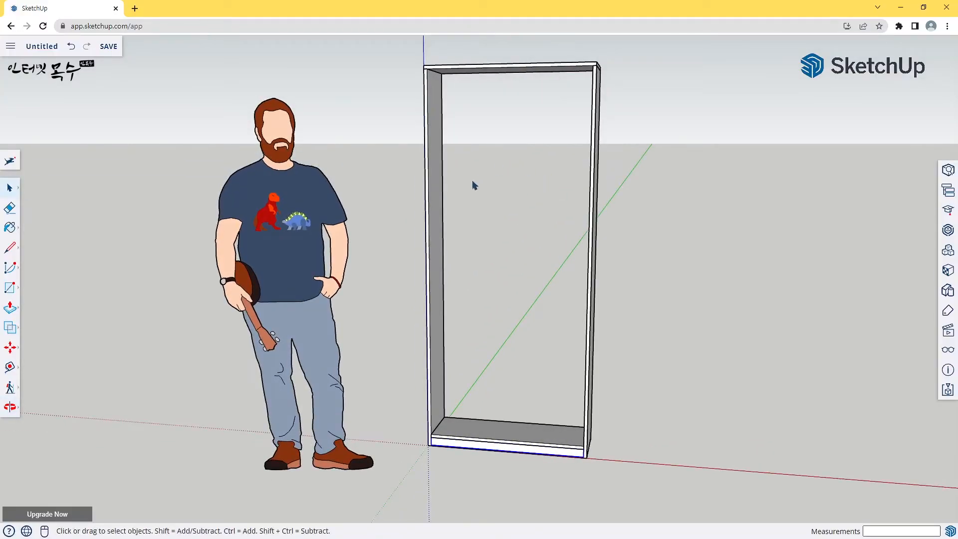
pyautogui.click(463, 435)
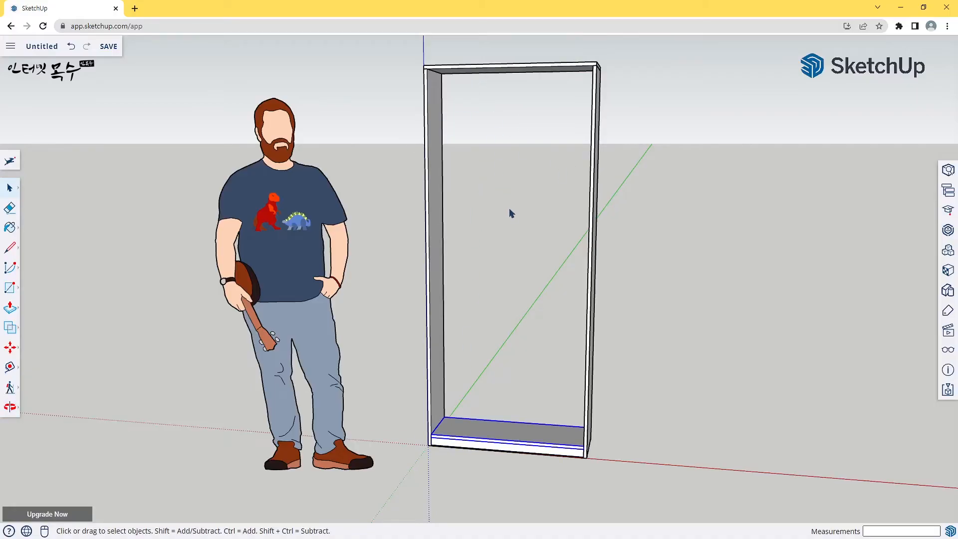
pyautogui.keyDown('shift'); pyautogui.moveTo(527, 210); pyautogui.dragTo(473, 228, button='middle'); pyautogui.keyUp('shift')
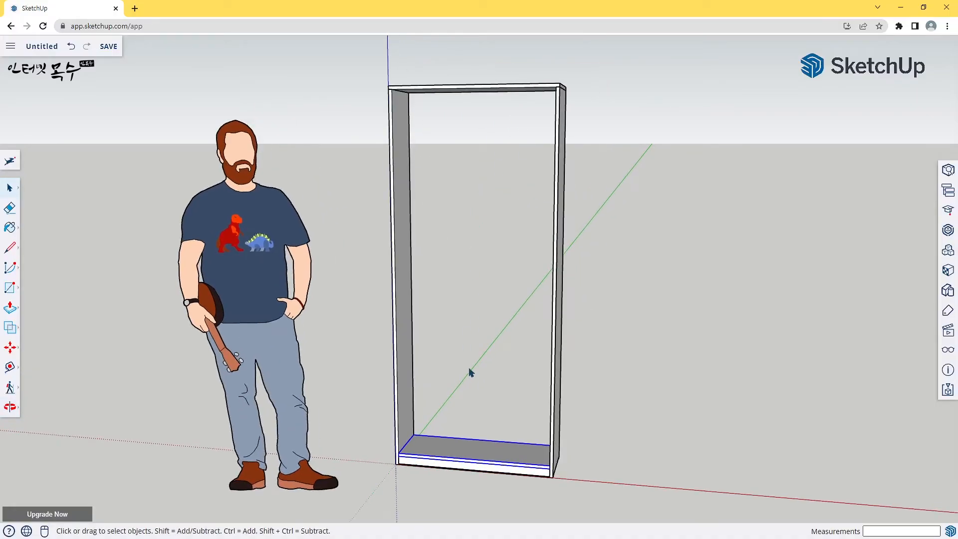
pyautogui.scroll(2, 427, 456)
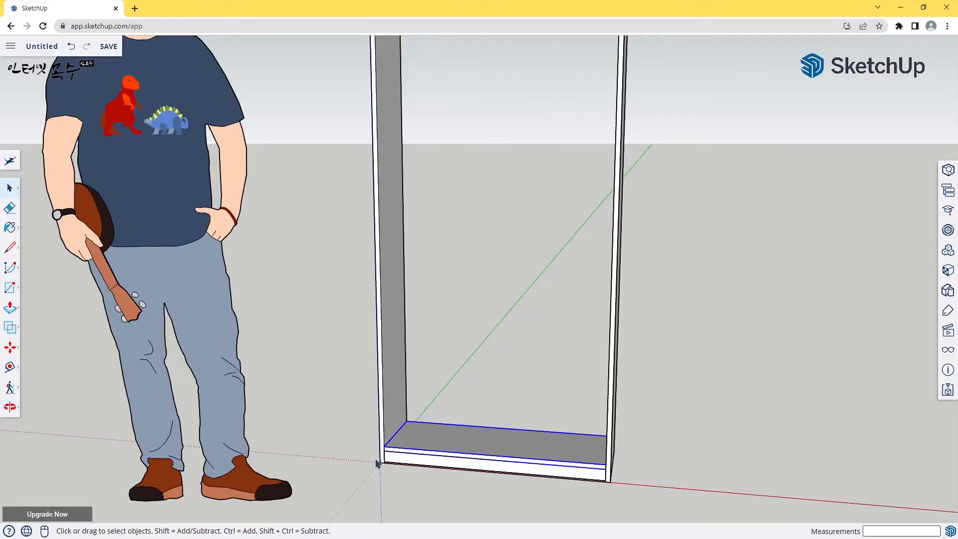
pyautogui.scroll(3, 408, 466)
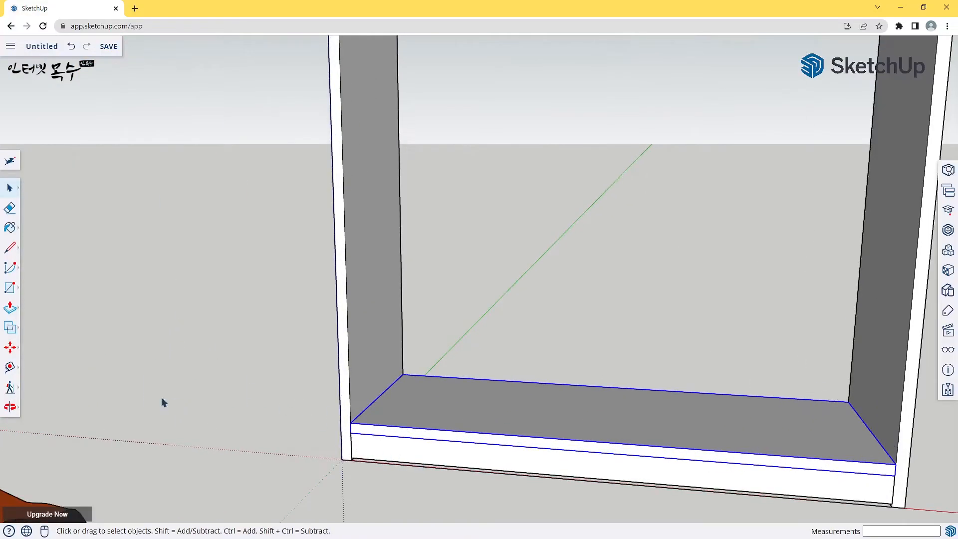
# Start moving the bottom board from its corner with the Move tool
pyautogui.click(10, 348)
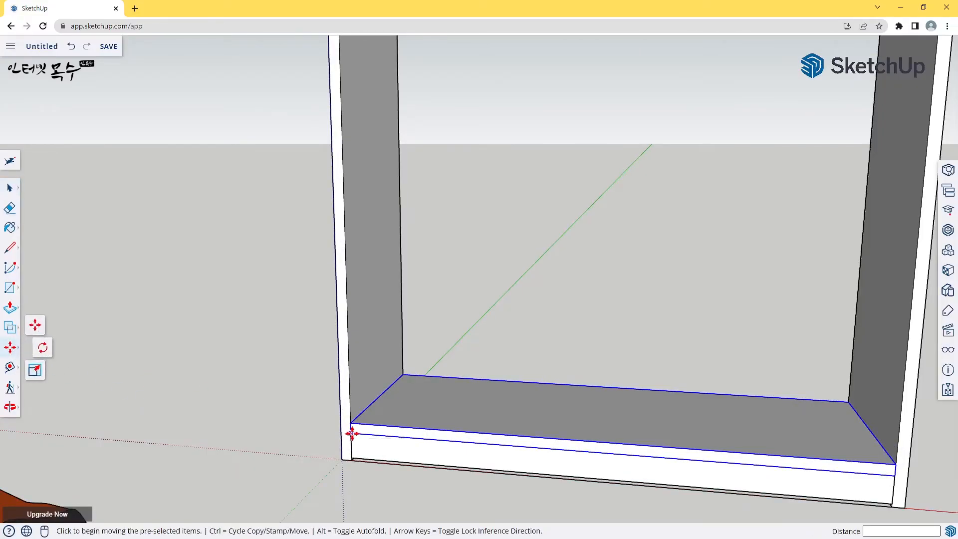
pyautogui.scroll(-3, 443, 192)
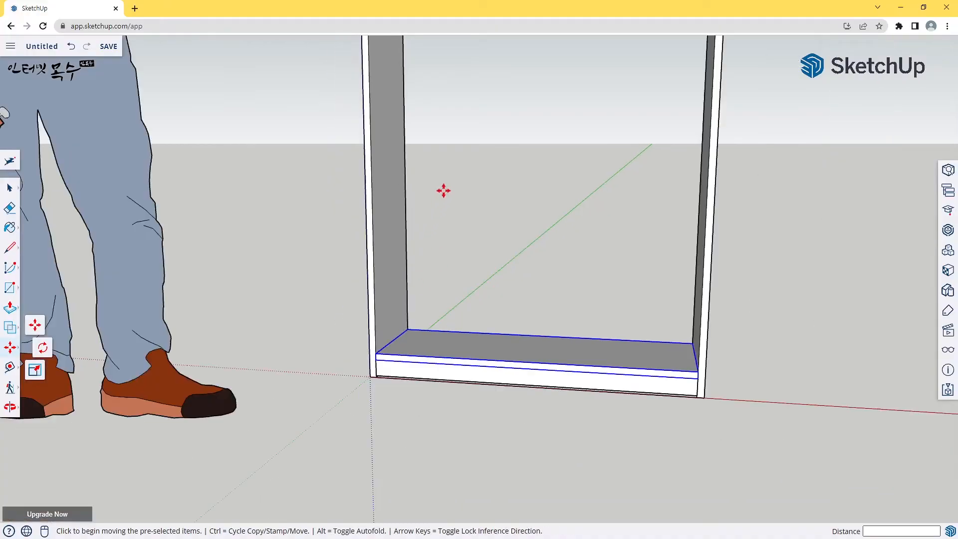
pyautogui.scroll(-2, 444, 192)
pyautogui.keyDown('shift'); pyautogui.moveTo(472, 180); pyautogui.dragTo(474, 359, button='middle'); pyautogui.keyUp('shift')
pyautogui.keyDown('shift'); pyautogui.moveTo(469, 104); pyautogui.dragTo(474, 287, button='middle'); pyautogui.keyUp('shift')
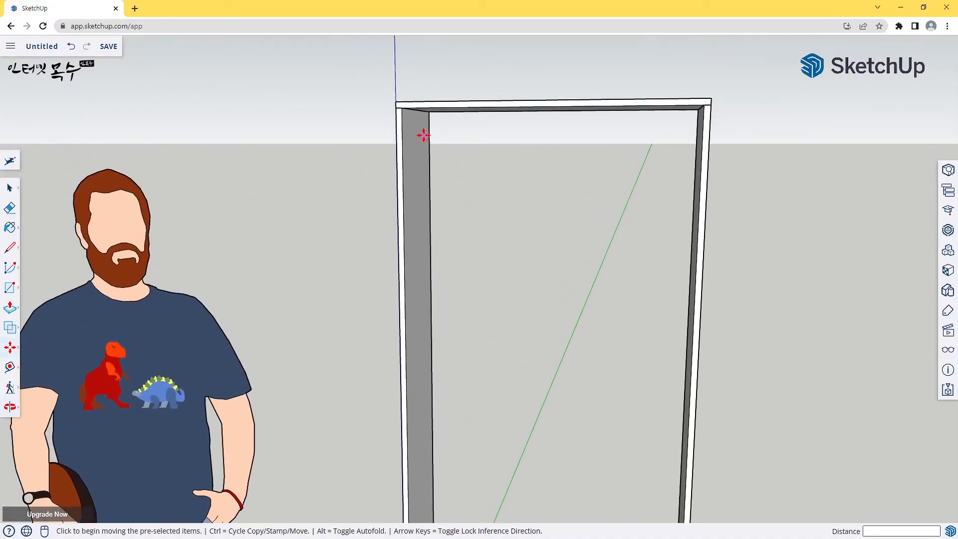
pyautogui.scroll(2, 413, 122)
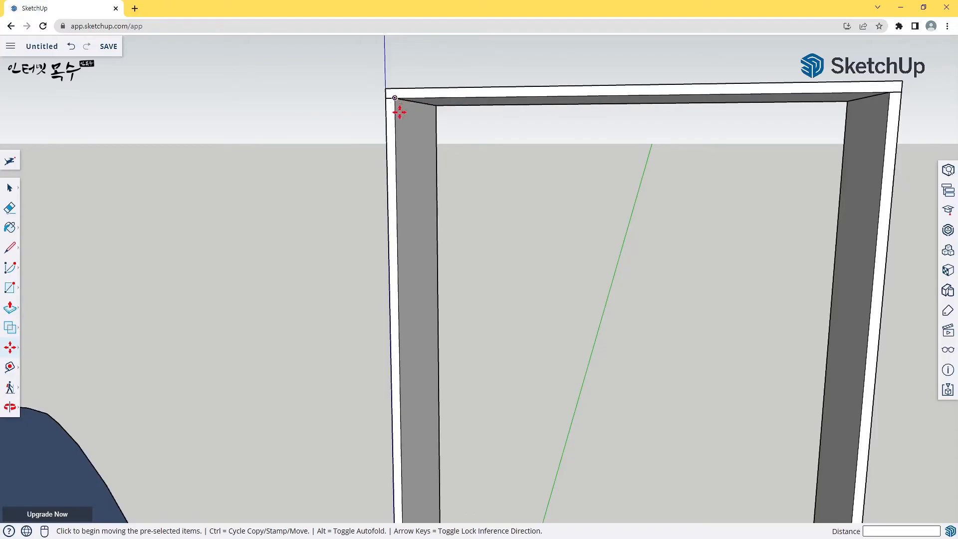
pyautogui.scroll(-5, 453, 172)
pyautogui.keyDown('shift'); pyautogui.moveTo(514, 317); pyautogui.dragTo(510, 273, button='middle'); pyautogui.keyUp('shift')
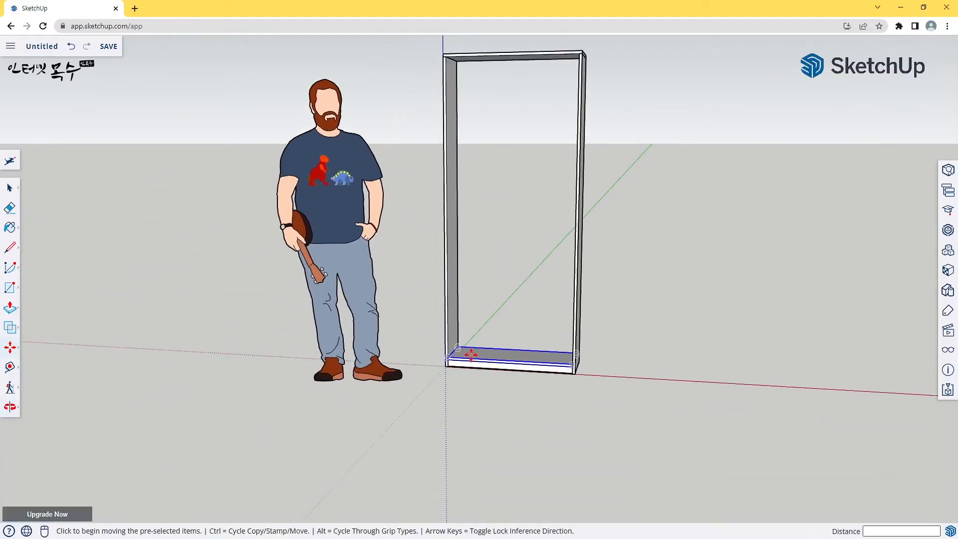
pyautogui.scroll(5, 462, 353)
pyautogui.scroll(4, 430, 366)
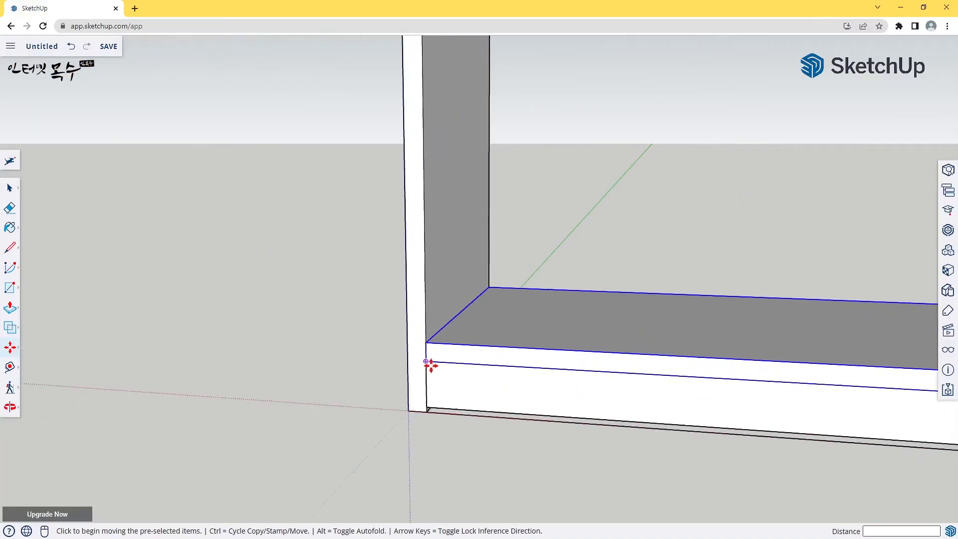
pyautogui.click(426, 360)
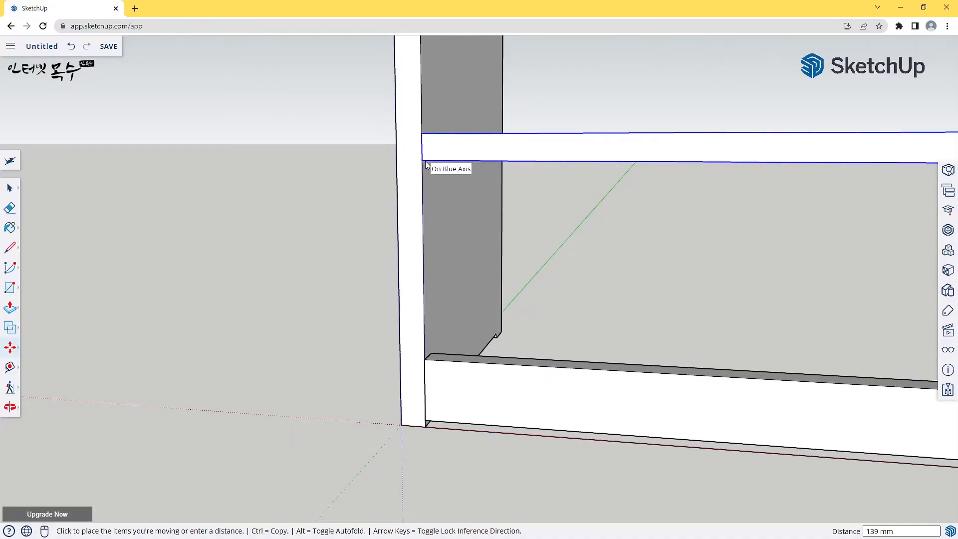
# Copy the bottom board up 2032 mm to the frame's top-left corner
pyautogui.press('ctrl')
pyautogui.moveTo(422, 160); pyautogui.dragTo(407, 481, button='middle')
pyautogui.scroll(-10, 405, 272)
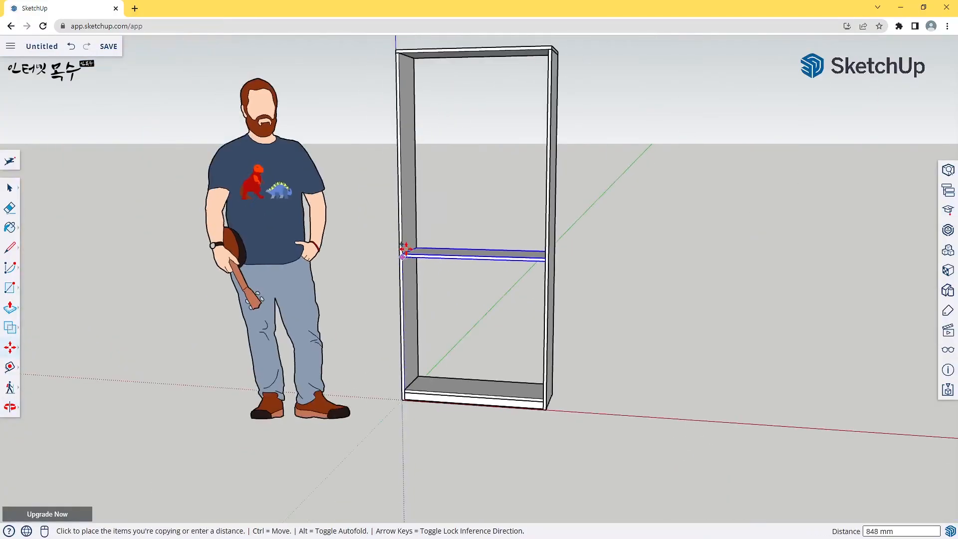
pyautogui.keyDown('shift'); pyautogui.moveTo(424, 119); pyautogui.dragTo(405, 351, button='middle'); pyautogui.keyUp('shift')
pyautogui.scroll(6, 368, 299)
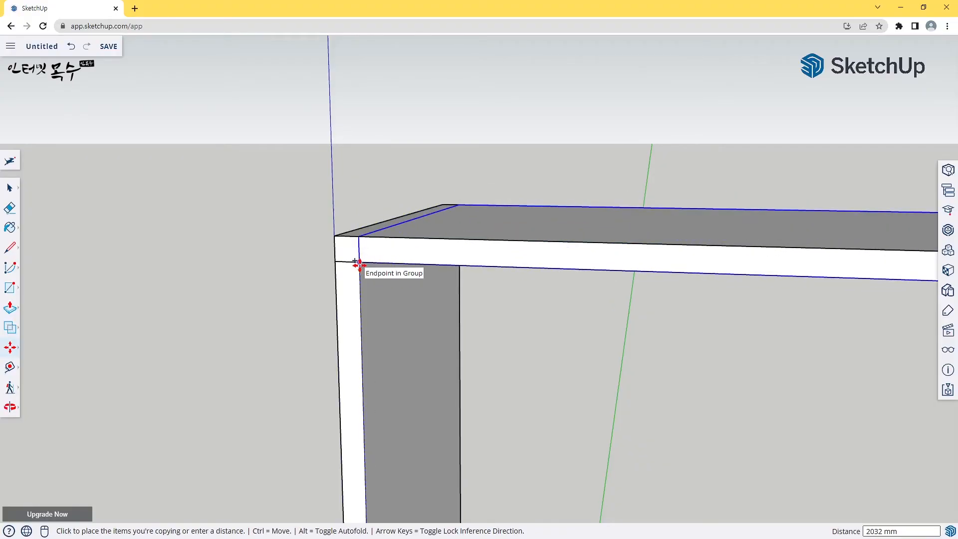
pyautogui.click(361, 268)
pyautogui.scroll(-10, 554, 314)
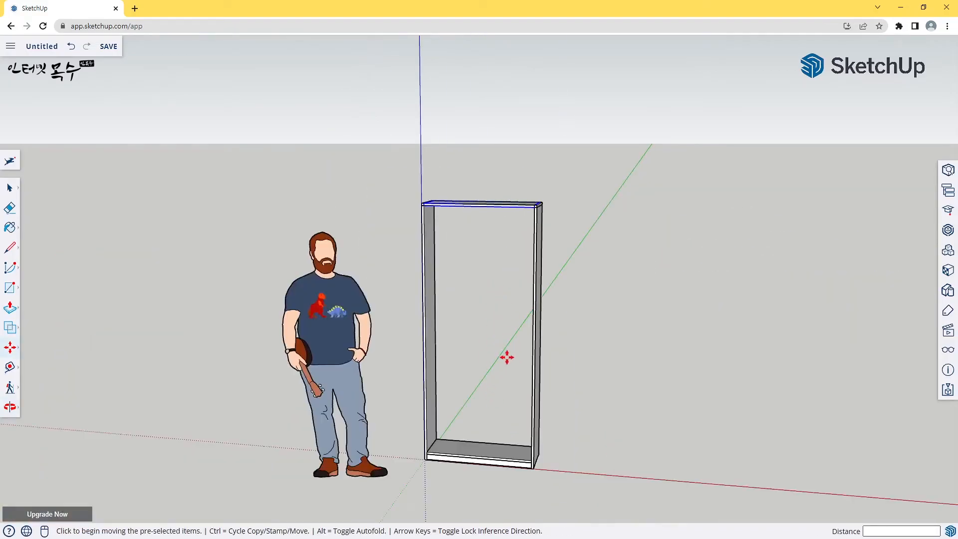
# Divide the shelf copy with /5 so the shelves are evenly spaced
pyautogui.keyDown('shift'); pyautogui.moveTo(507, 357); pyautogui.dragTo(507, 284, button='middle'); pyautogui.keyUp('shift')
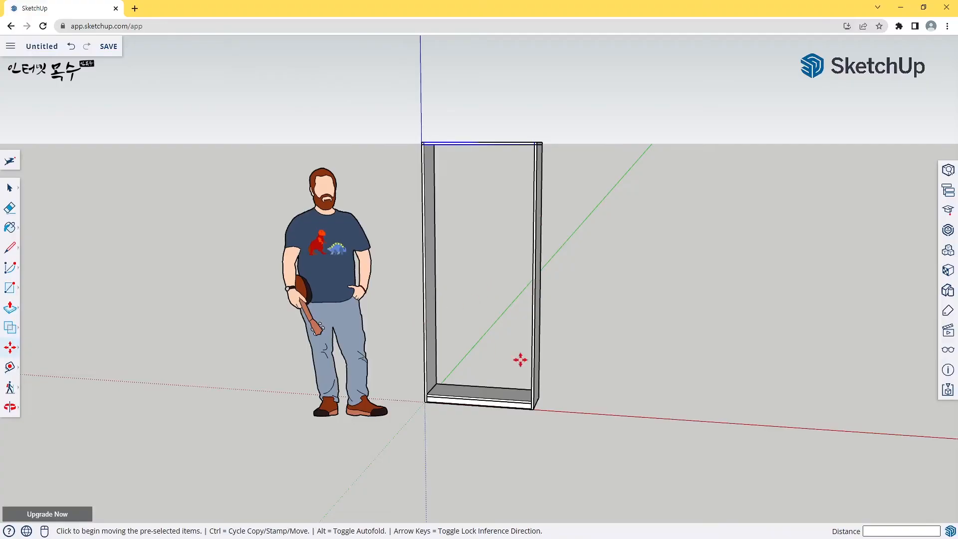
pyautogui.scroll(3, 496, 330)
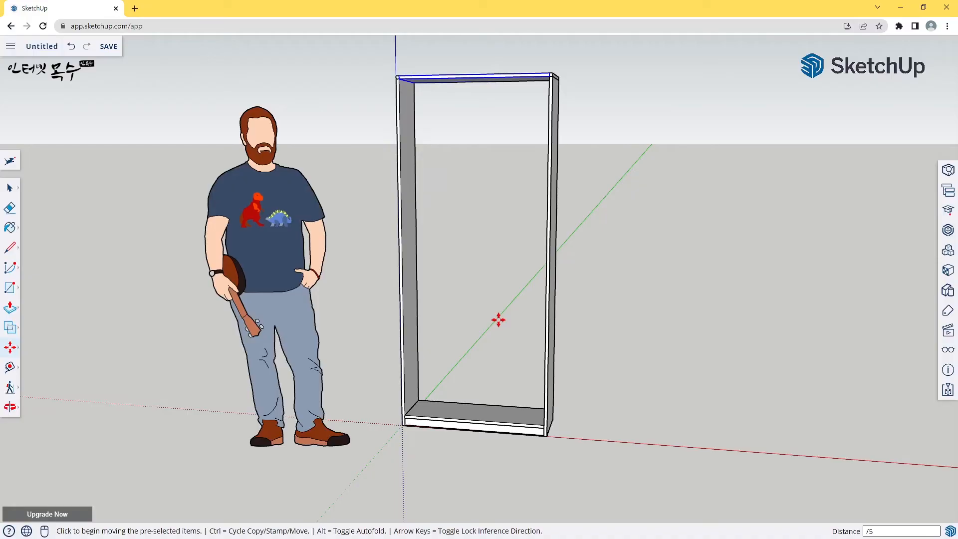
pyautogui.press('Return')
pyautogui.moveTo(638, 297); pyautogui.dragTo(495, 271, button='middle')
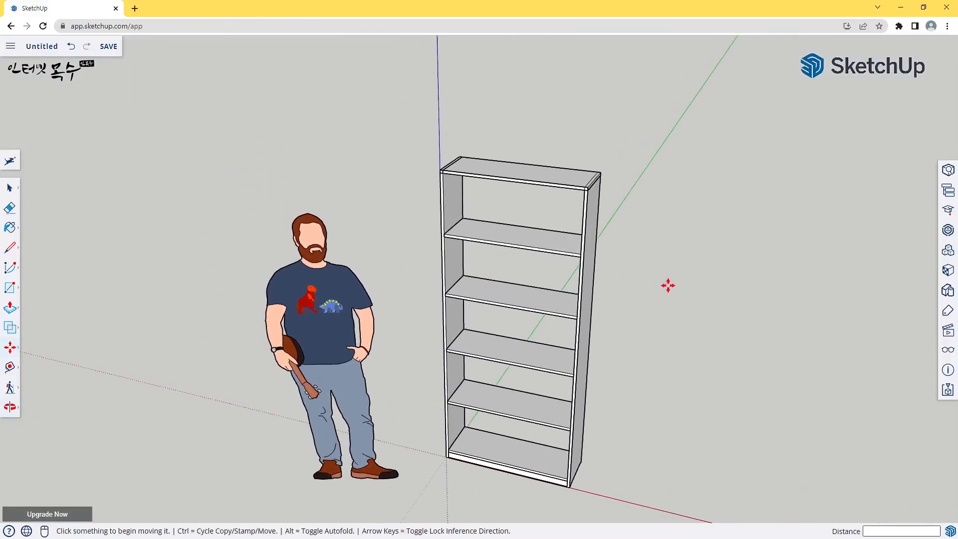
pyautogui.moveTo(667, 284); pyautogui.dragTo(472, 273, button='middle')
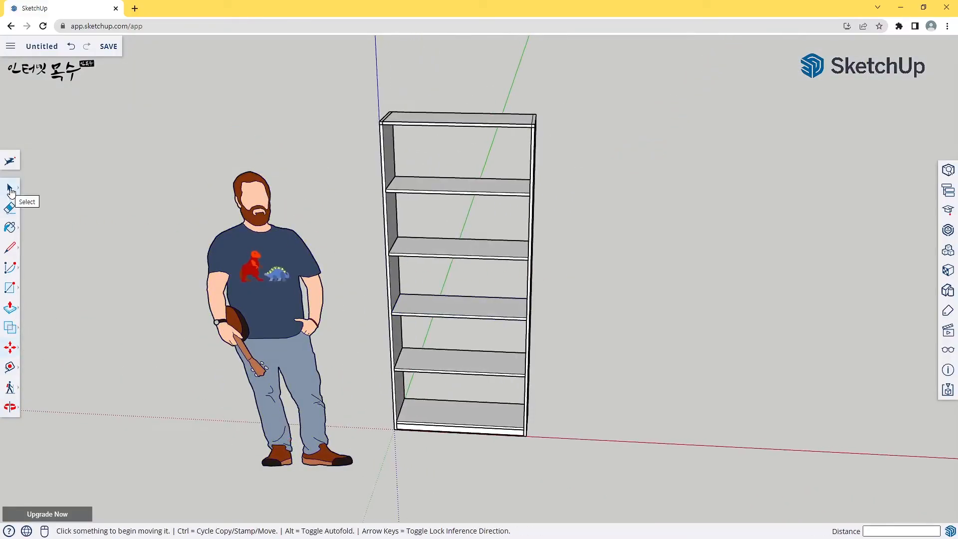
# Delete the extra short board at the top of the bookcase
pyautogui.click(11, 190)
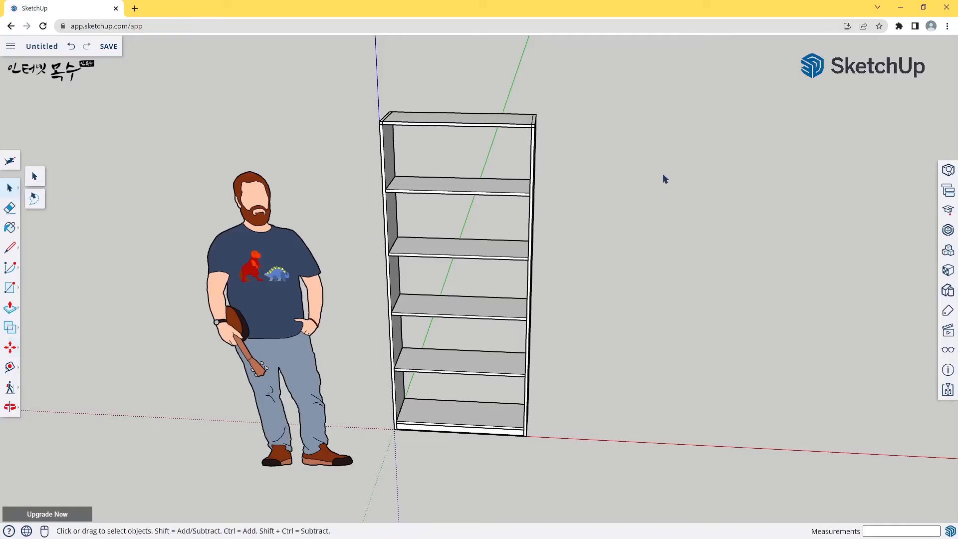
pyautogui.scroll(3, 446, 115)
pyautogui.scroll(3, 379, 149)
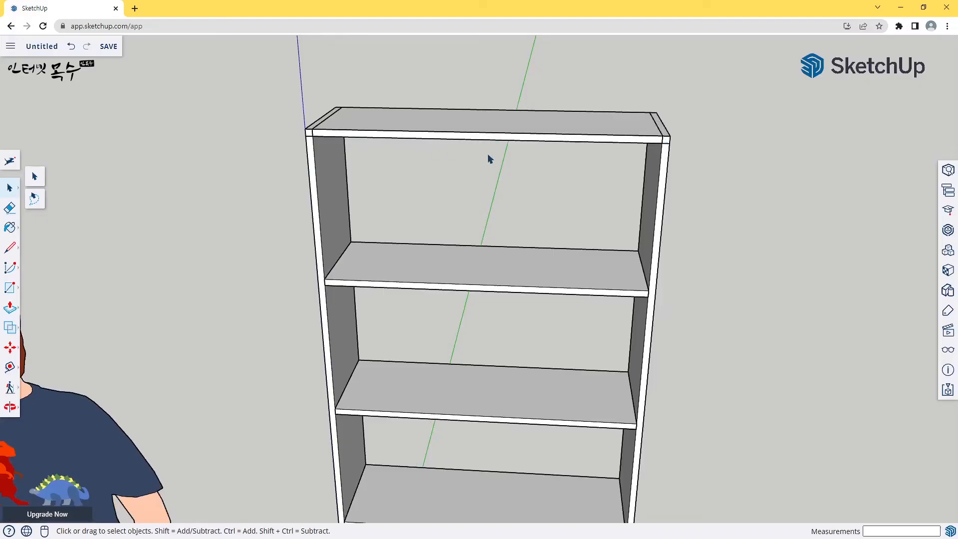
pyautogui.click(445, 126)
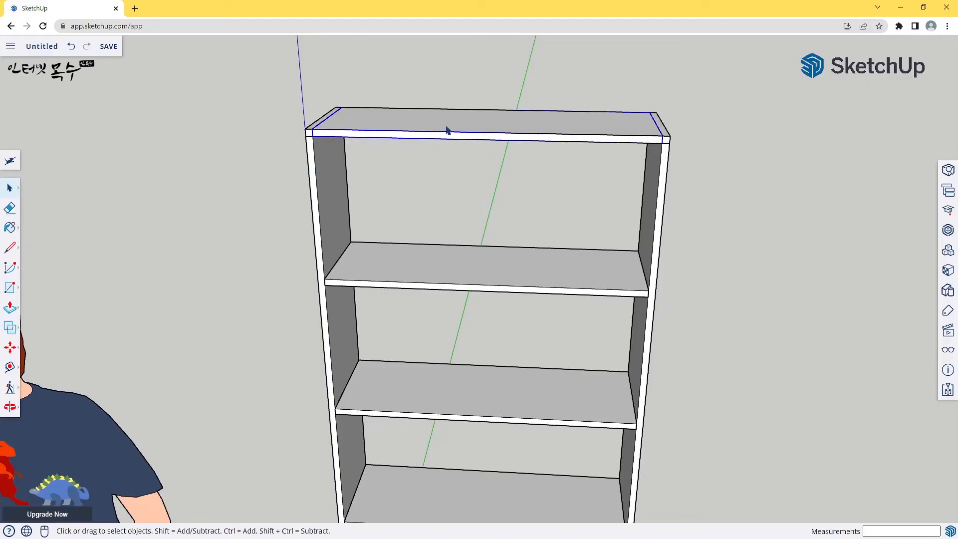
pyautogui.press('Delete')
# Orbit and zoom around the finished bookcase to inspect it from all sides
pyautogui.scroll(-2, 544, 148)
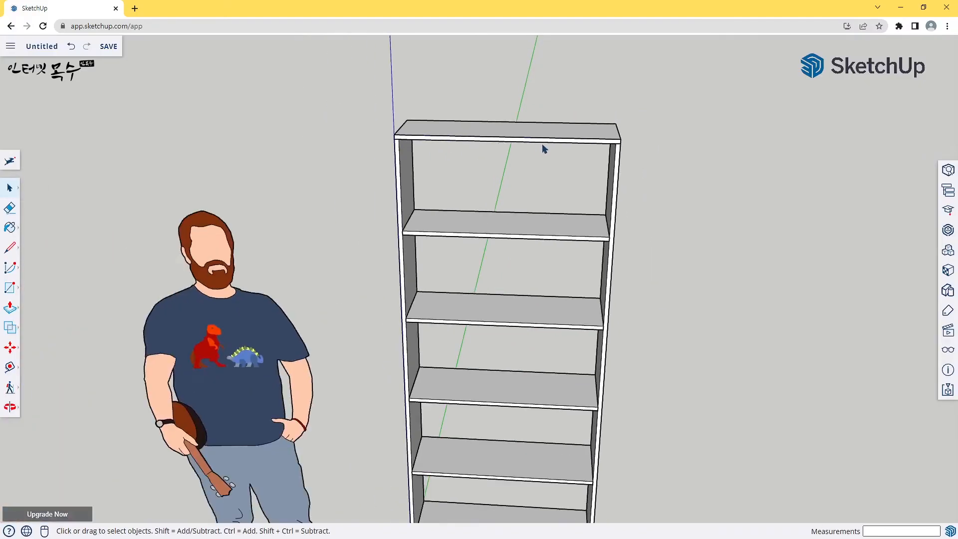
pyautogui.scroll(-2, 499, 204)
pyautogui.scroll(10, 443, 338)
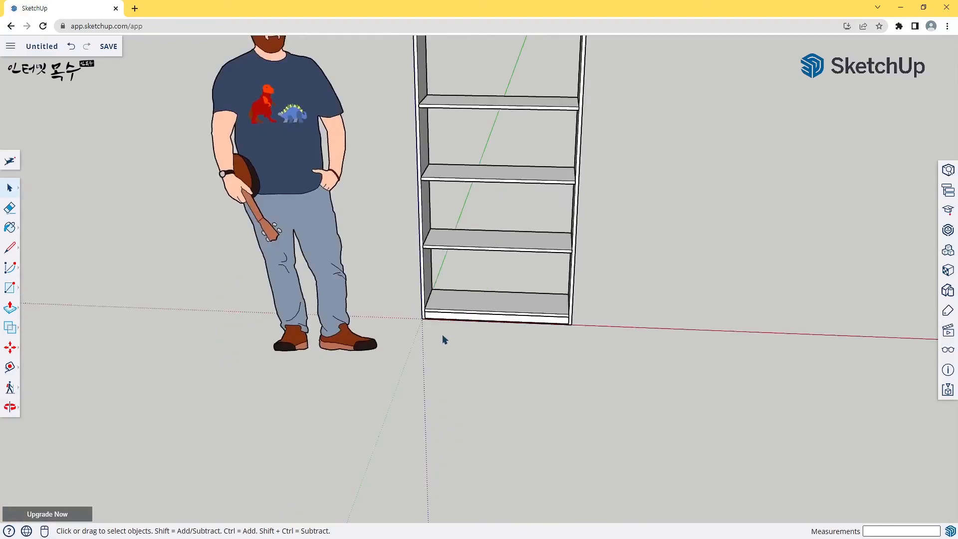
pyautogui.moveTo(433, 342); pyautogui.dragTo(441, 285, button='middle')
pyautogui.scroll(5, 395, 306)
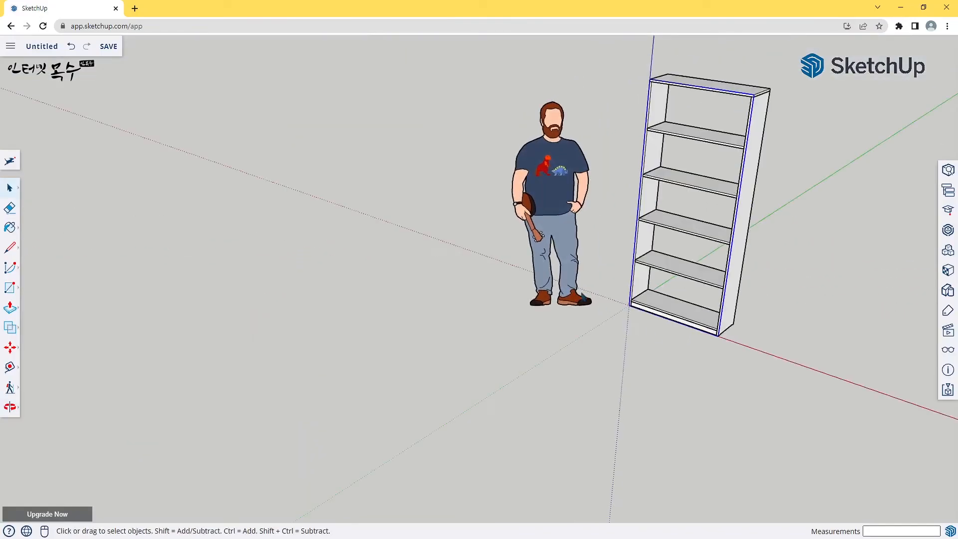
pyautogui.moveTo(691, 241); pyautogui.dragTo(460, 390, button='middle')
pyautogui.scroll(5, 460, 390)
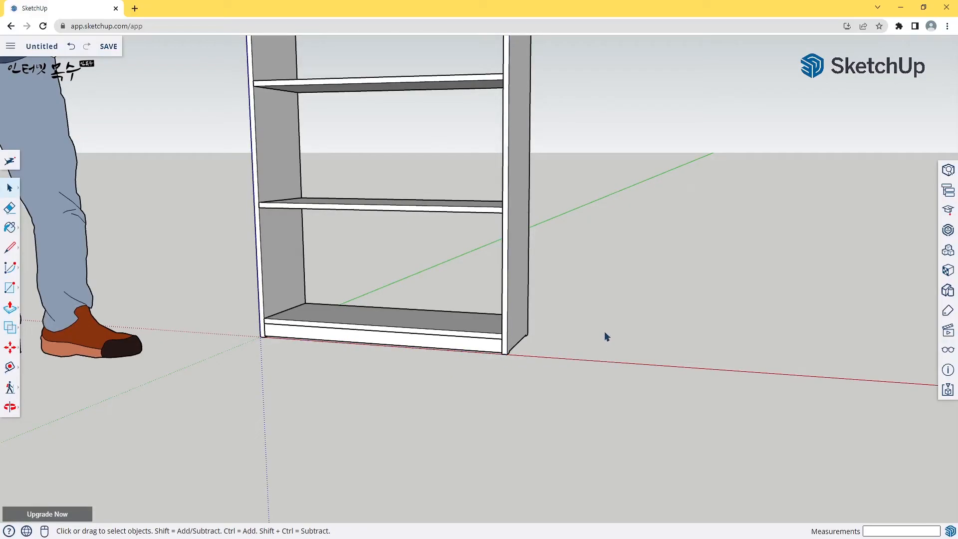
pyautogui.scroll(-5, 588, 310)
pyautogui.scroll(2, 584, 296)
pyautogui.scroll(-2, 593, 238)
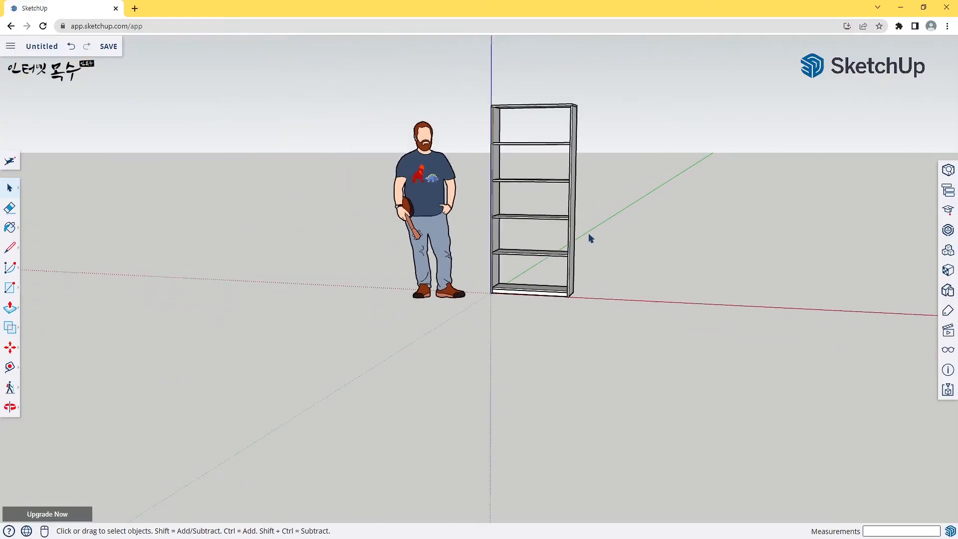
pyautogui.keyDown('shift'); pyautogui.moveTo(613, 160); pyautogui.dragTo(545, 232, button='middle'); pyautogui.keyUp('shift')
pyautogui.moveTo(579, 300); pyautogui.dragTo(419, 294, button='middle')
pyautogui.moveTo(672, 278); pyautogui.dragTo(692, 315, button='middle')
pyautogui.moveTo(352, 299); pyautogui.dragTo(647, 259, button='middle')
pyautogui.moveTo(533, 289); pyautogui.dragTo(559, 283, button='middle')
pyautogui.moveTo(642, 276); pyautogui.dragTo(320, 310, button='middle')
pyautogui.scroll(4, 514, 263)
pyautogui.moveTo(496, 260); pyautogui.dragTo(431, 302, button='middle')
pyautogui.moveTo(526, 316); pyautogui.dragTo(352, 293, button='middle')
pyautogui.moveTo(446, 289); pyautogui.dragTo(571, 265, button='middle')
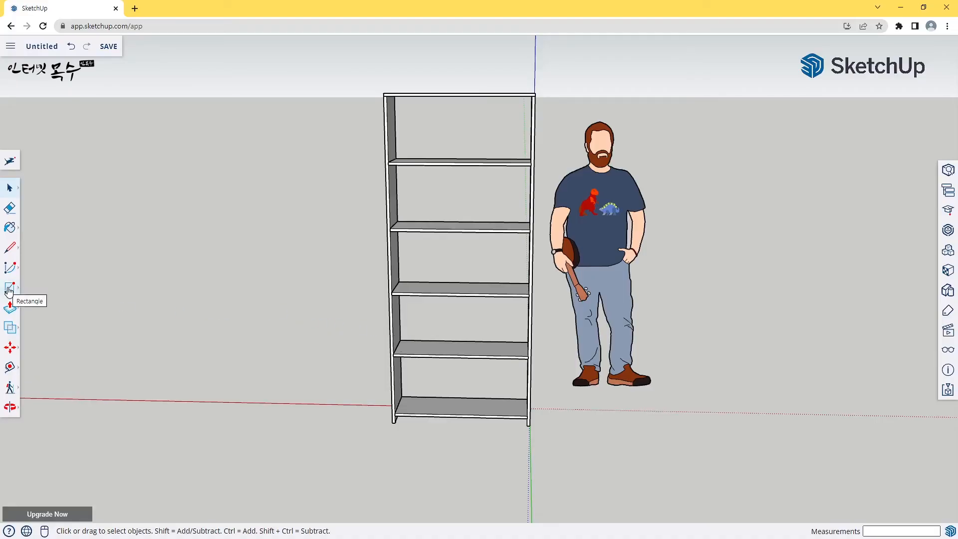
# Draw a 2050 × 900 mm rectangle from the top-left back corner to the opposite bottom corner on the side edge
pyautogui.click(10, 289)
pyautogui.scroll(6, 367, 85)
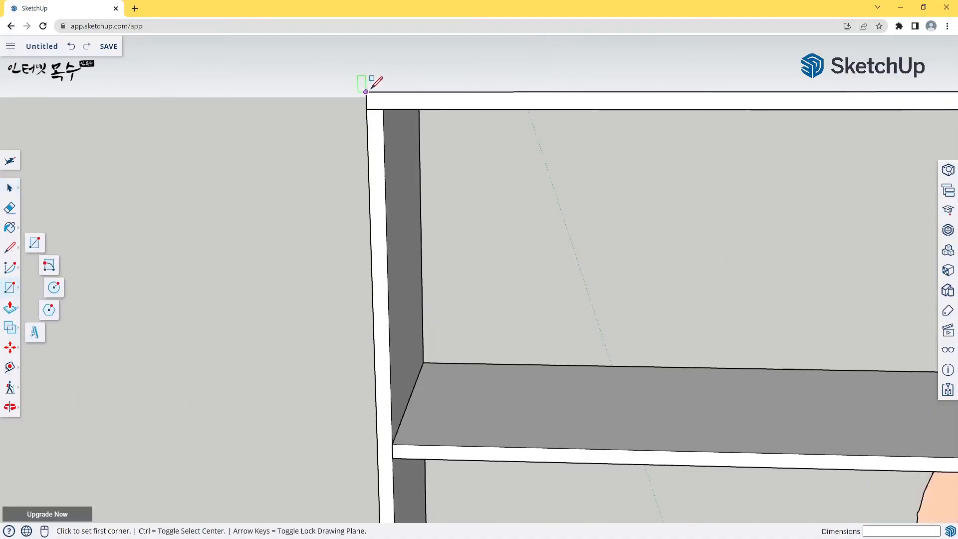
pyautogui.click(367, 91)
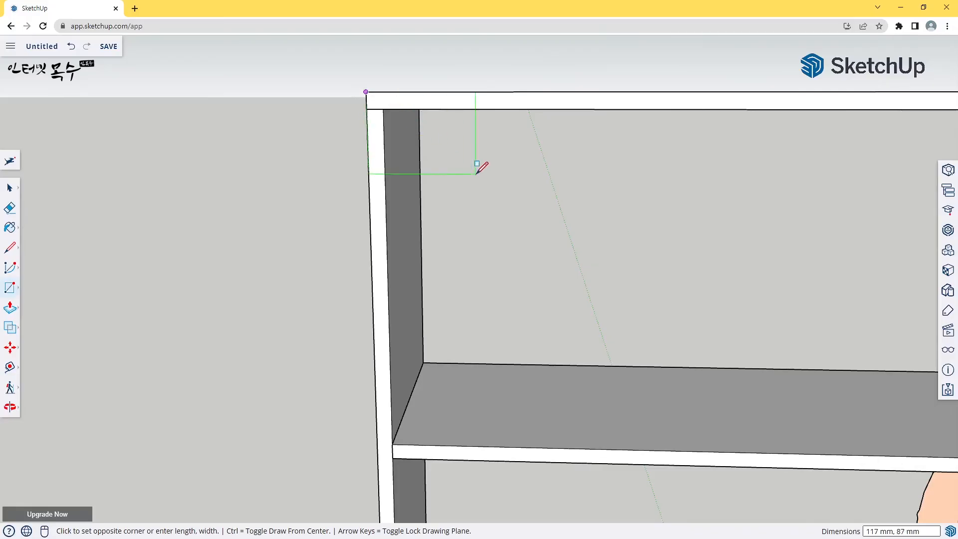
pyautogui.scroll(-6, 487, 180)
pyautogui.scroll(10, 479, 150)
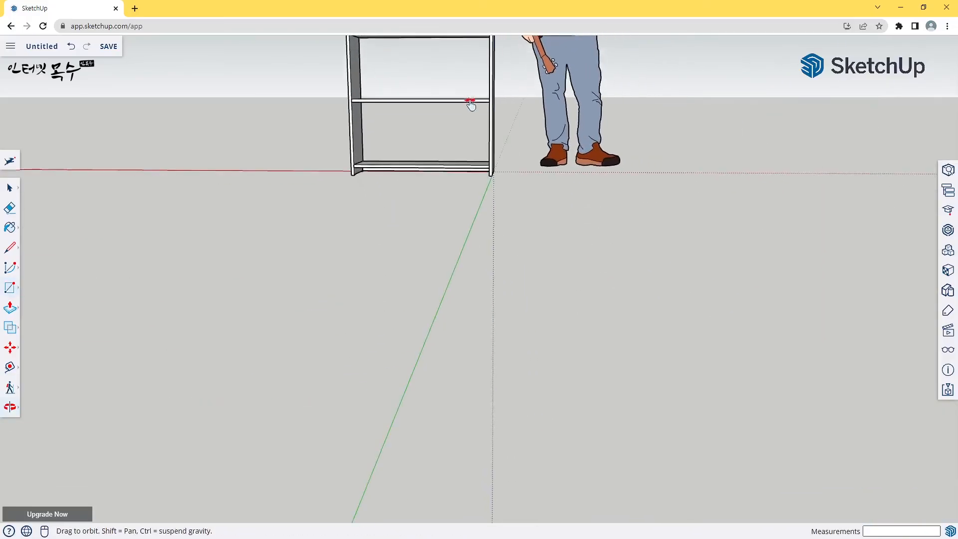
pyautogui.scroll(2, 499, 160)
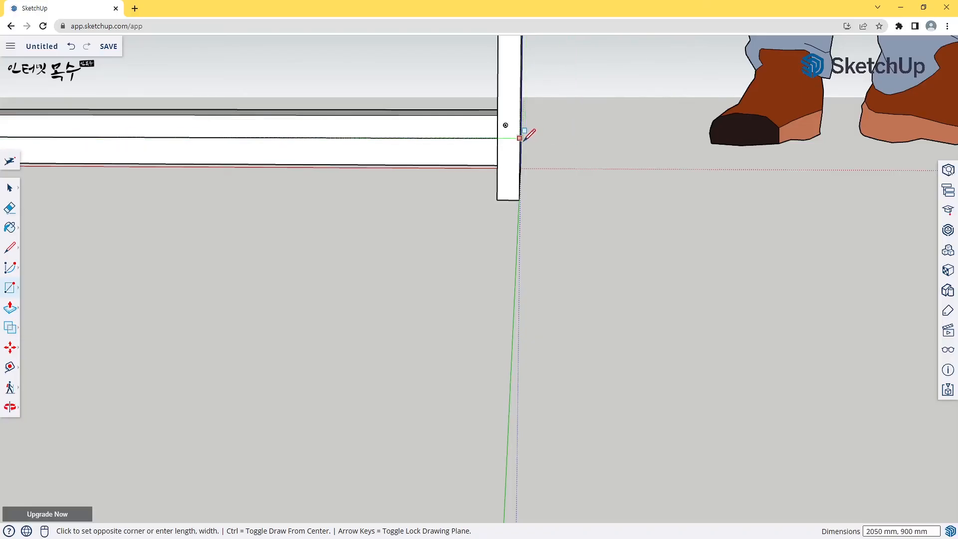
pyautogui.scroll(-4, 532, 152)
pyautogui.moveTo(525, 183)
pyautogui.mouseDown(button='middle')
pyautogui.moveTo(558, 182)
pyautogui.moveTo(530, 175)
pyautogui.mouseUp(button='middle')
pyautogui.scroll(4, 533, 162)
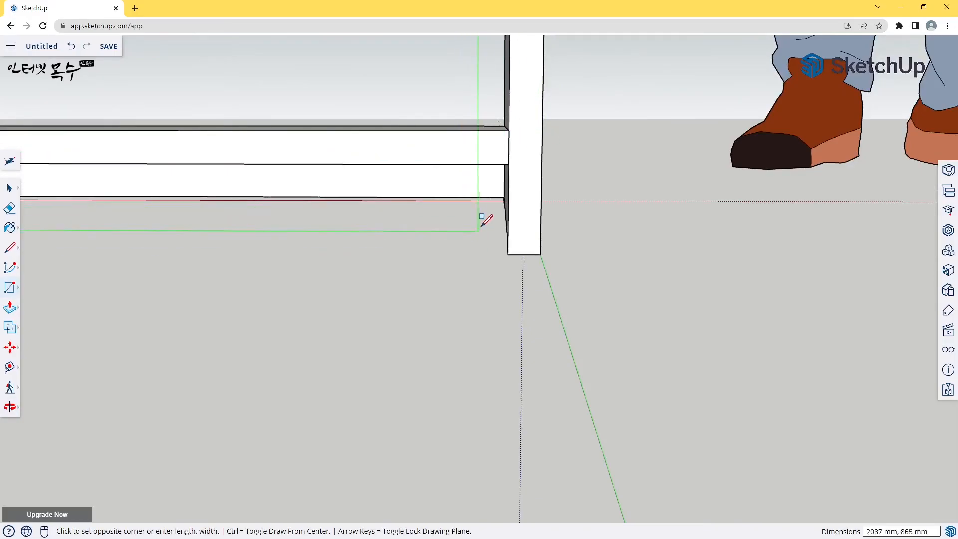
pyautogui.click(542, 163)
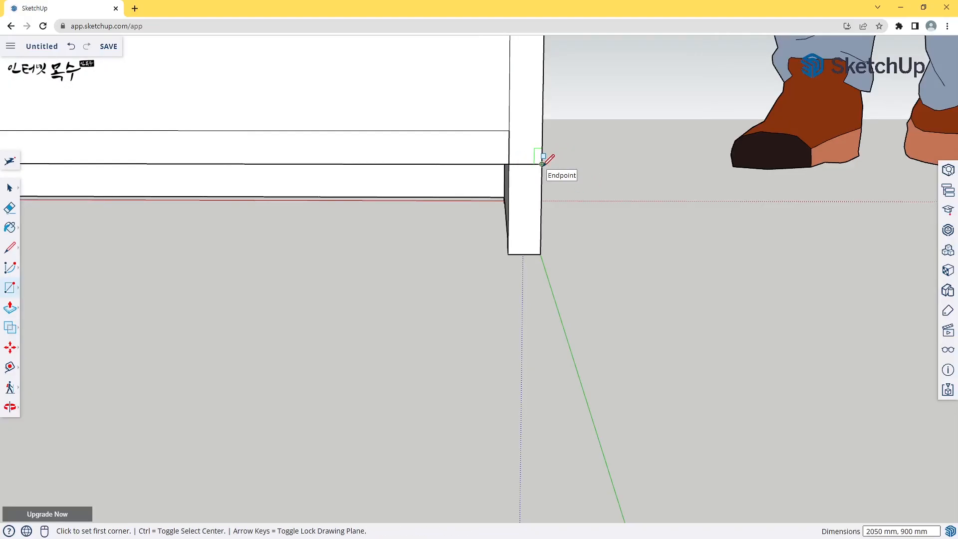
pyautogui.moveTo(594, 164); pyautogui.dragTo(429, 234, button='middle')
# Push/pull the back rectangle into a thin 5 mm thick panel
pyautogui.click(10, 309)
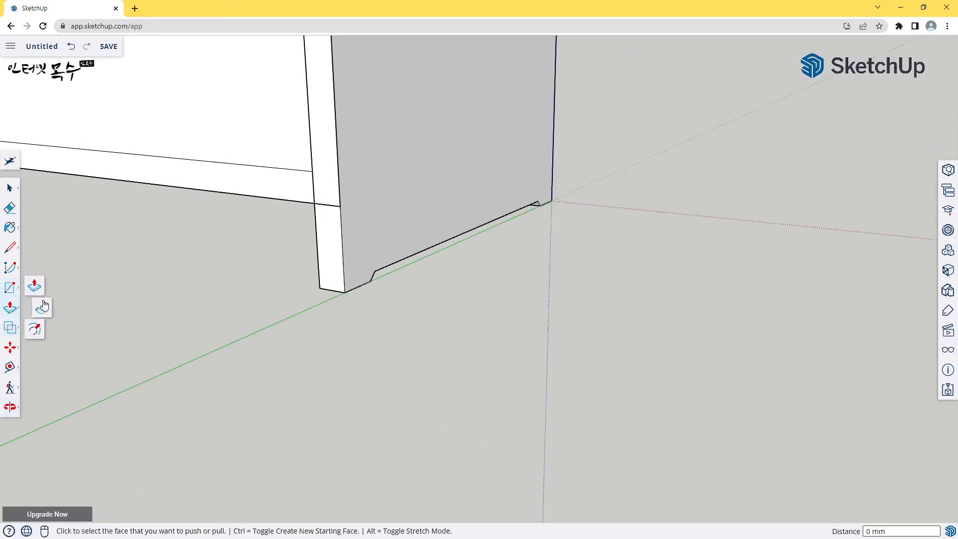
pyautogui.click(321, 187)
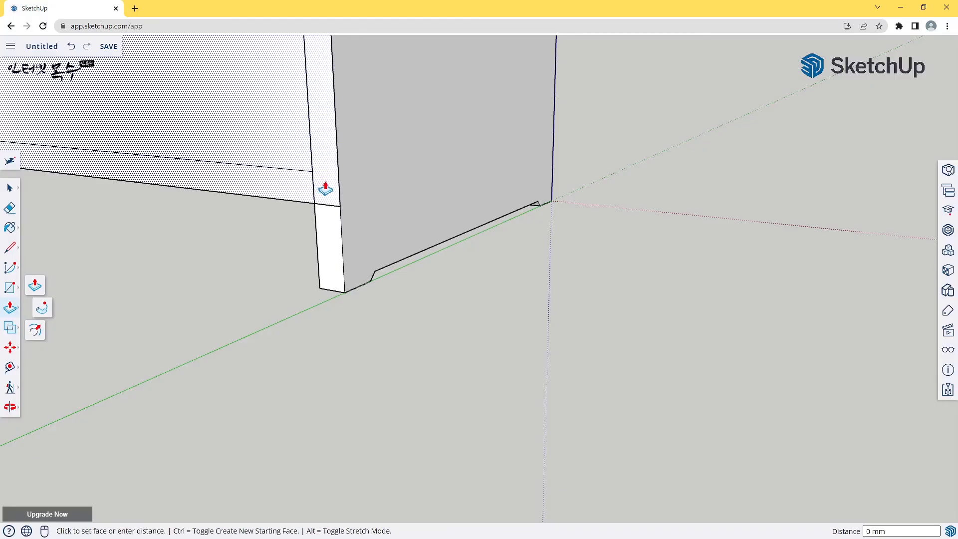
pyautogui.click(255, 240)
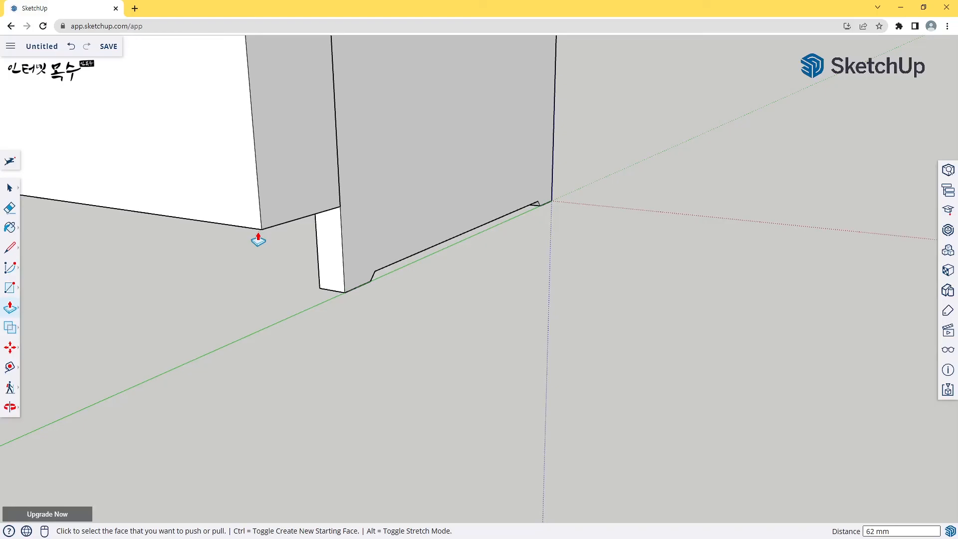
pyautogui.click(258, 240)
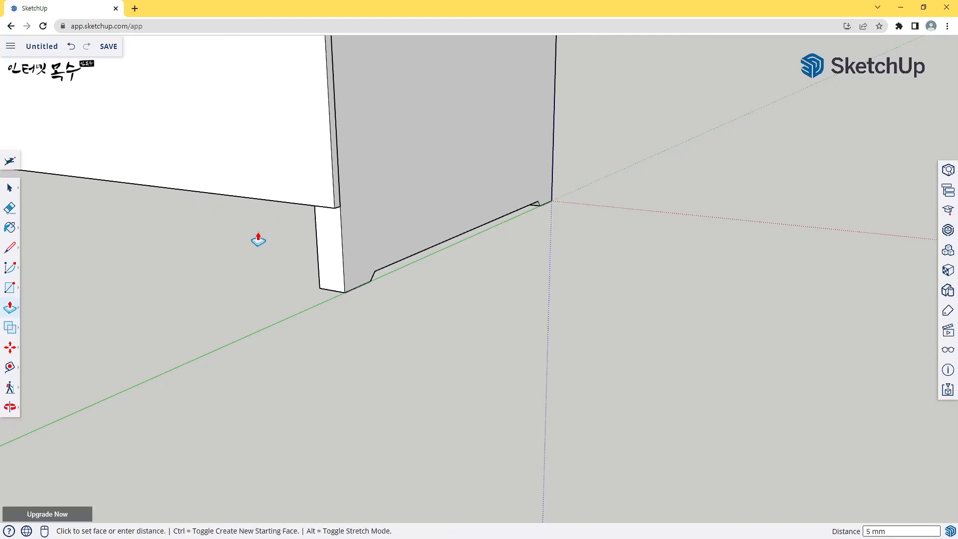
# Make the back panel its own group
pyautogui.click(9, 188)
pyautogui.click(278, 161)
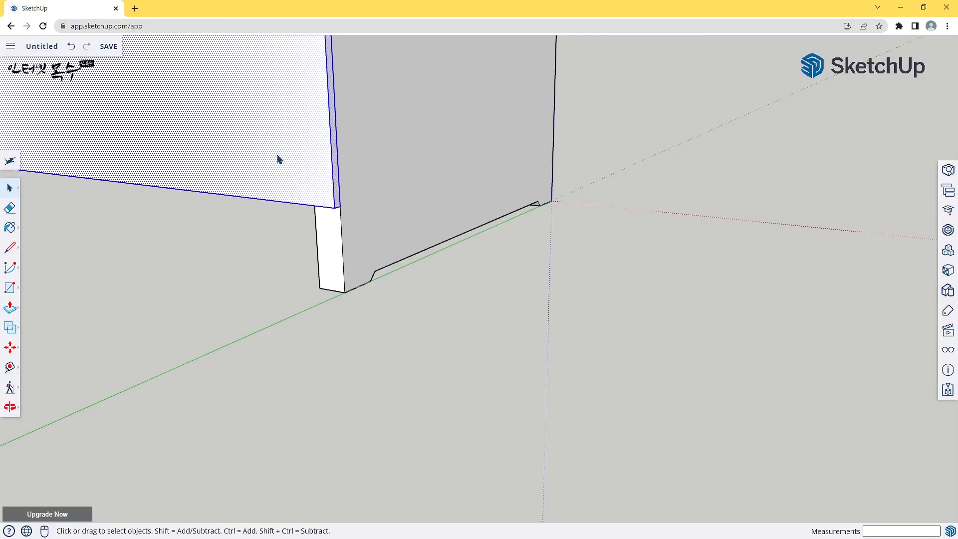
pyautogui.rightClick(278, 159)
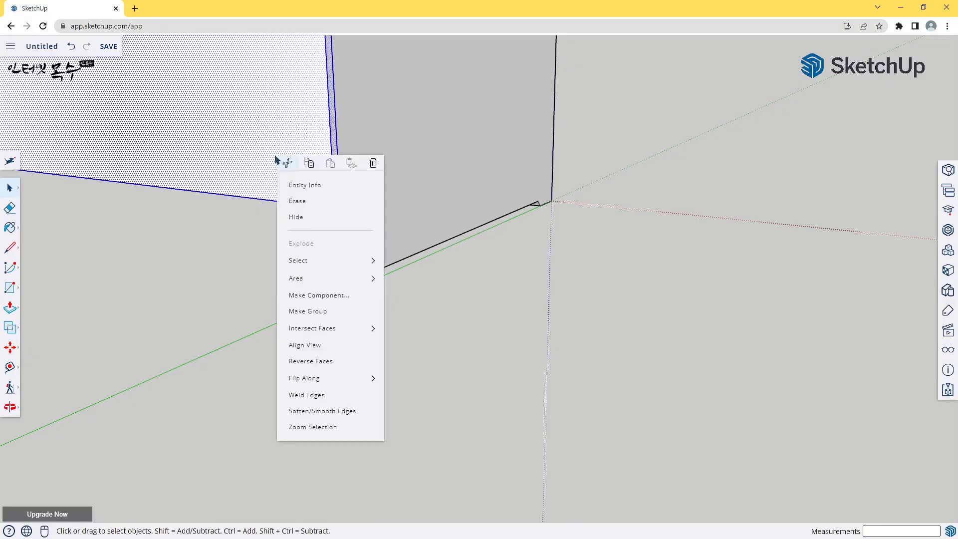
pyautogui.click(324, 313)
pyautogui.moveTo(513, 295); pyautogui.dragTo(793, 212, button='middle')
pyautogui.scroll(-3, 464, 213)
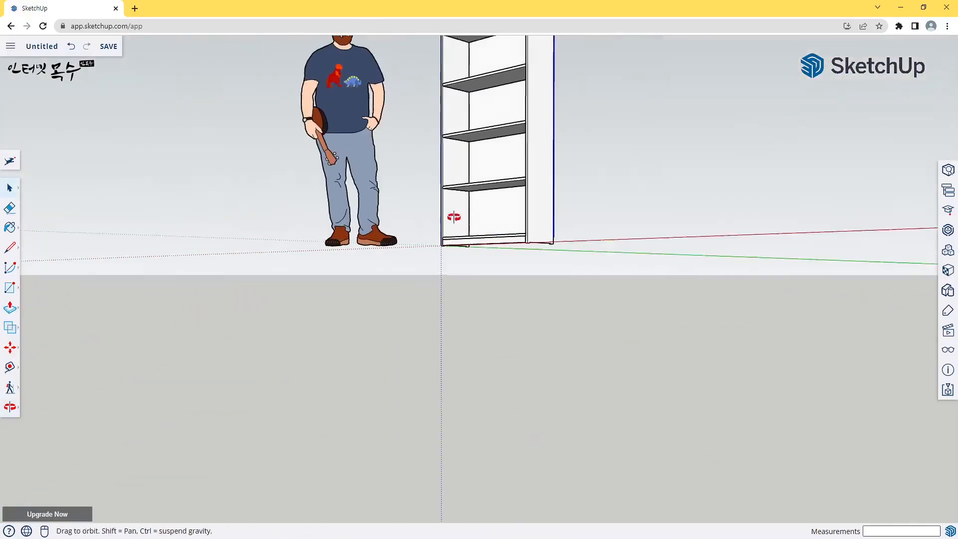
pyautogui.moveTo(447, 209); pyautogui.dragTo(513, 221, button='middle')
pyautogui.scroll(-2, 503, 196)
pyautogui.moveTo(497, 128); pyautogui.dragTo(432, 225, button='middle')
pyautogui.scroll(4, 432, 225)
pyautogui.moveTo(439, 289); pyautogui.dragTo(475, 289, button='middle')
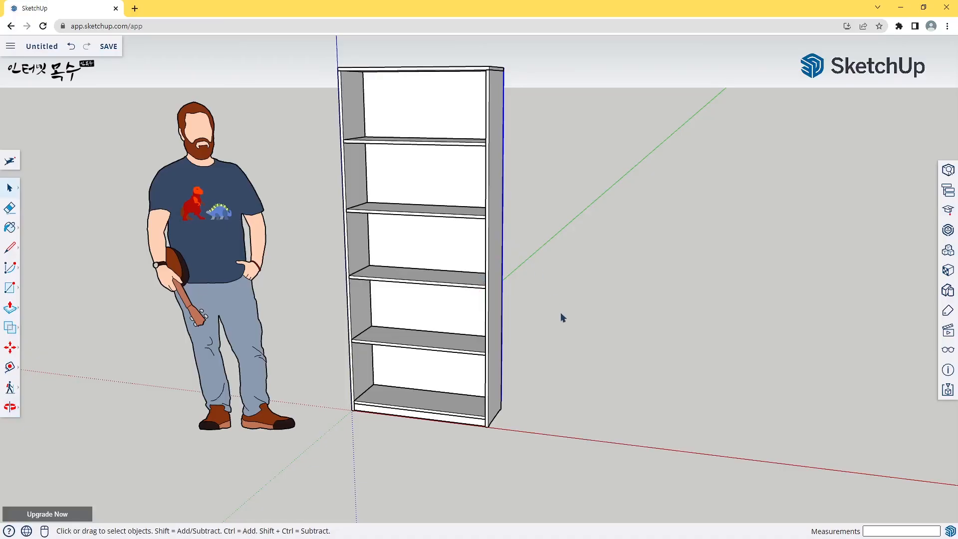
pyautogui.moveTo(381, 283); pyautogui.dragTo(427, 224, button='middle')
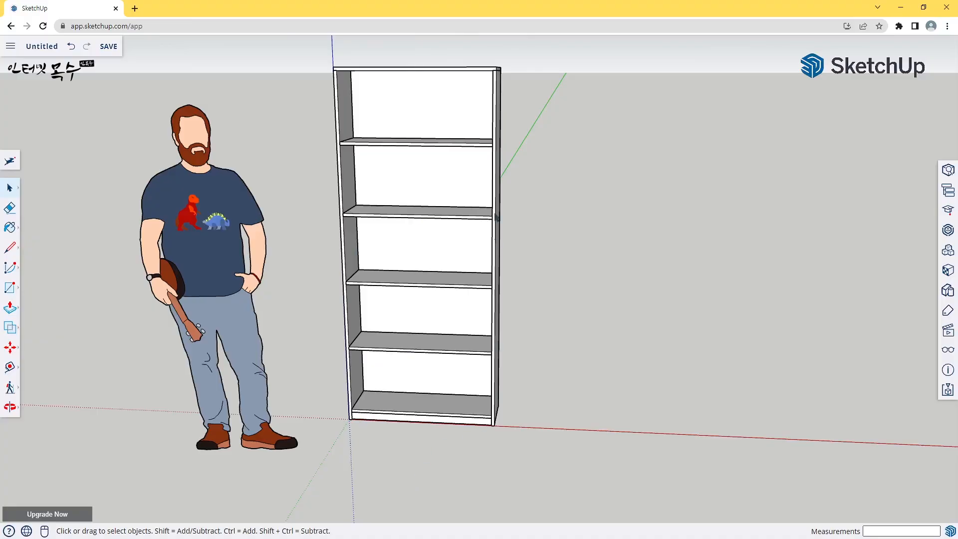
pyautogui.scroll(-1, 556, 226)
pyautogui.moveTo(556, 225); pyautogui.dragTo(534, 246, button='middle')
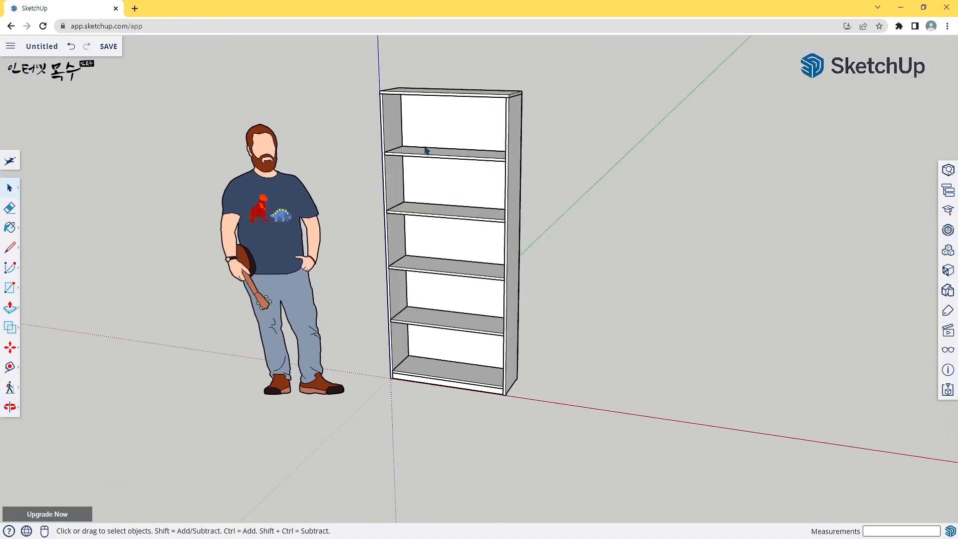